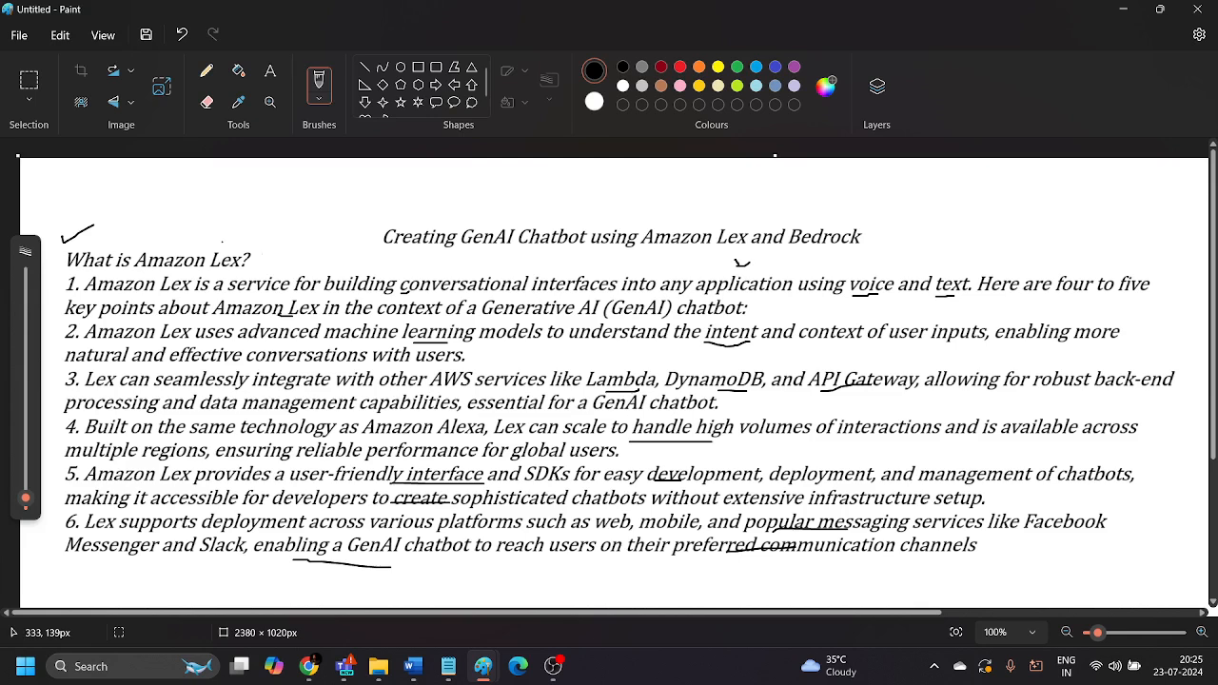
Switch to the AWS console in Chrome, search its services for Bedrock and open Amazon Bedrock.
mouse_move(309, 666)
left_click(700, 614)
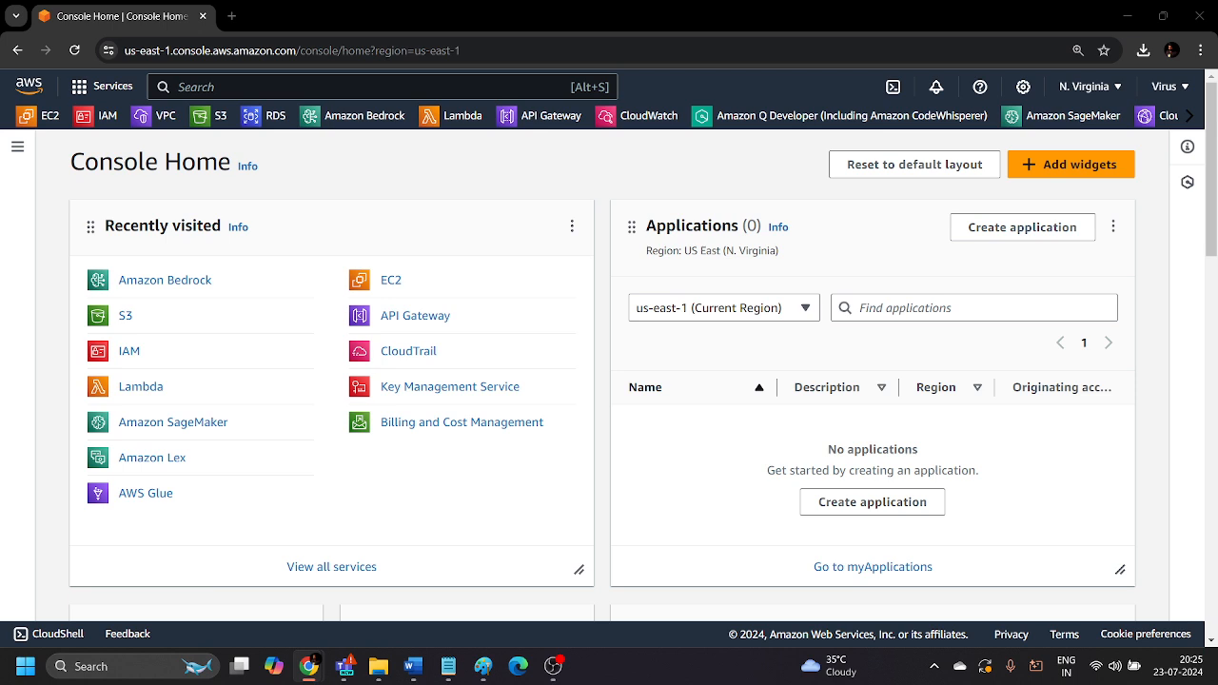
left_click(368, 87)
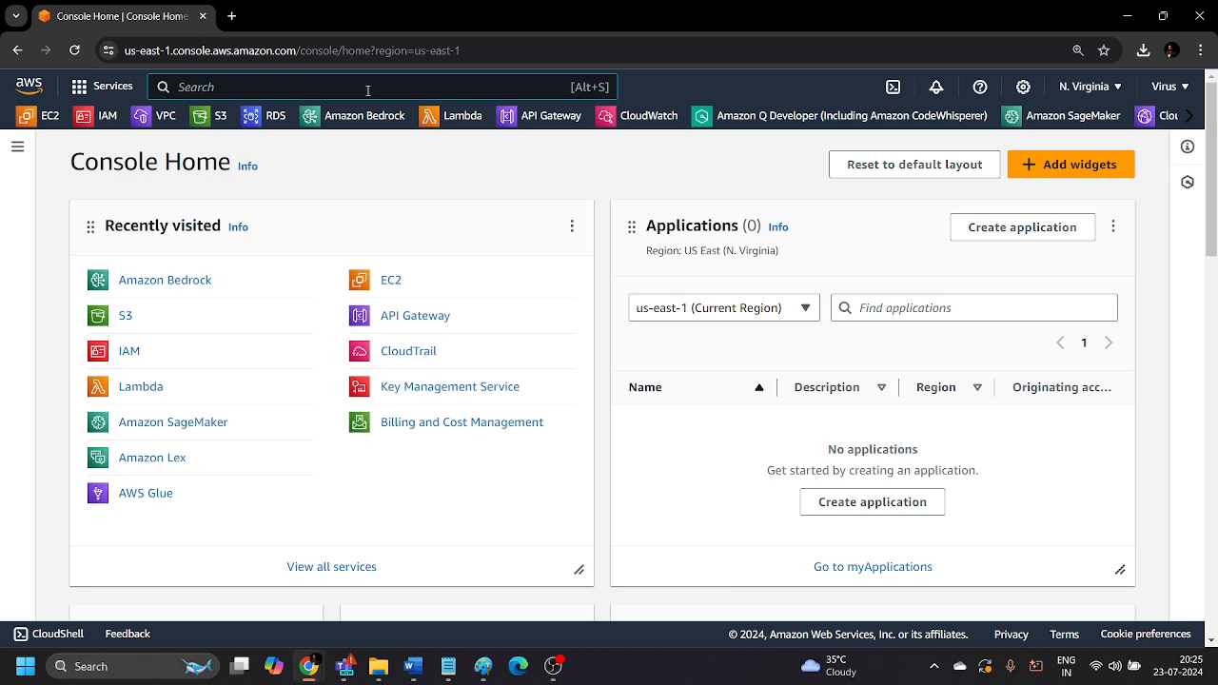
type("Bedrock")
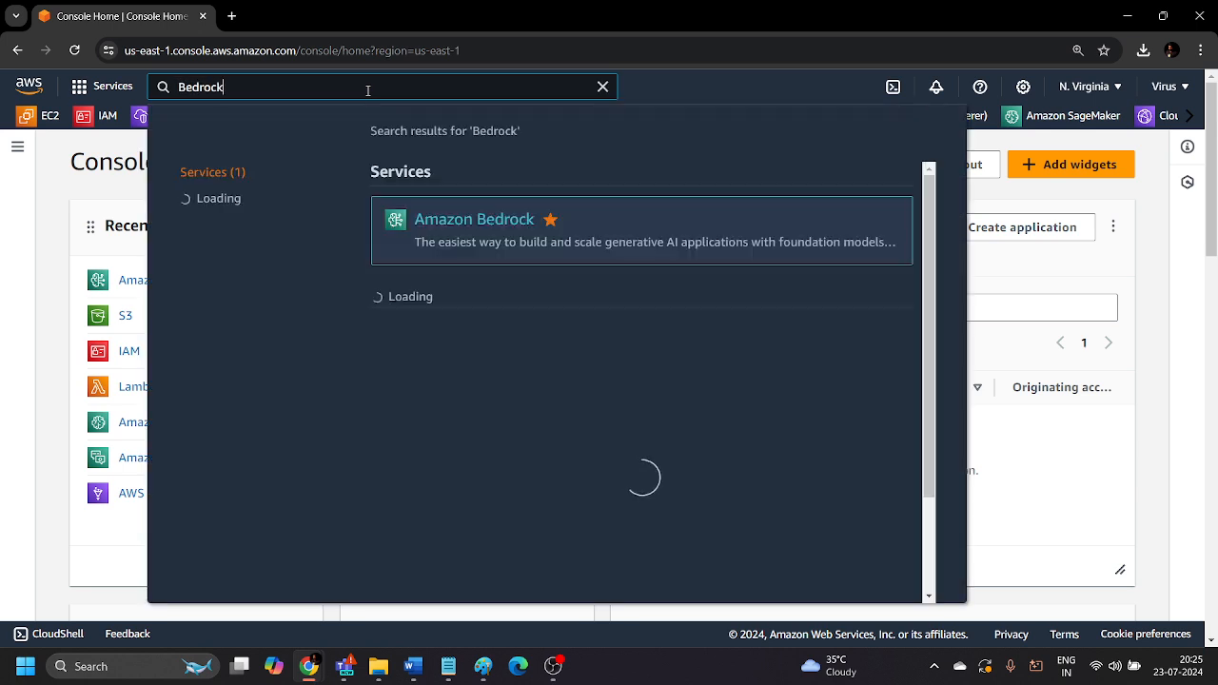
left_click(485, 221)
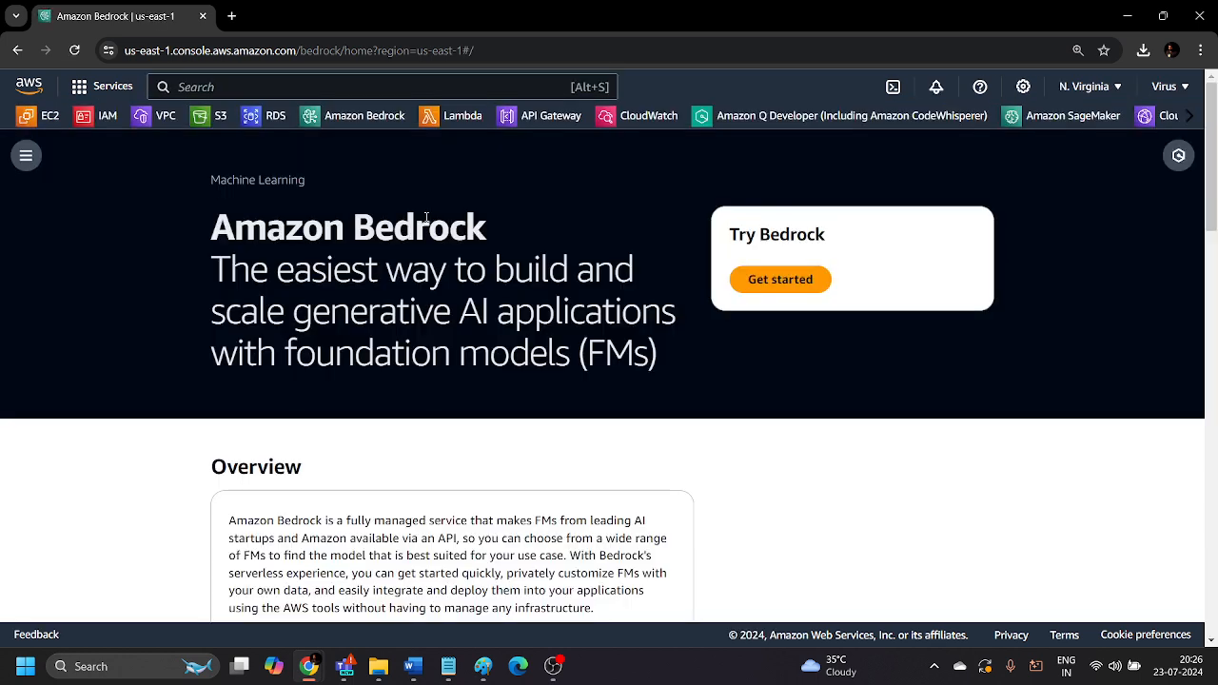
Read the Amazon Bedrock tagline about building and scaling generative AI applications with foundation models.
left_click_drag(286, 270, 568, 284)
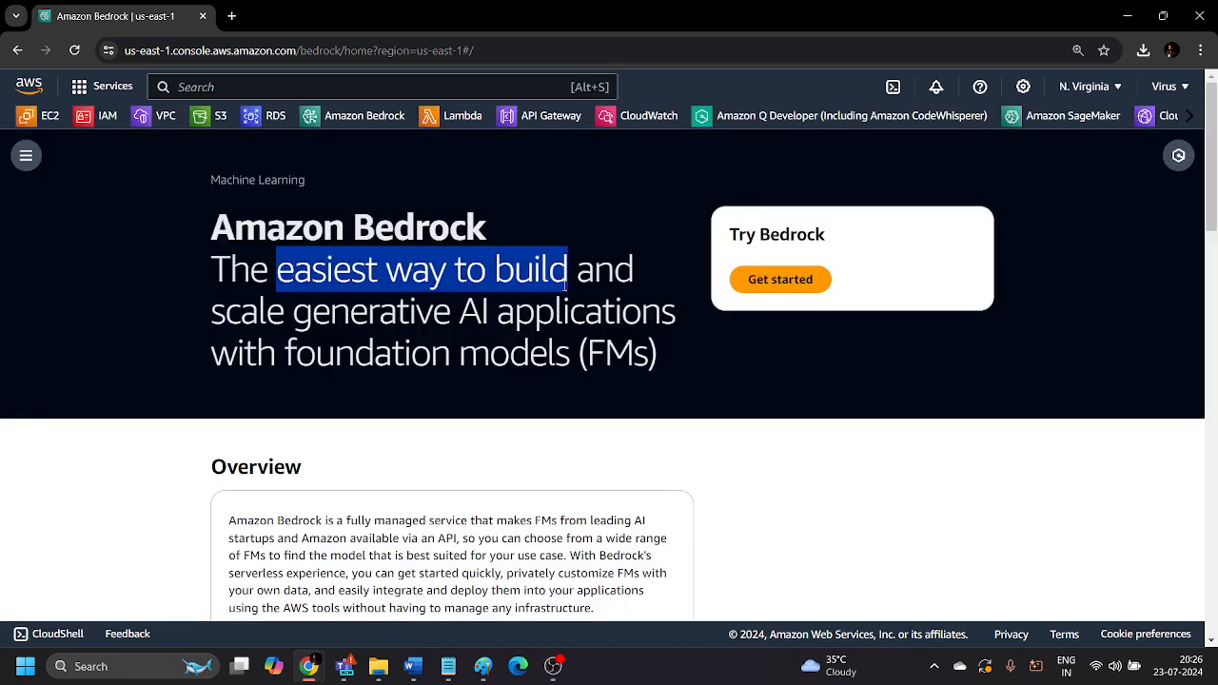
left_click_drag(291, 312, 585, 313)
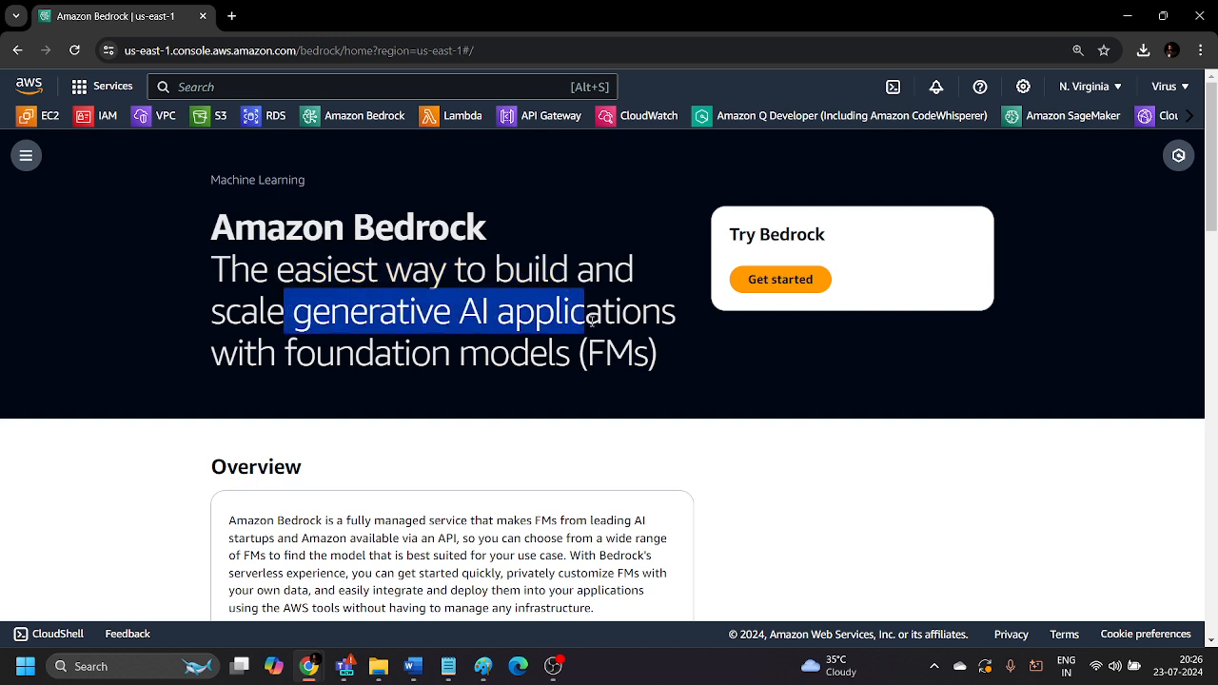
left_click(433, 359)
left_click_drag(283, 352, 668, 371)
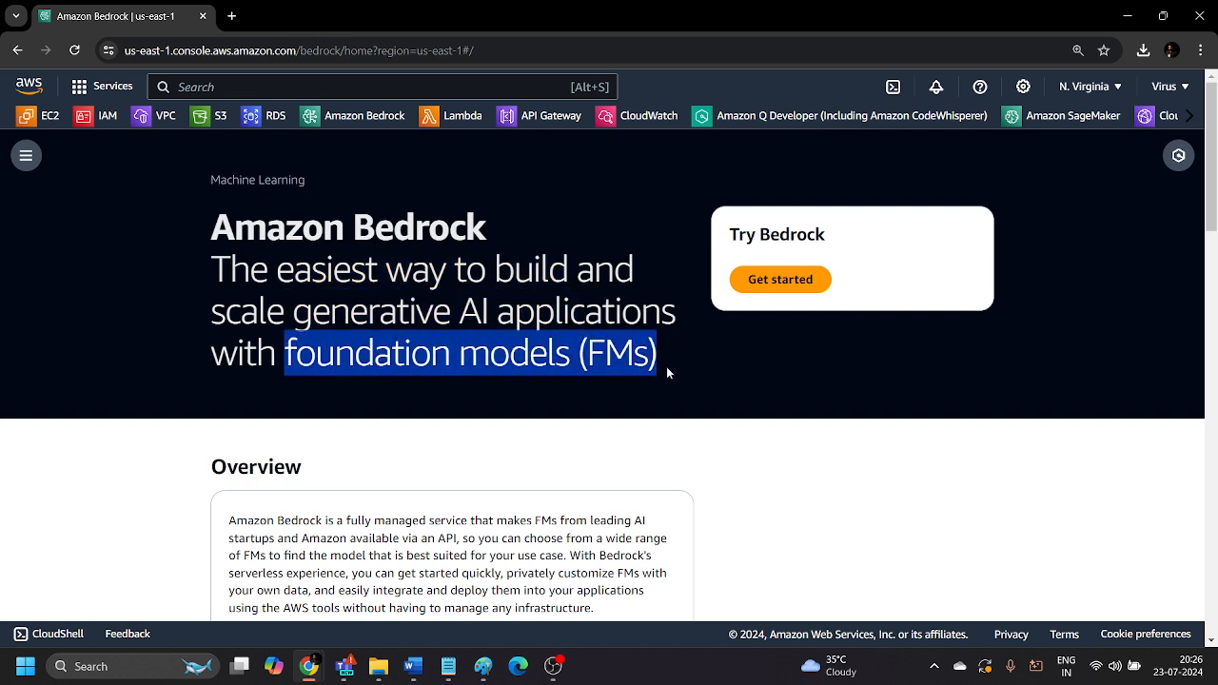
left_click(506, 410)
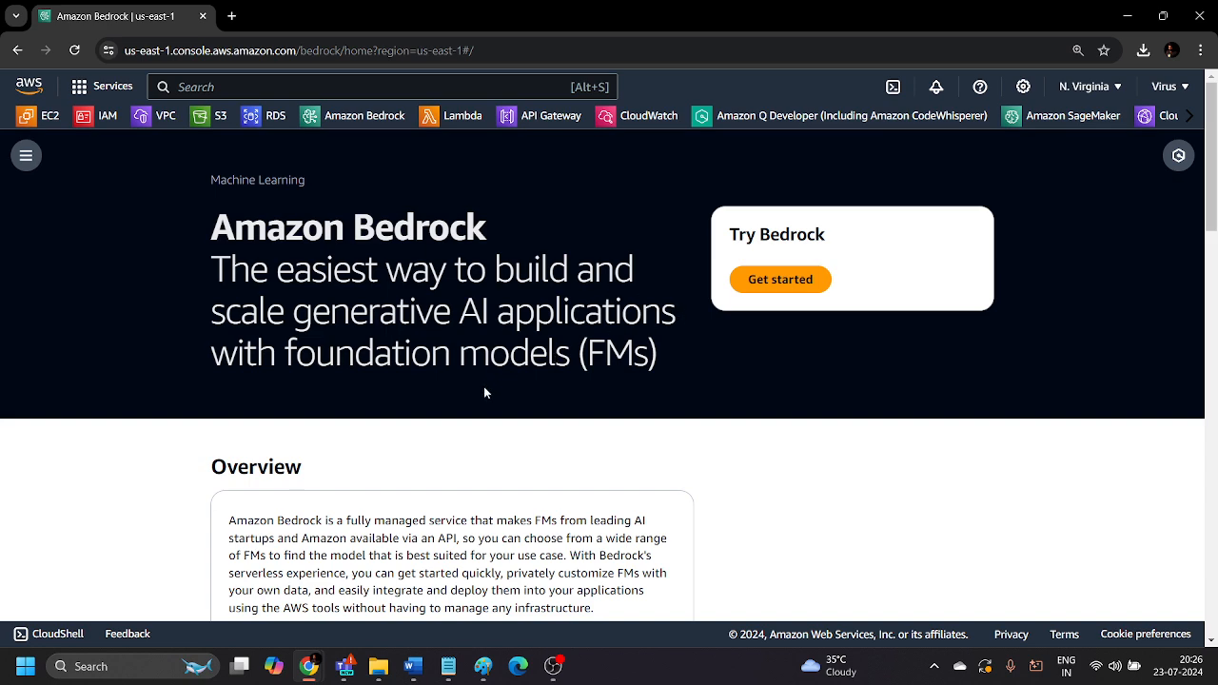
Open Bedrock's list of base foundation models and collapse the Claude, Command and Embed families.
left_click(38, 159)
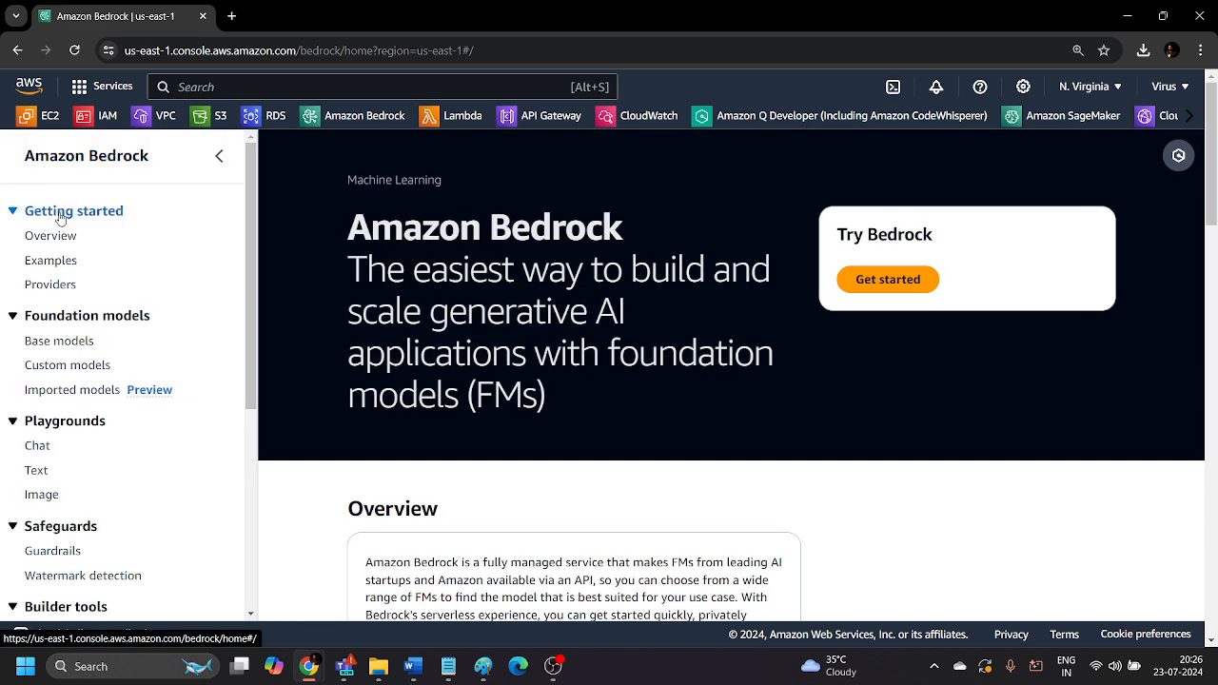
left_click(80, 337)
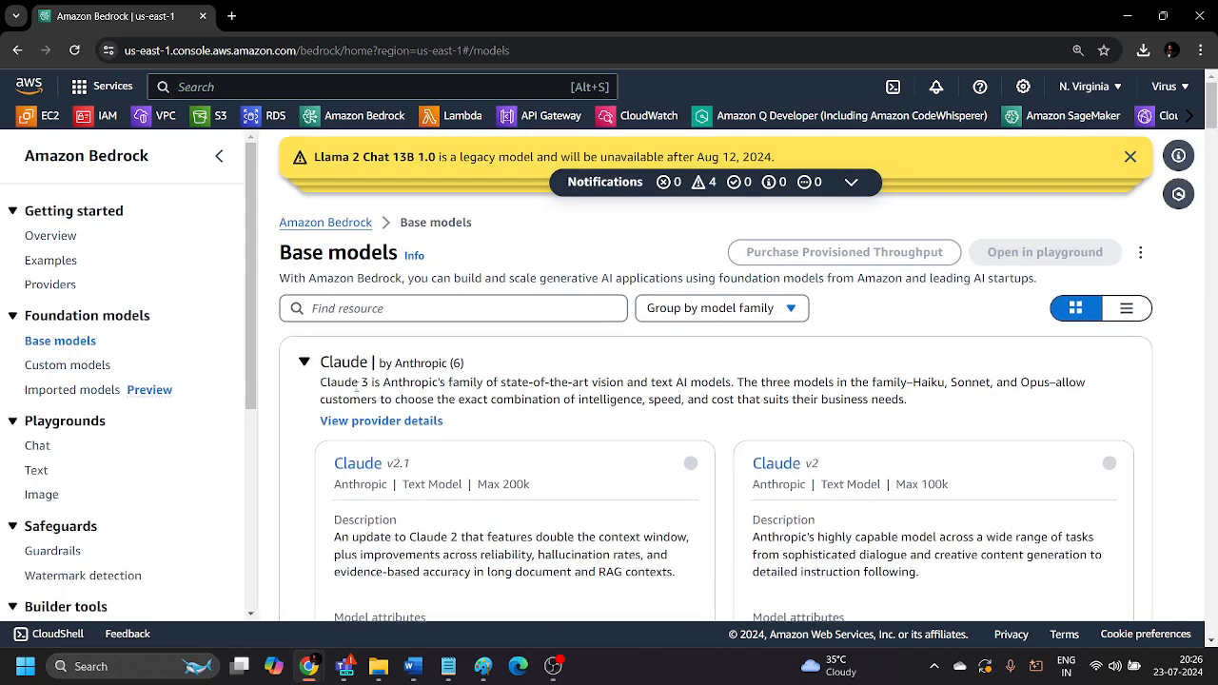
left_click(305, 363)
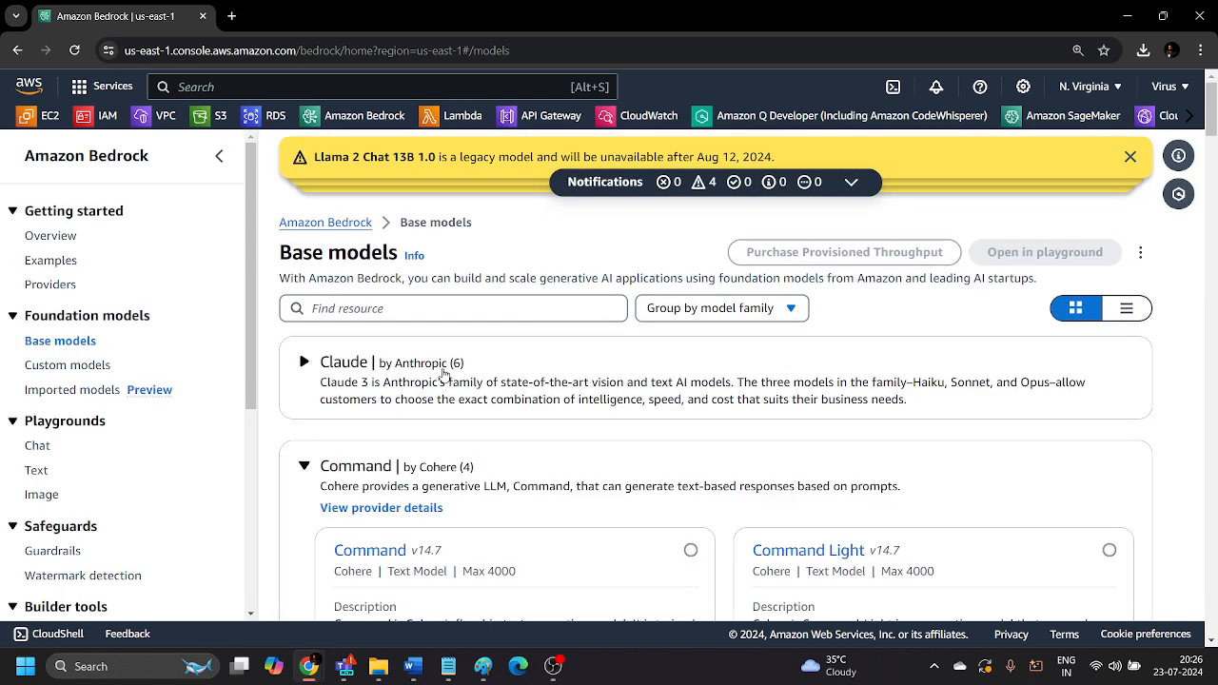
left_click(303, 465)
scroll(419, 447, "down", 2)
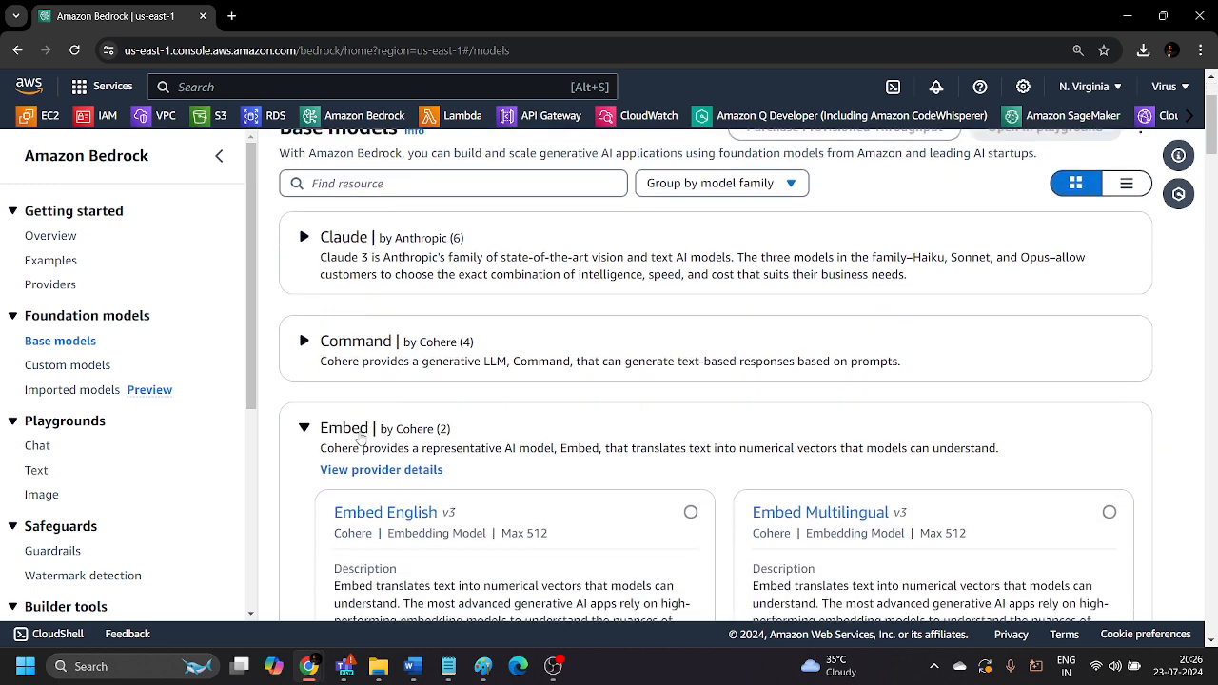
left_click(305, 394)
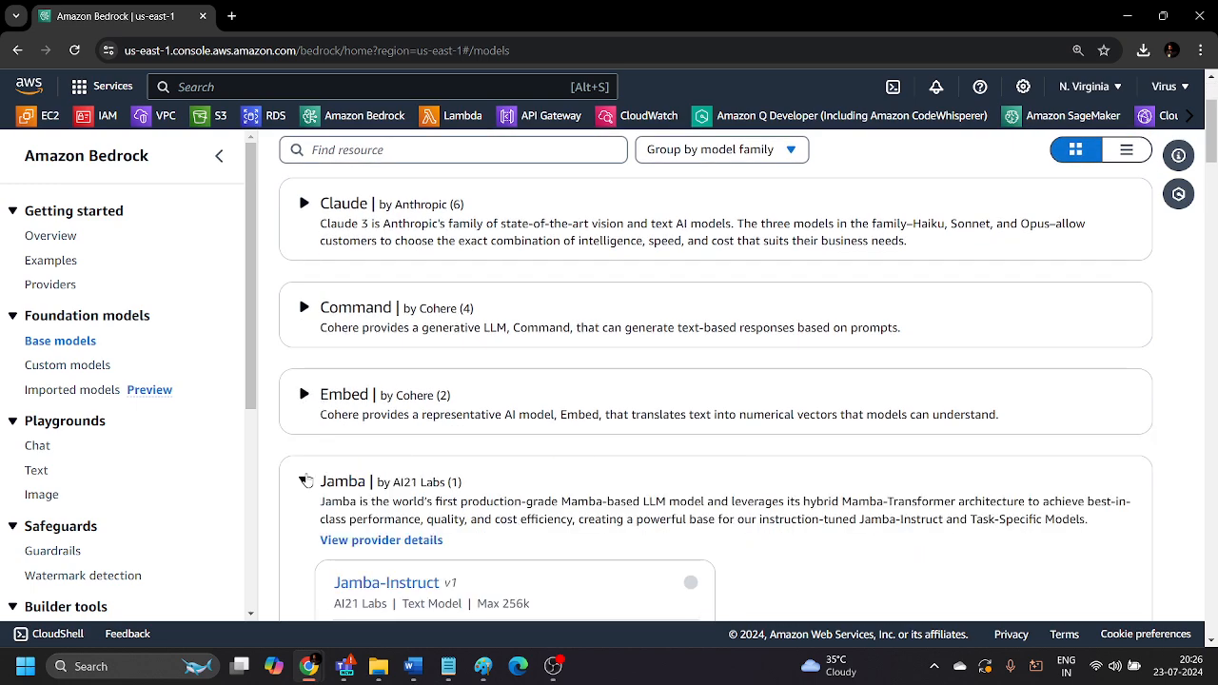
Collapse the Jamba, Jurassic-2, Llama 2 and Llama 3 families in the base models list.
left_click(305, 479)
scroll(307, 471, "down", 1)
left_click(304, 431)
scroll(307, 435, "down", 1)
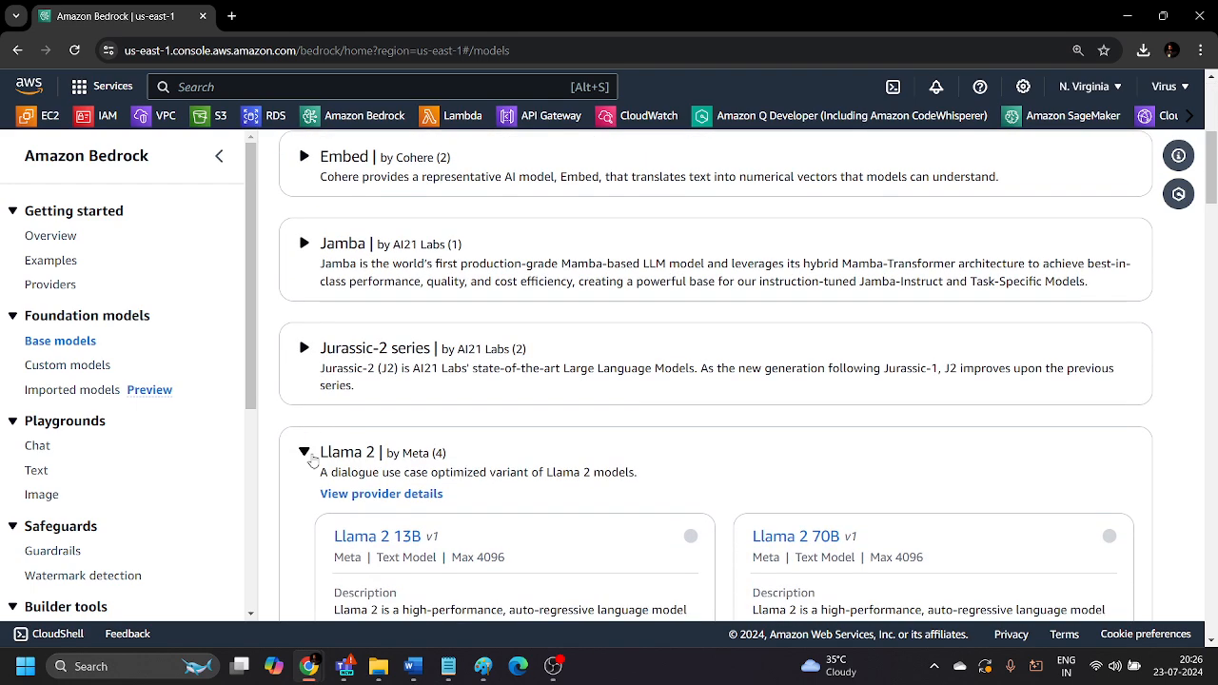
left_click(305, 453)
scroll(307, 457, "down", 2)
left_click(306, 301)
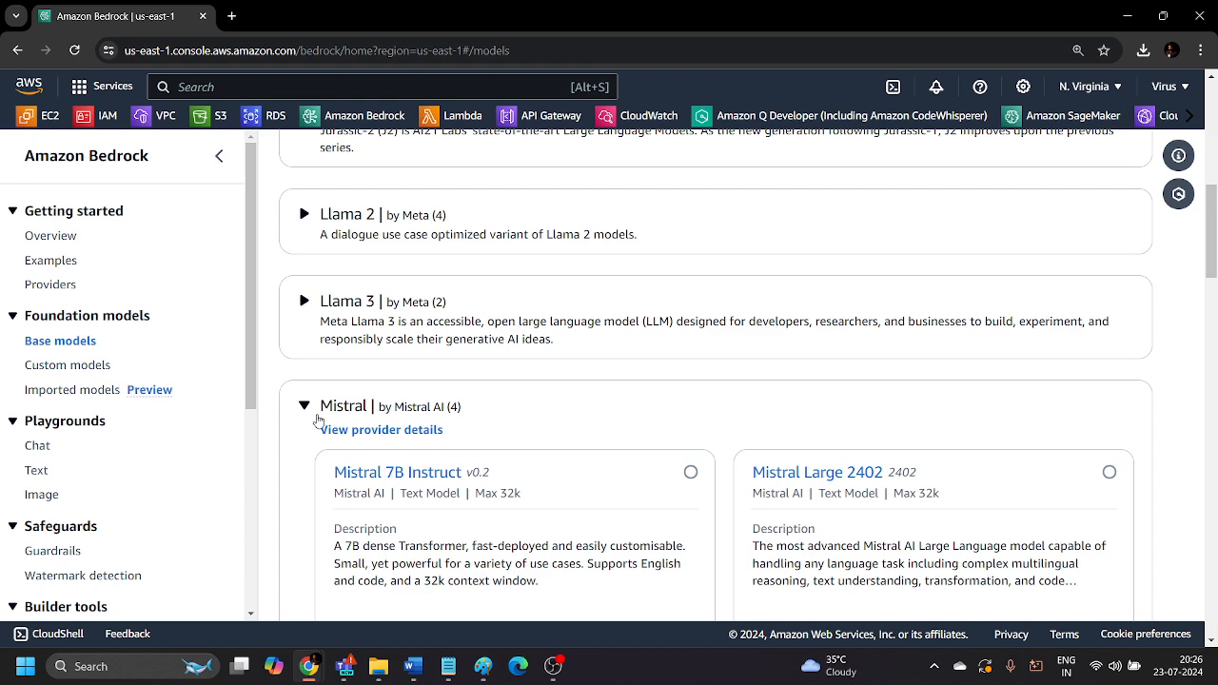
Collapse the Mistral, Stable Diffusion and Titan families in the base models list.
left_click(305, 406)
scroll(306, 405, "down", 2)
left_click(305, 318)
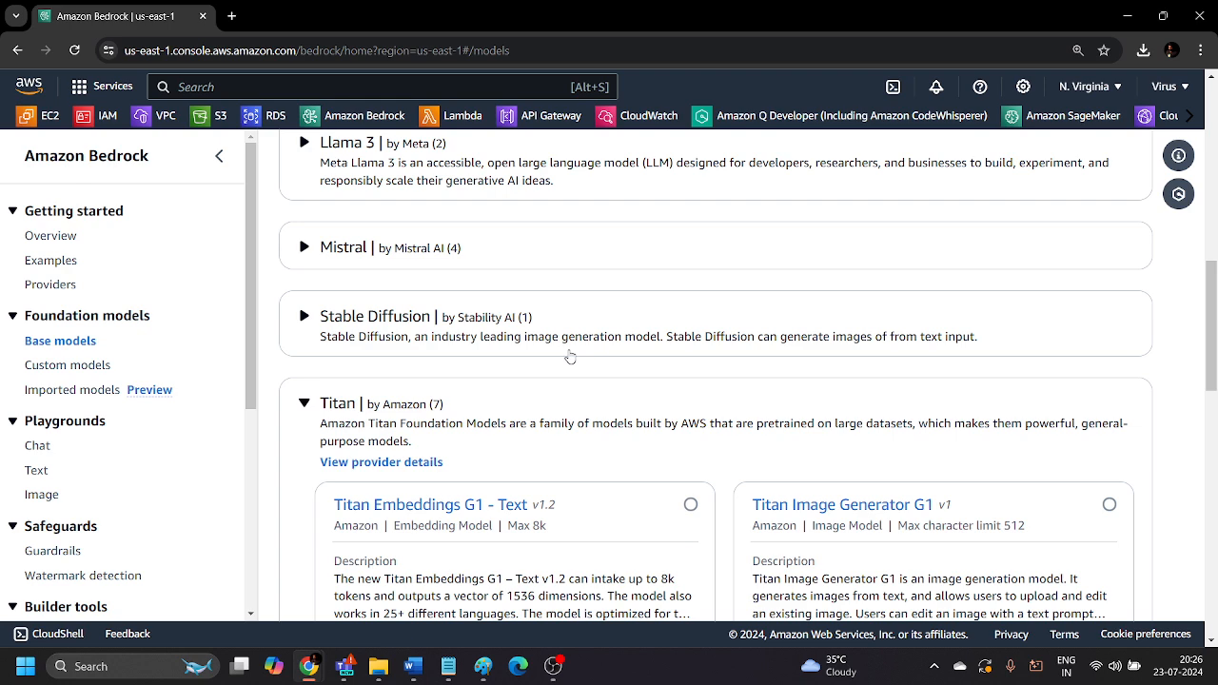
left_click(306, 405)
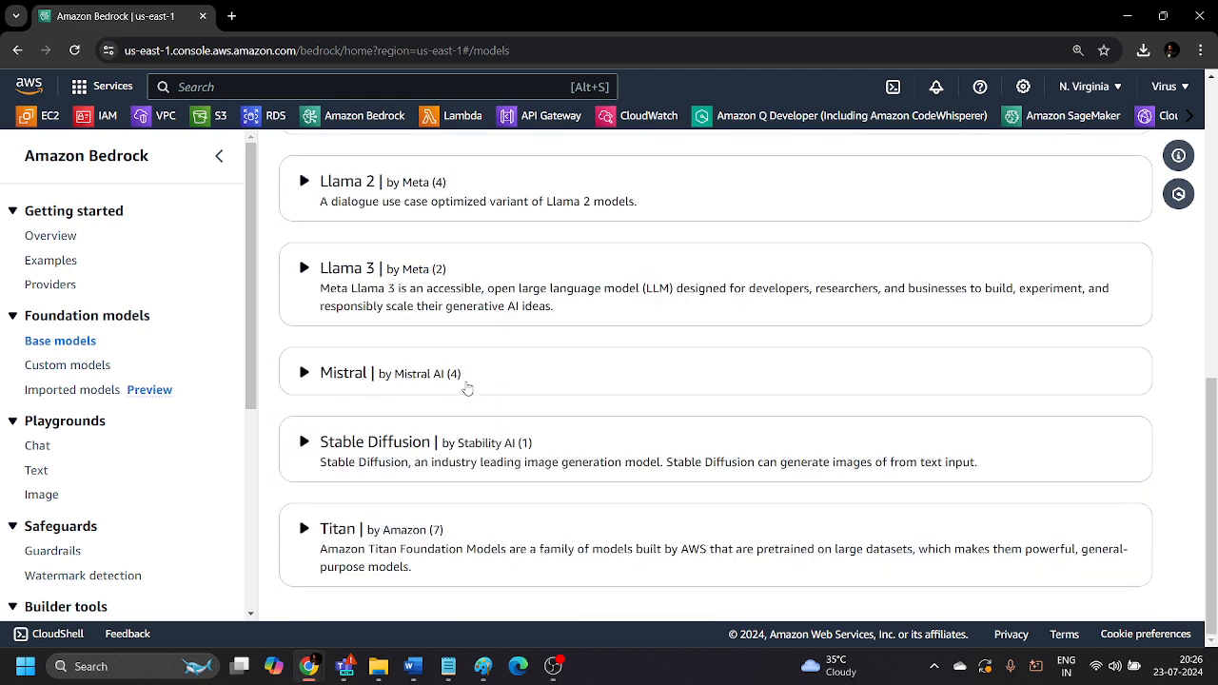
Review the collapsed model families and expand Anthropic's Claude family to show its models.
scroll(429, 525, "up", 3)
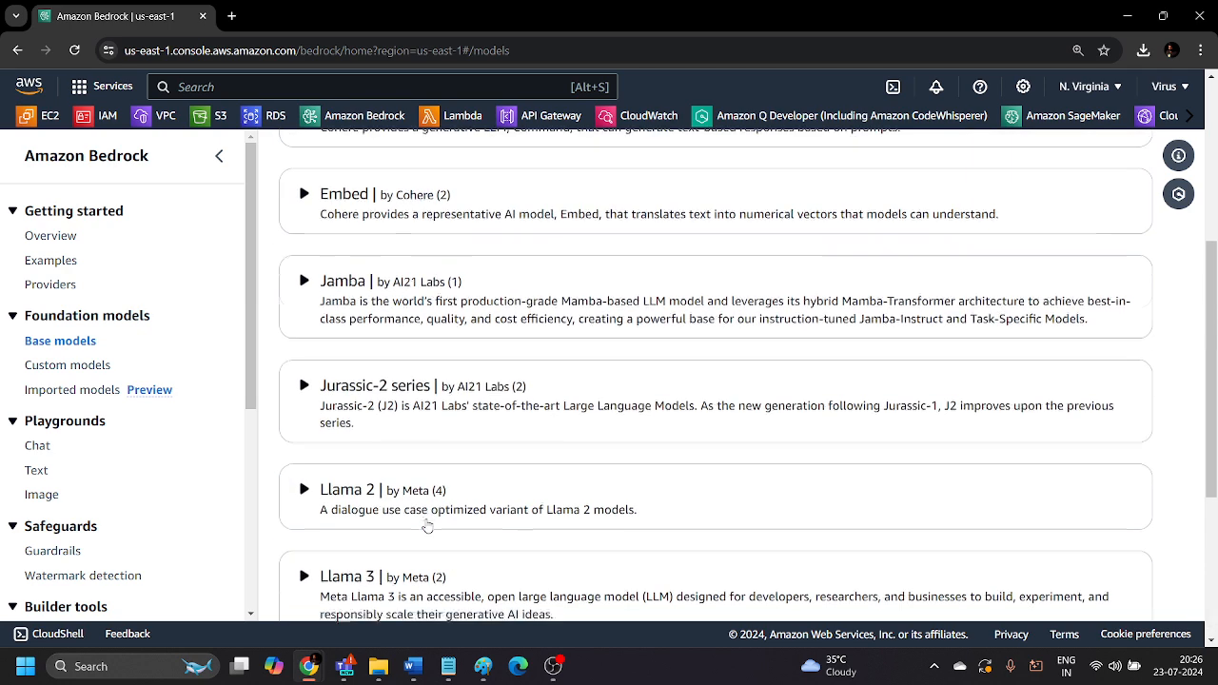
scroll(424, 518, "up", 5)
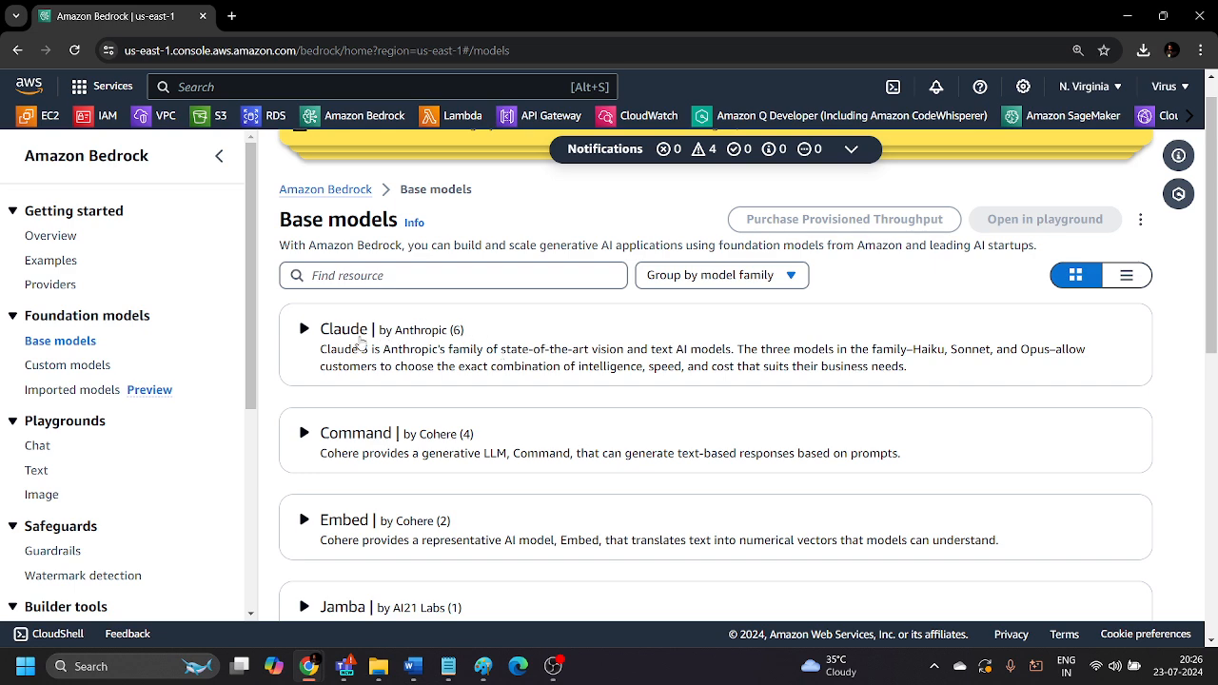
left_click(303, 330)
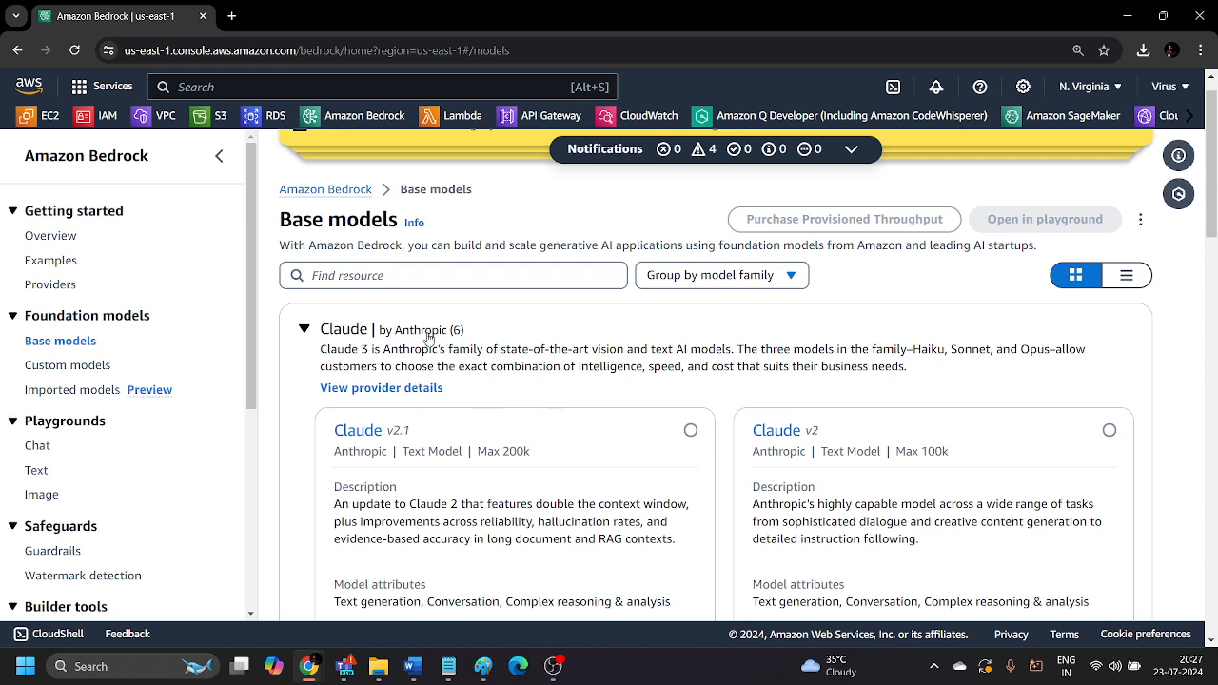
Open Bedrock's Model access page and review the access status of the base models for each provider.
scroll(43, 266, "down", 4)
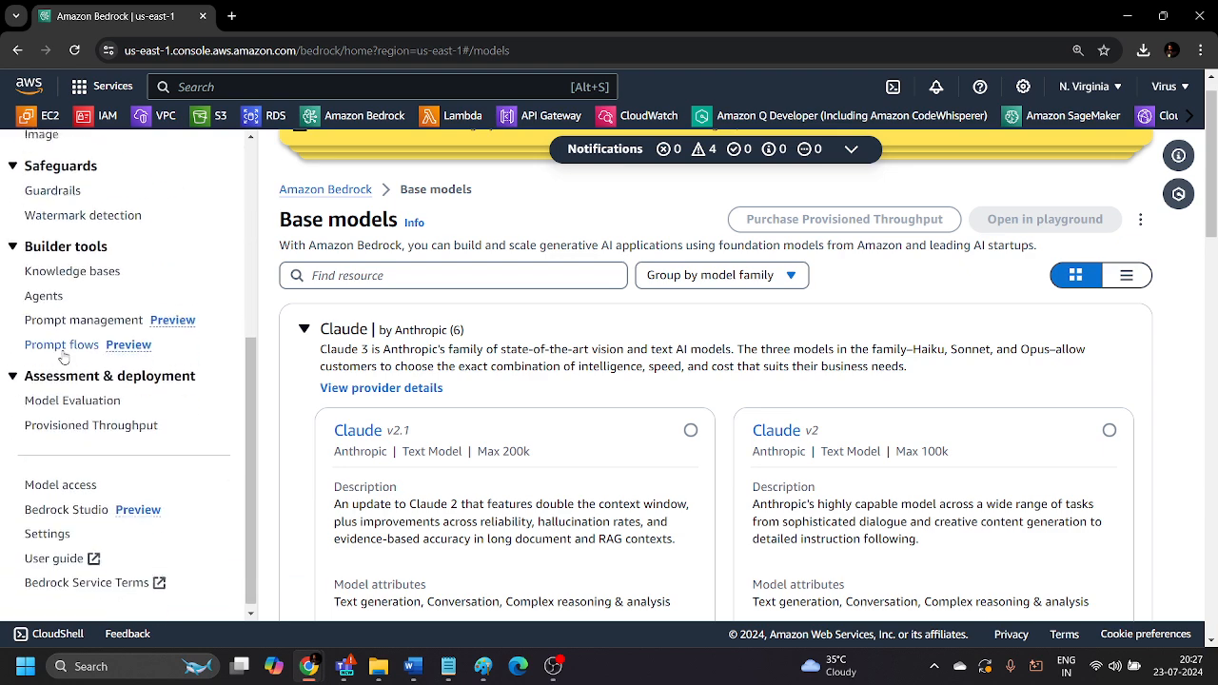
left_click(45, 481)
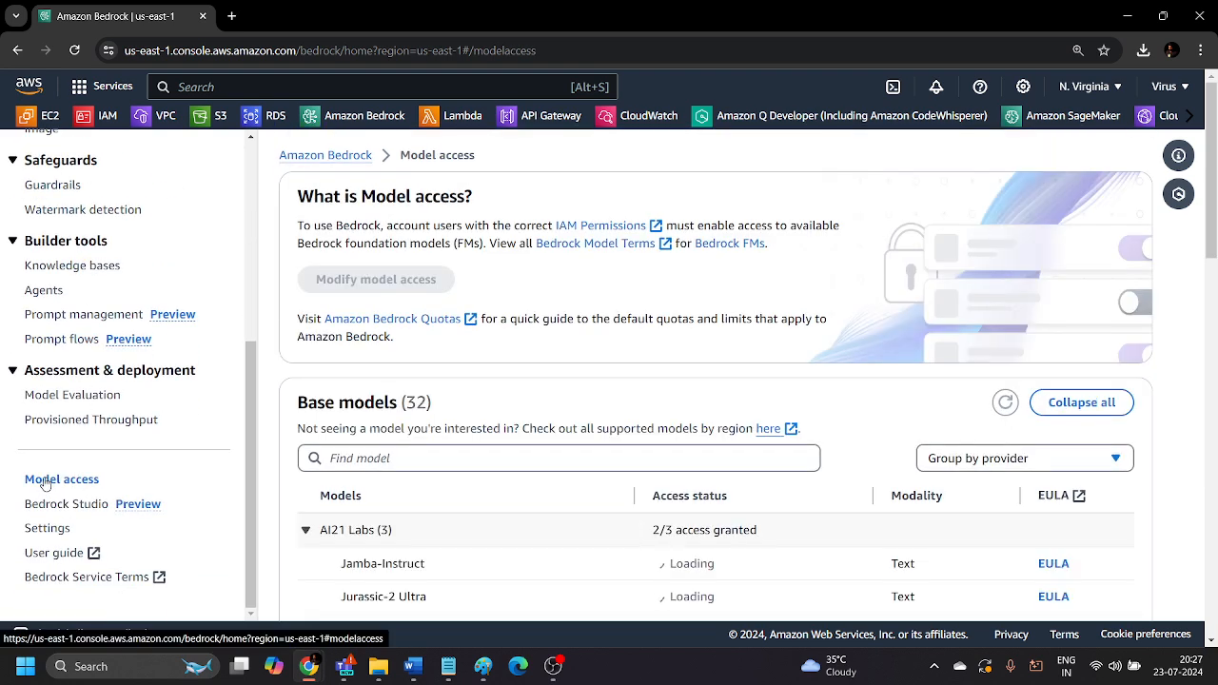
scroll(588, 394, "down", 8)
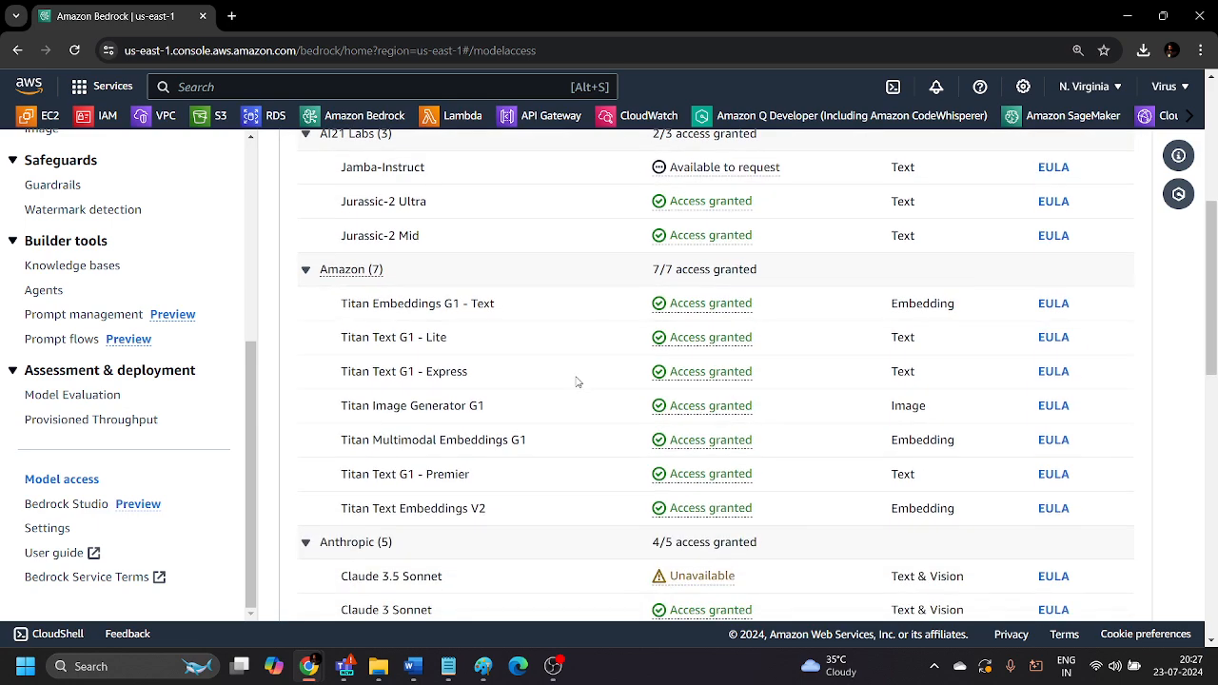
scroll(557, 369, "down", 5)
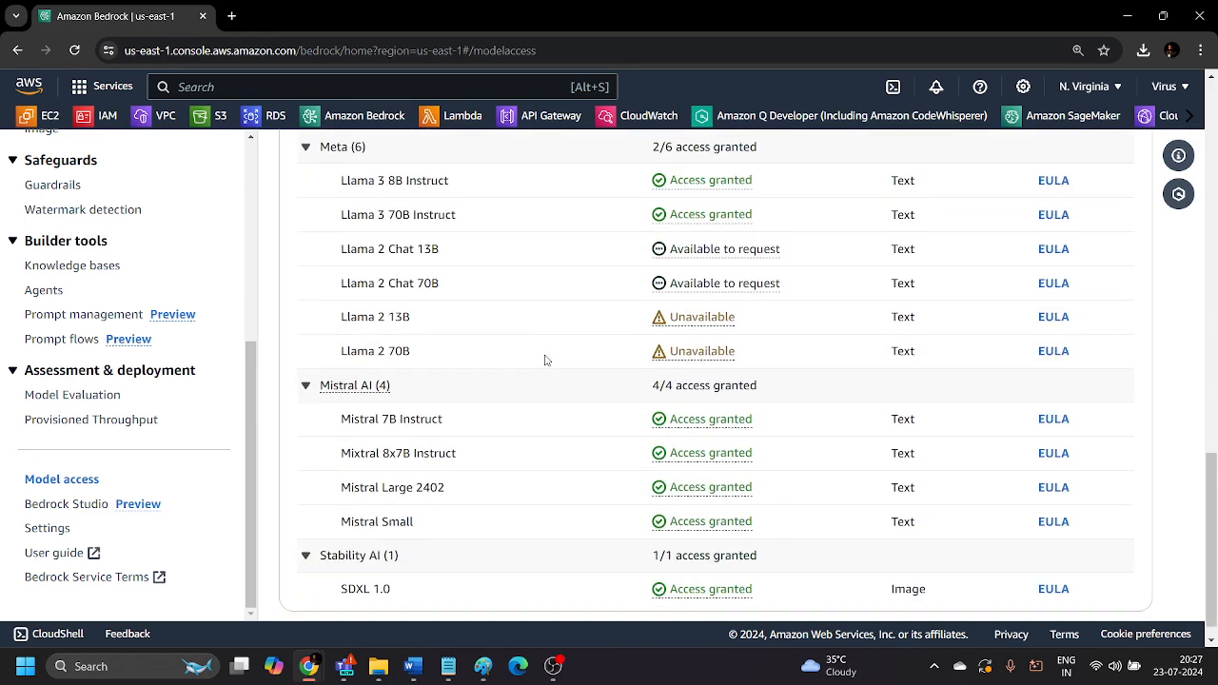
scroll(547, 356, "up", 3)
scroll(568, 370, "up", 6)
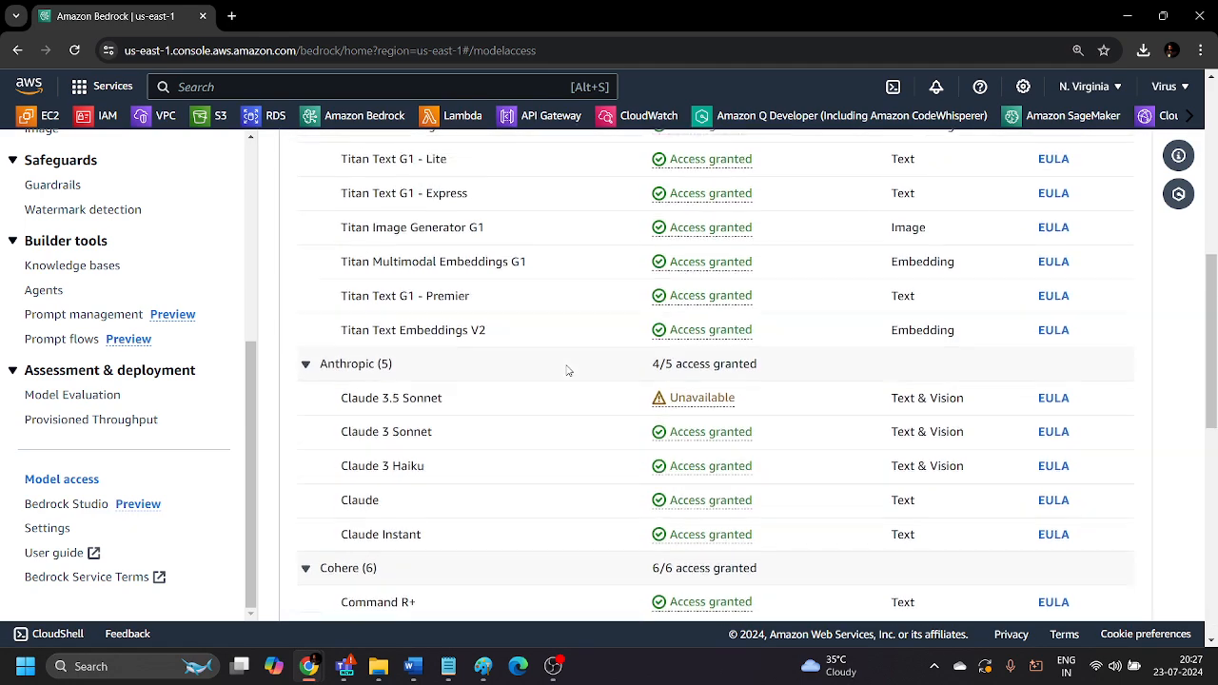
scroll(392, 332, "down", 2)
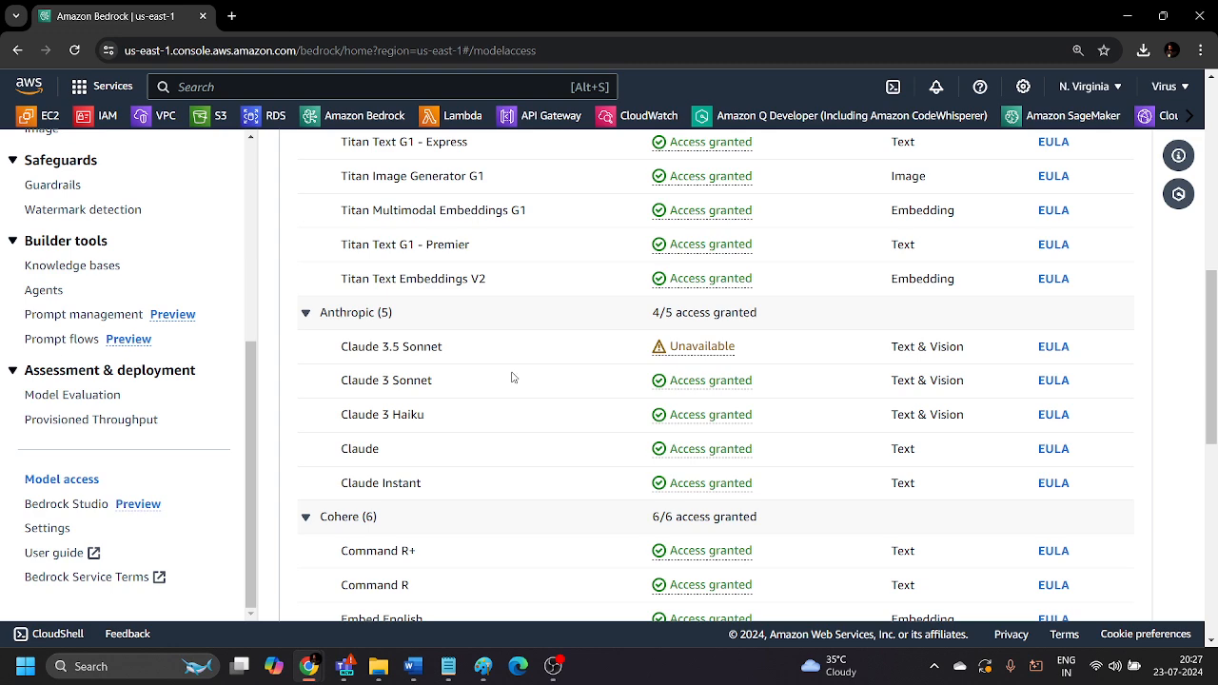
scroll(512, 376, "up", 7)
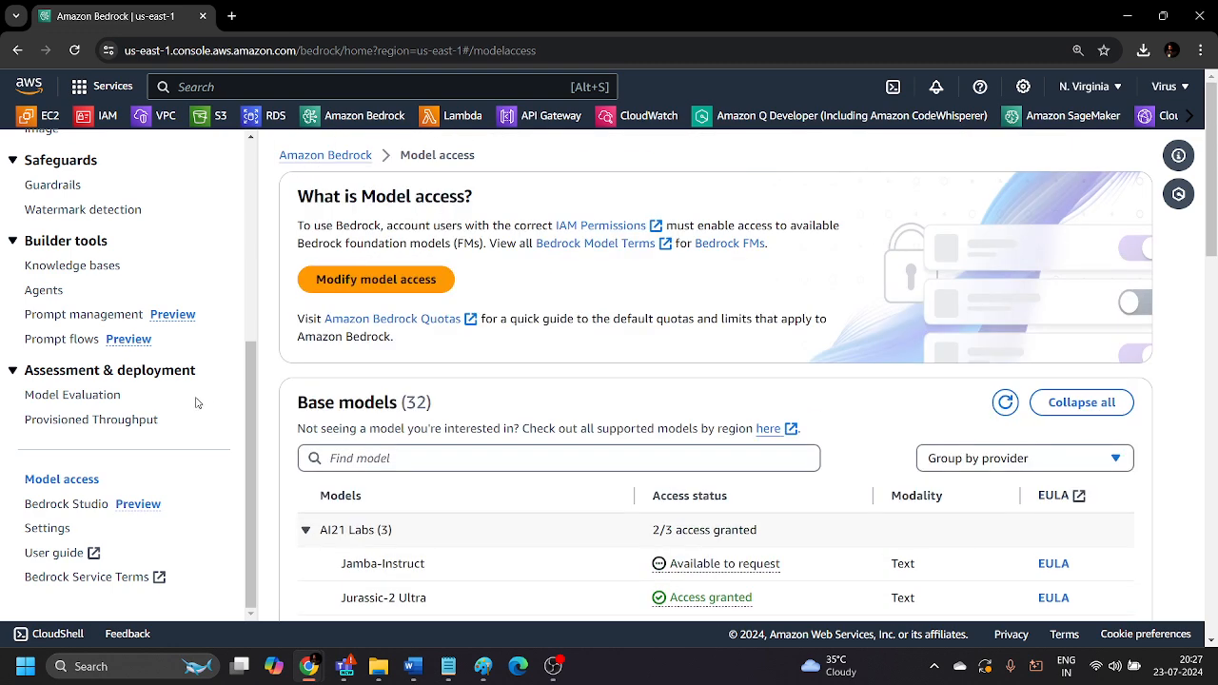
scroll(198, 402, "up", 1)
scroll(620, 514, "down", 3)
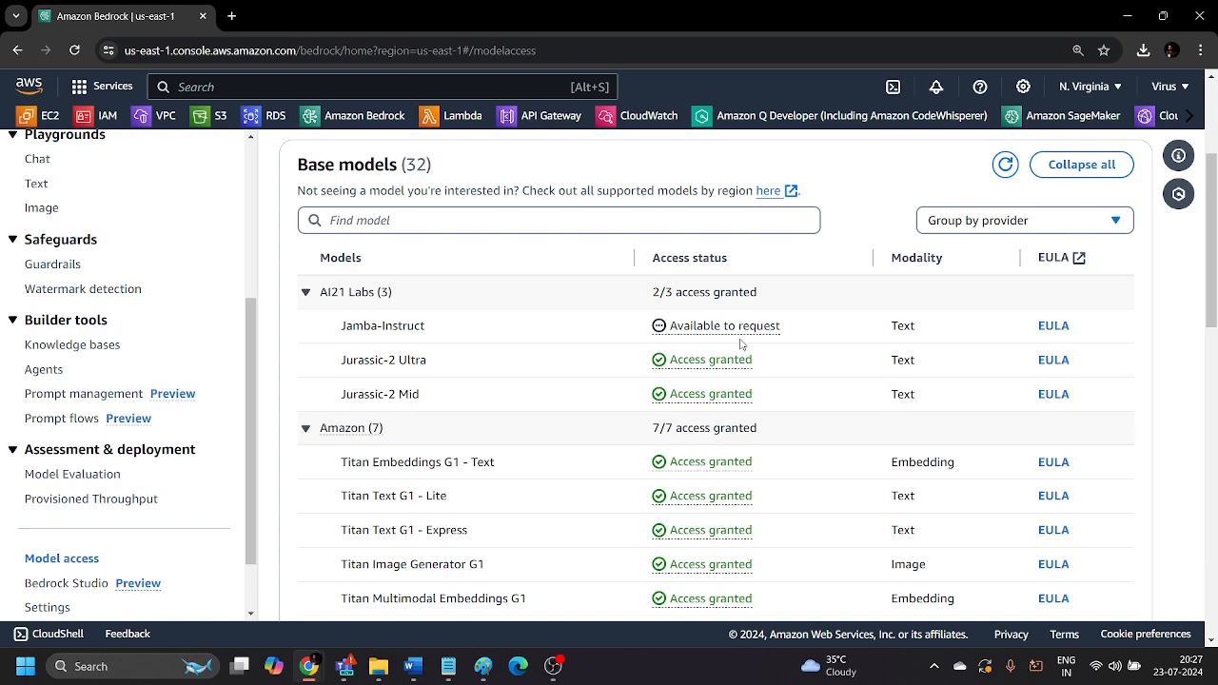
scroll(795, 428, "down", 10)
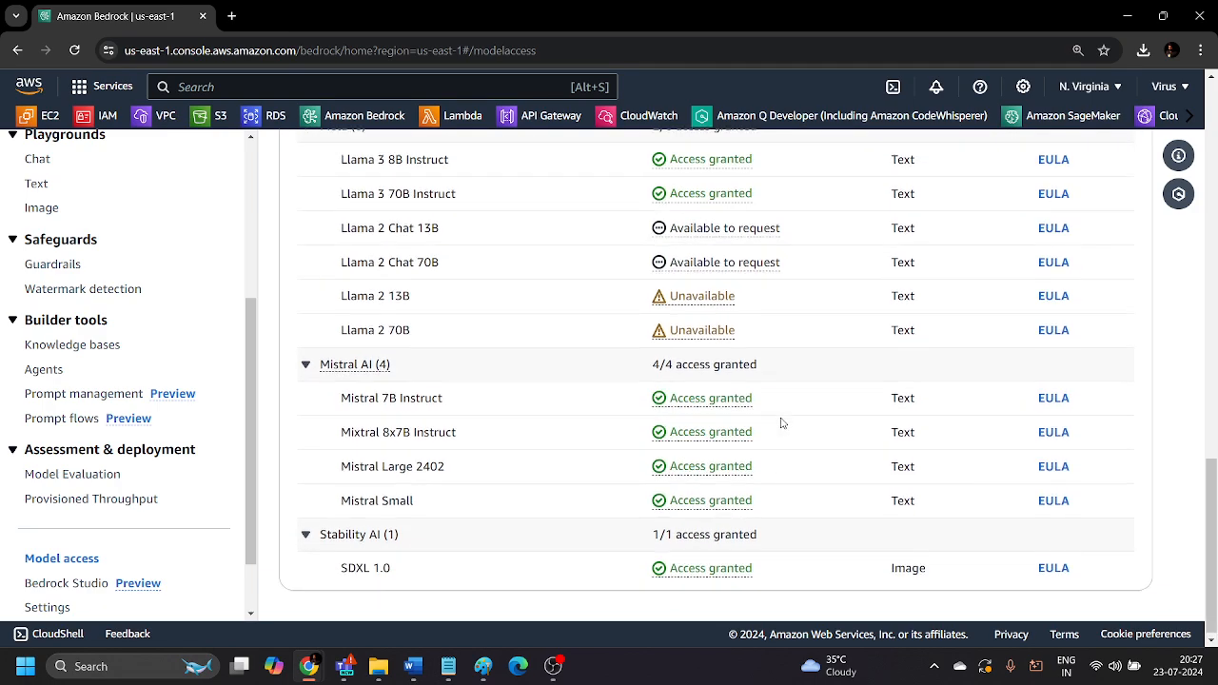
scroll(782, 428, "up", 7)
scroll(454, 330, "up", 8)
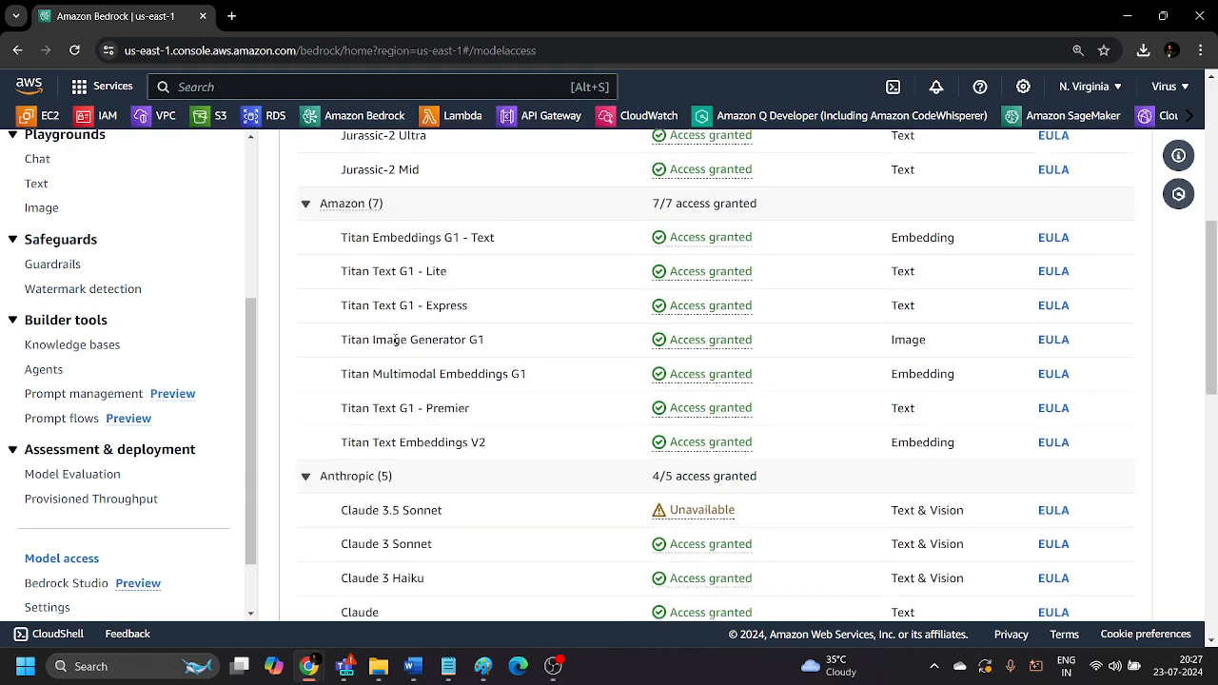
scroll(407, 333, "down", 4)
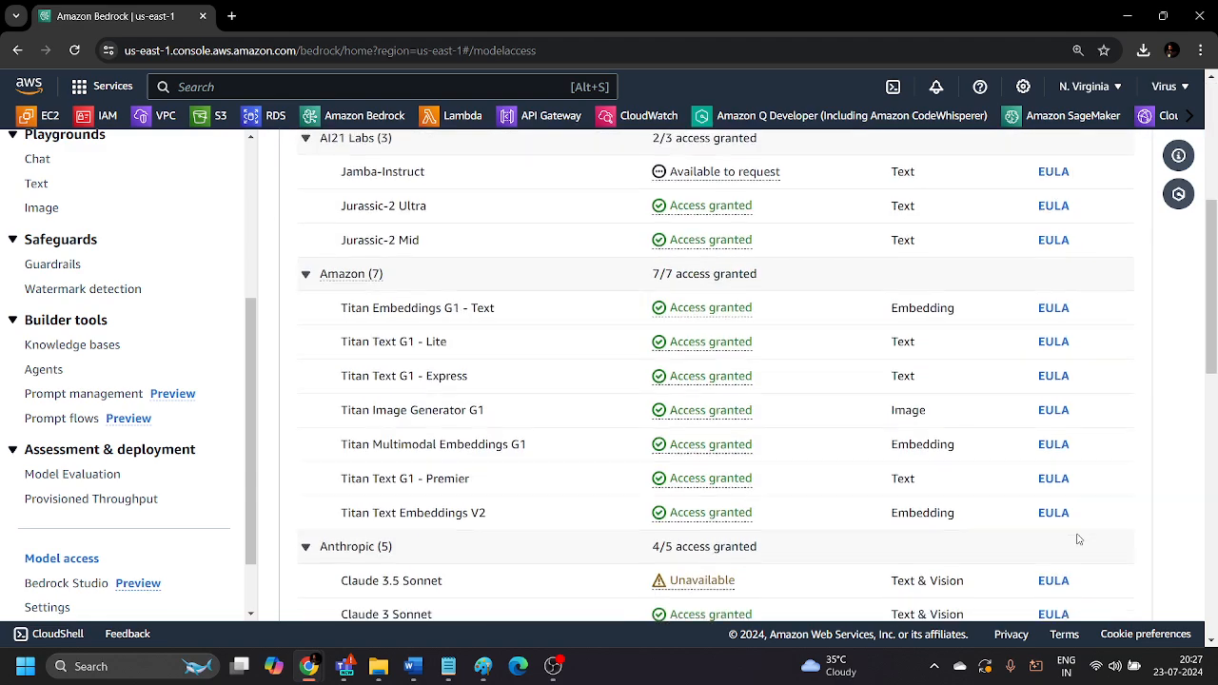
scroll(1079, 539, "up", 4)
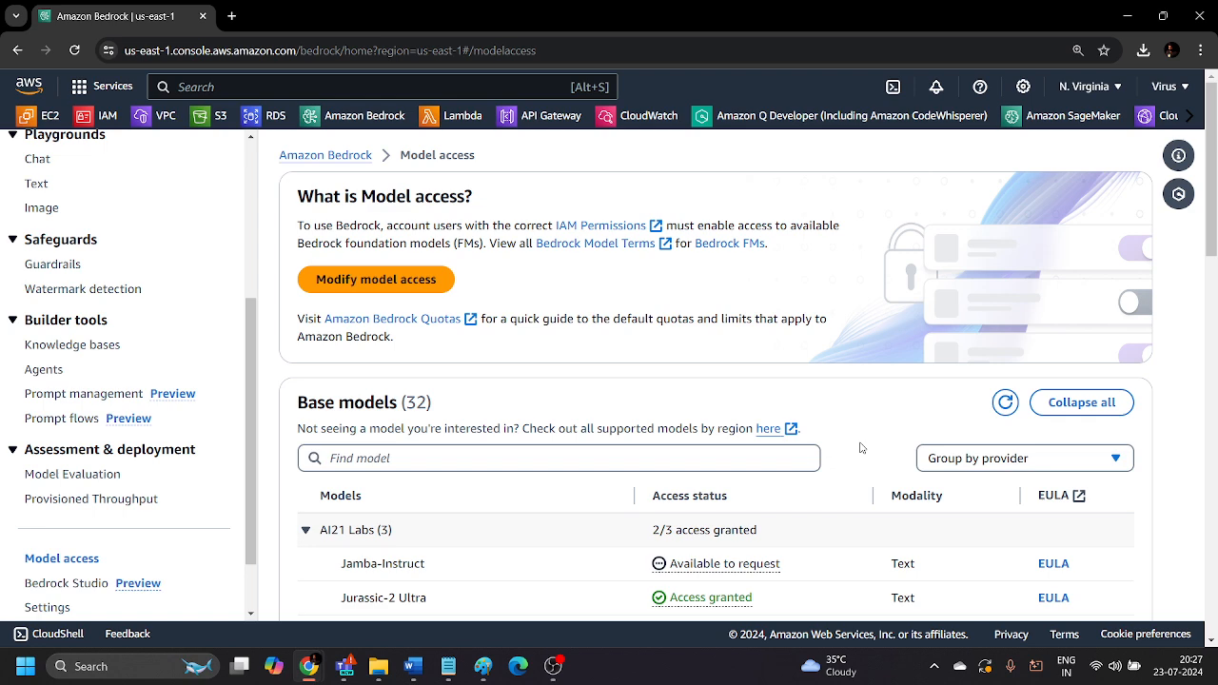
scroll(114, 361, "up", 4)
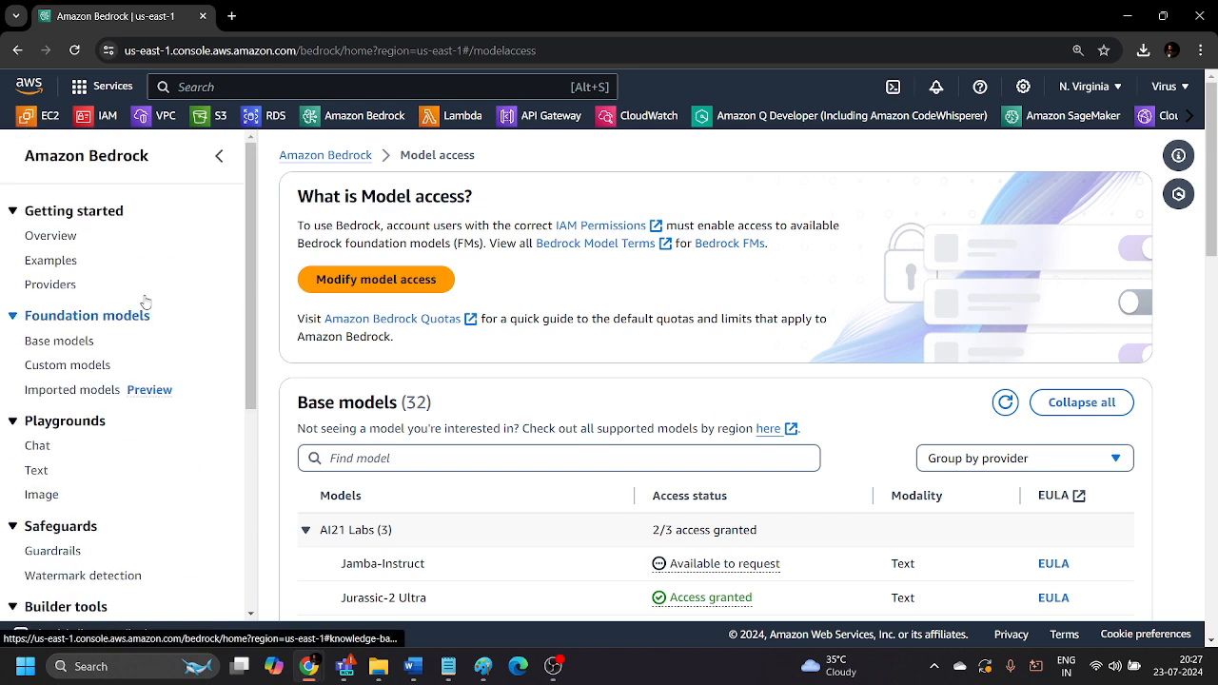
Search the AWS services for lex and open Amazon Lex.
left_click(266, 91)
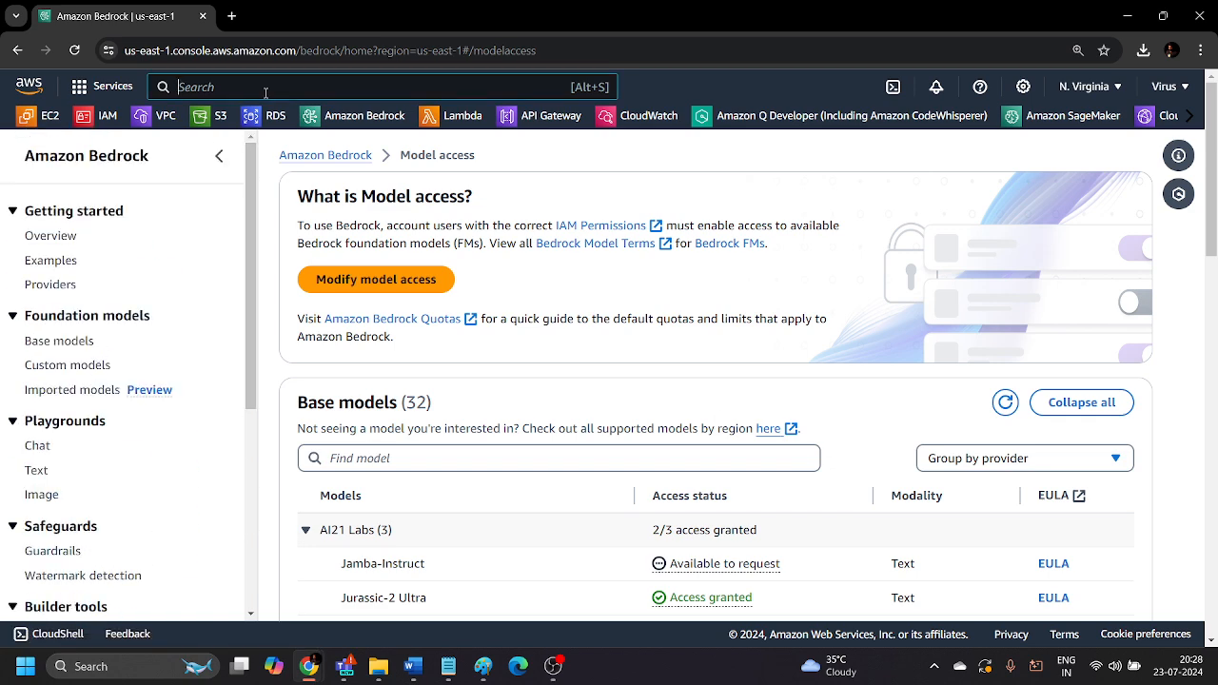
type("lex")
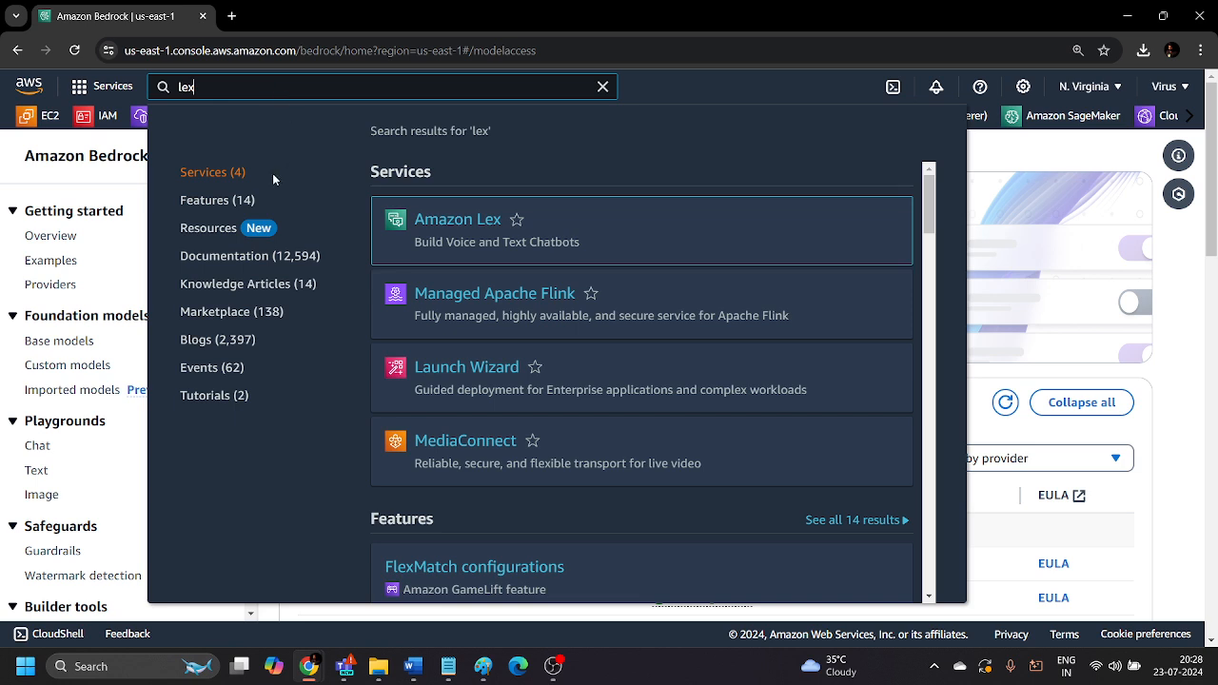
left_click(447, 219)
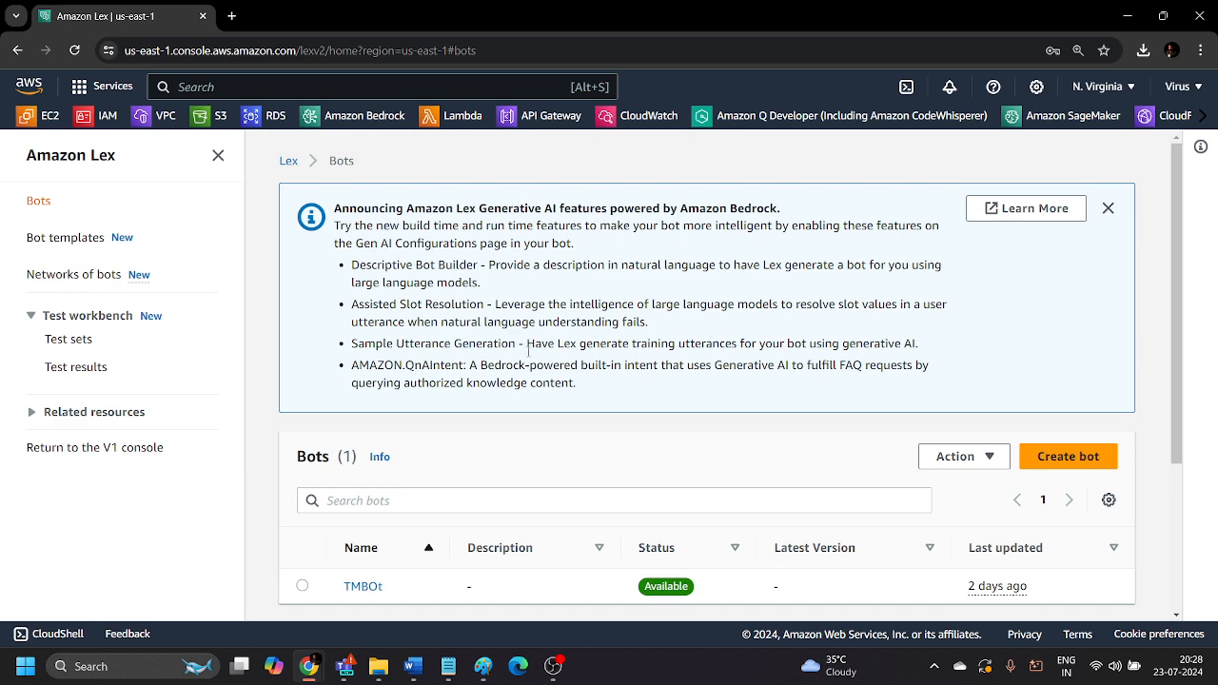
Read the announcement about Amazon Lex generative AI features, from Descriptive Bot Builder to AMAZON.QnAIntent.
left_click_drag(577, 383, 330, 232)
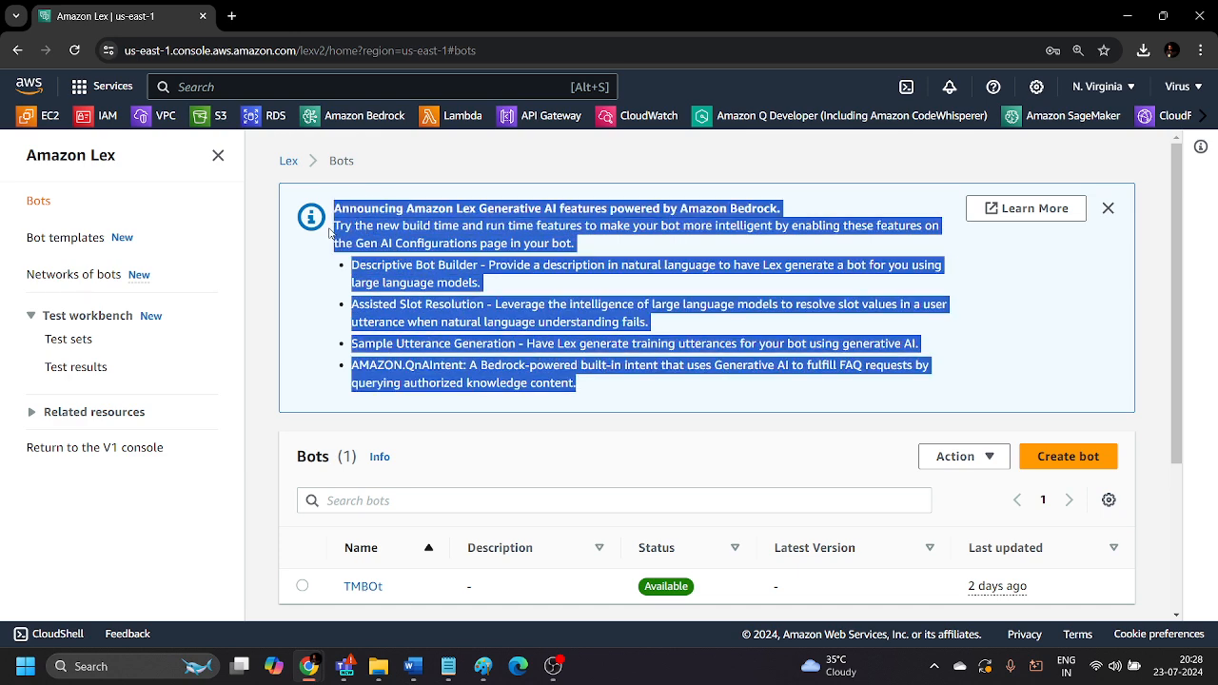
left_click(330, 237)
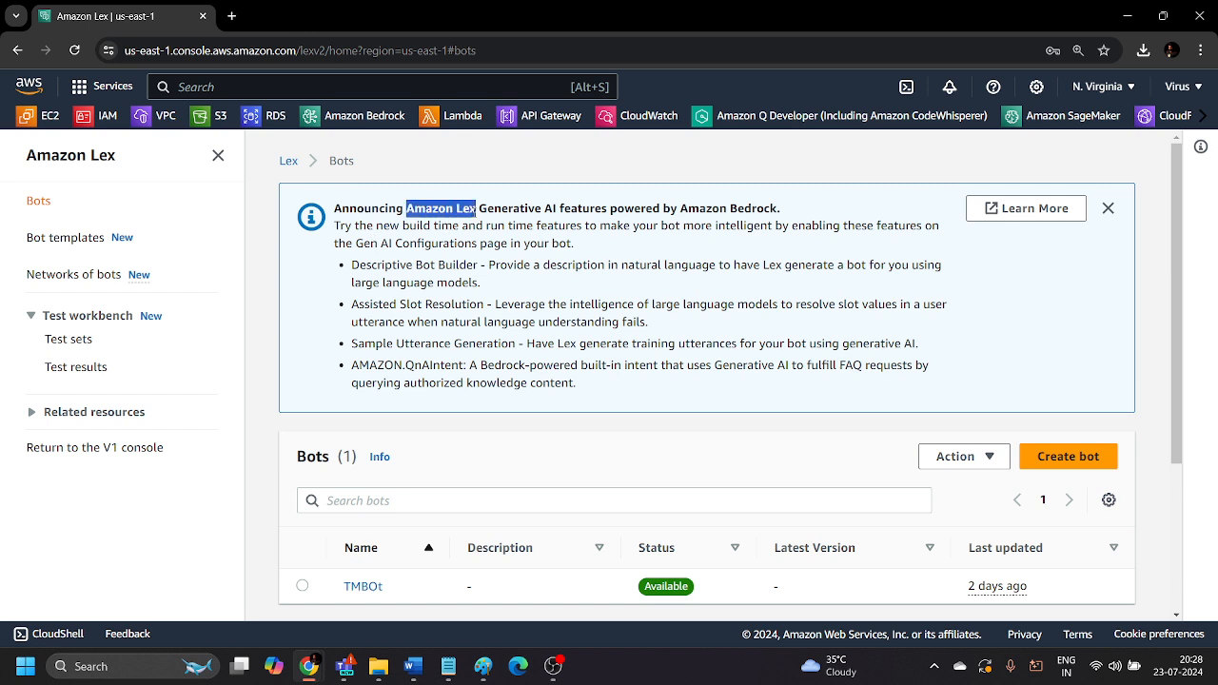
left_click(473, 231)
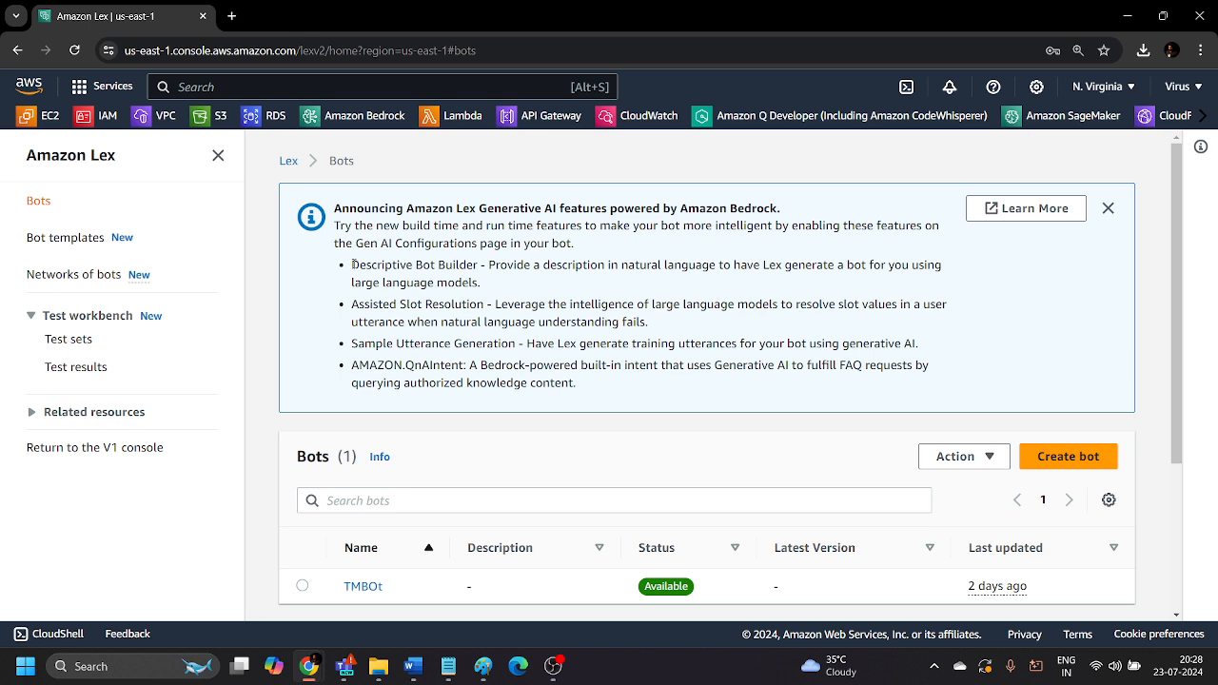
left_click_drag(352, 265, 482, 267)
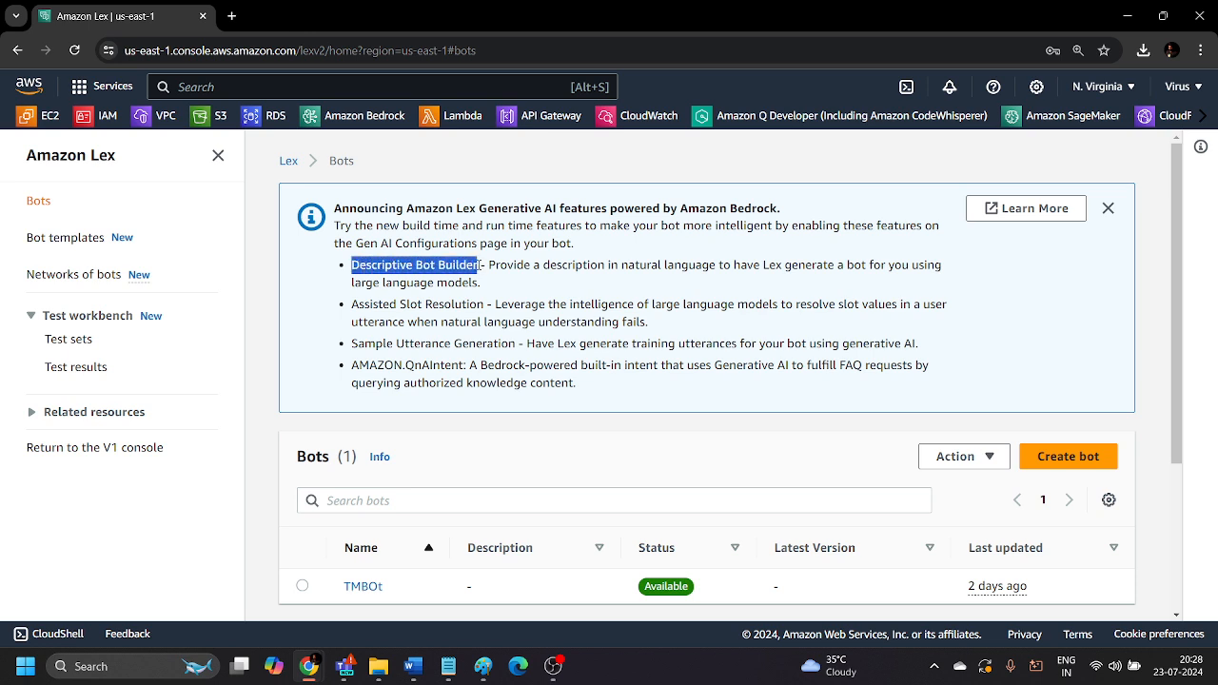
left_click(487, 266)
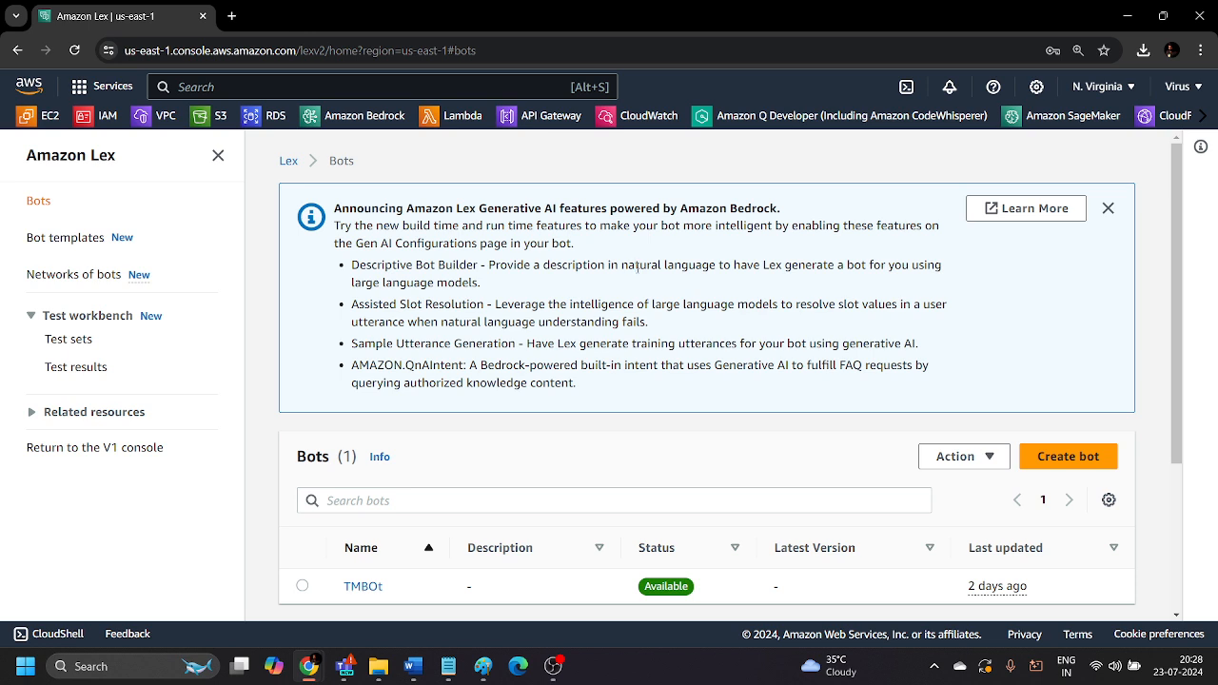
left_click_drag(622, 267, 844, 268)
left_click(775, 278)
double_click(864, 365)
left_click(863, 365)
left_click_drag(578, 390, 352, 399)
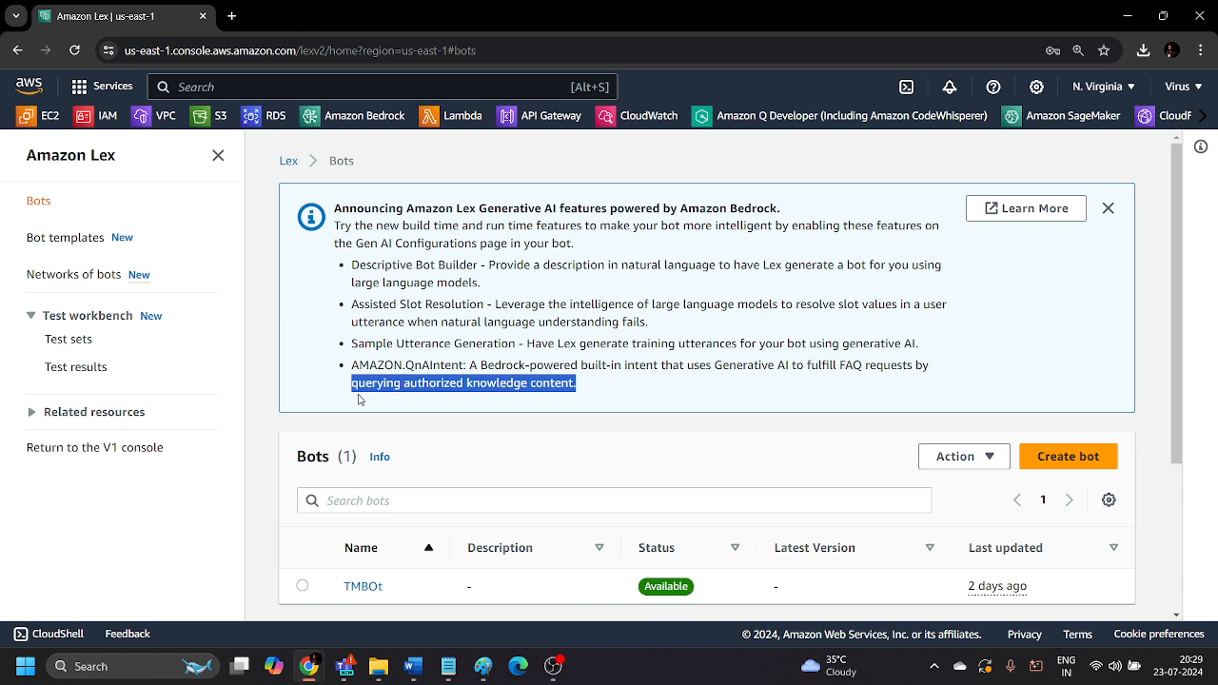
left_click(600, 389)
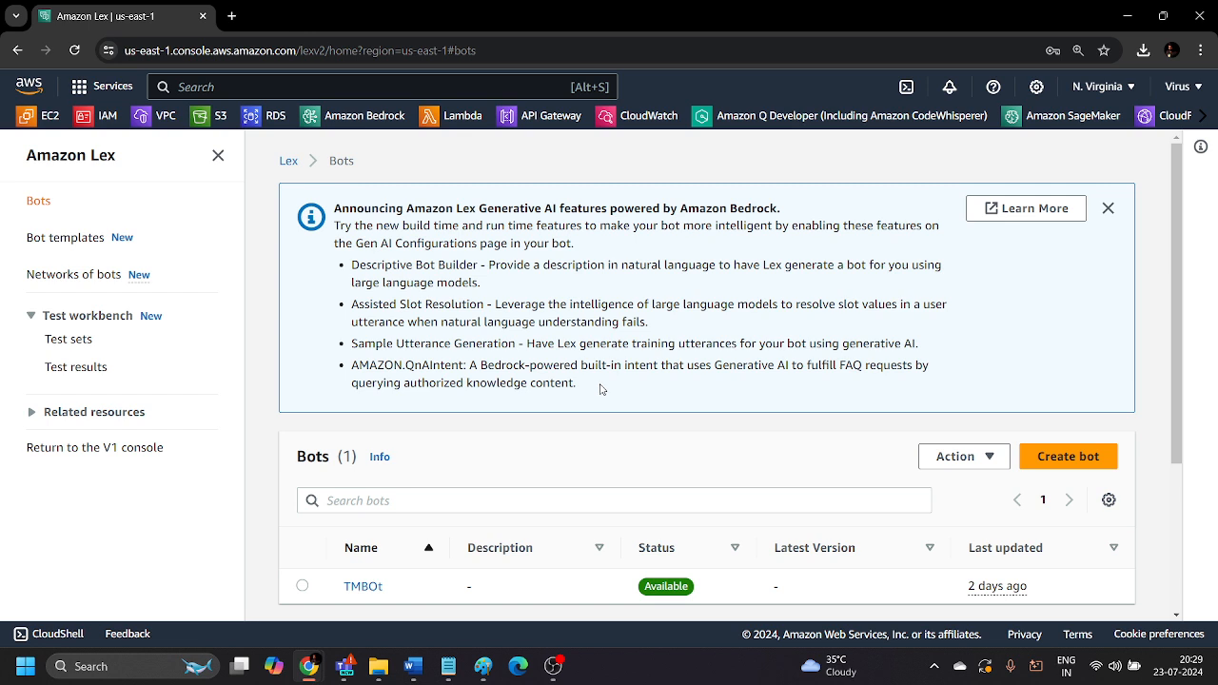
Dismiss the generative AI announcement and start creating a new bot.
left_click(1108, 208)
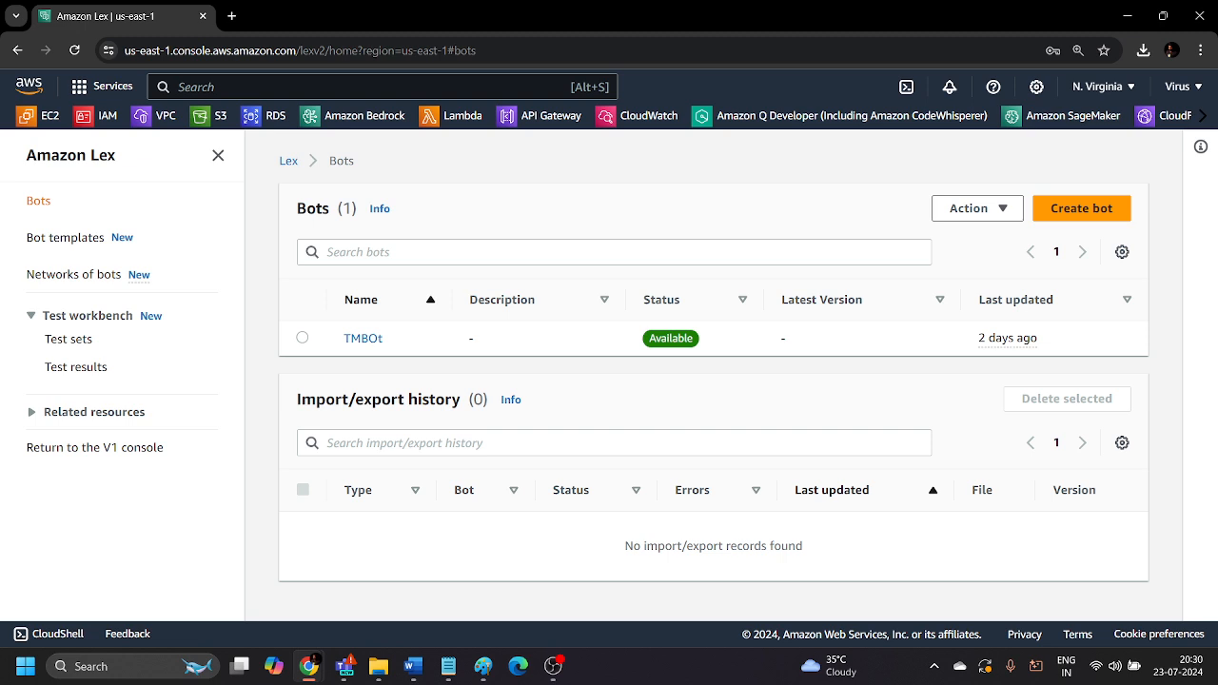
left_click(1078, 220)
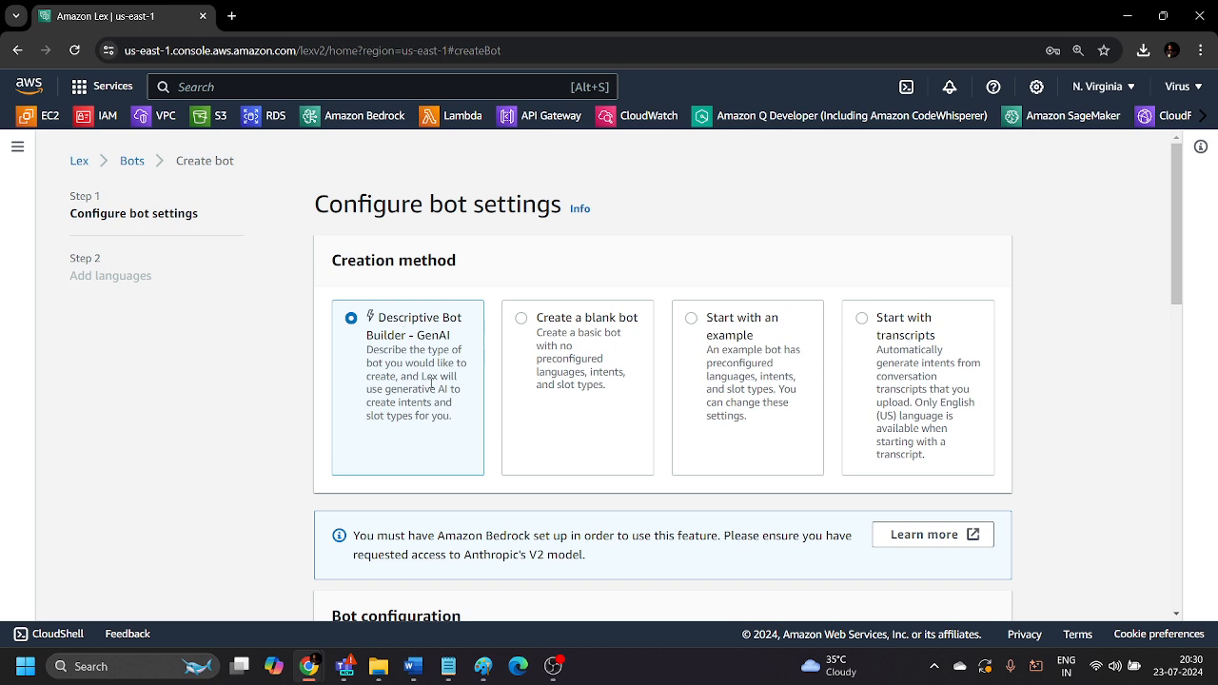
left_click_drag(441, 396, 372, 416)
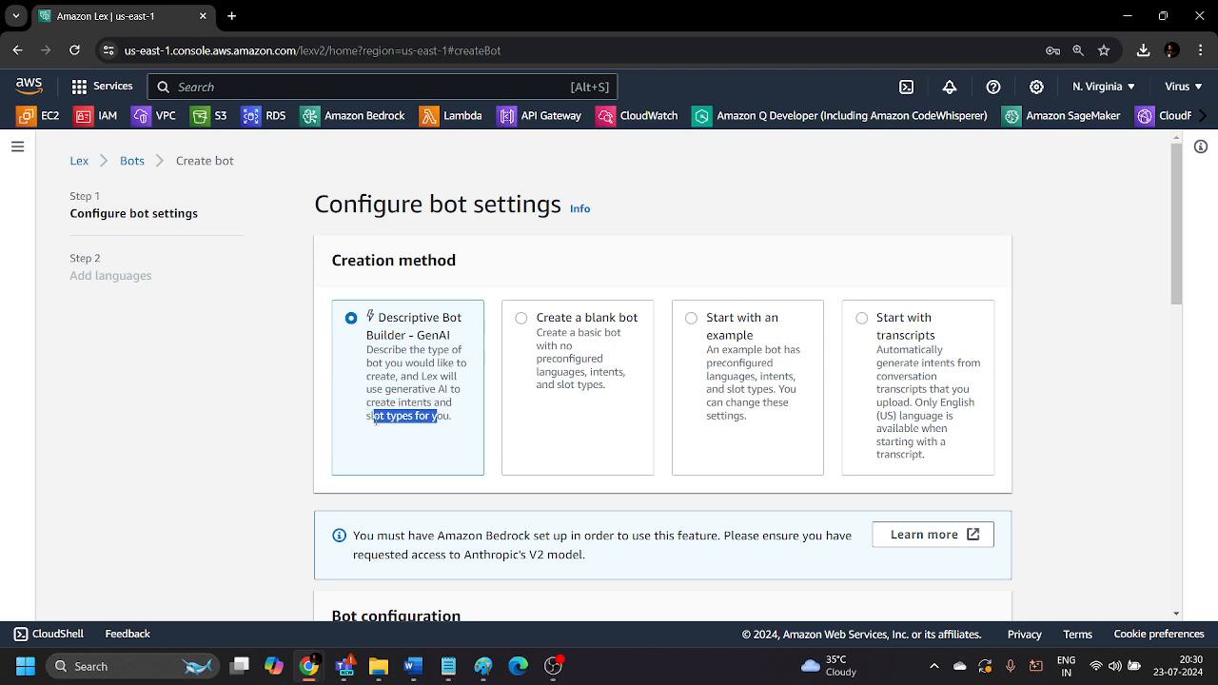
left_click(429, 390)
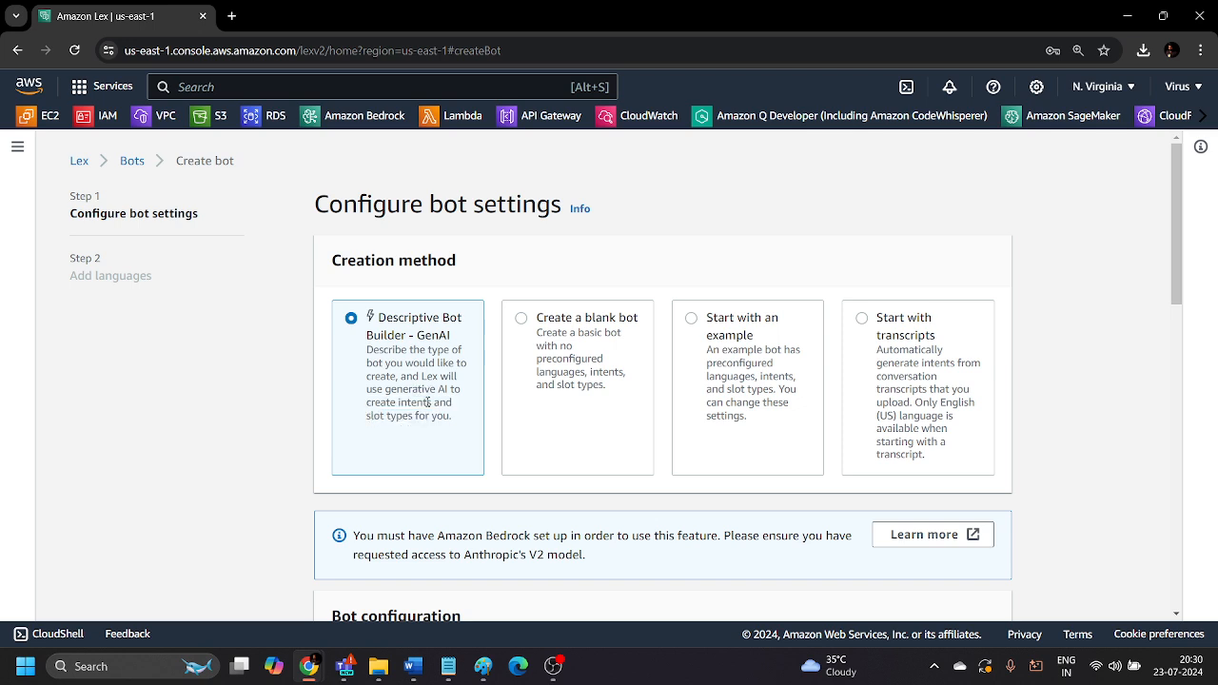
Select the Create a blank bot creation method and look through its configuration settings.
scroll(427, 402, "down", 1)
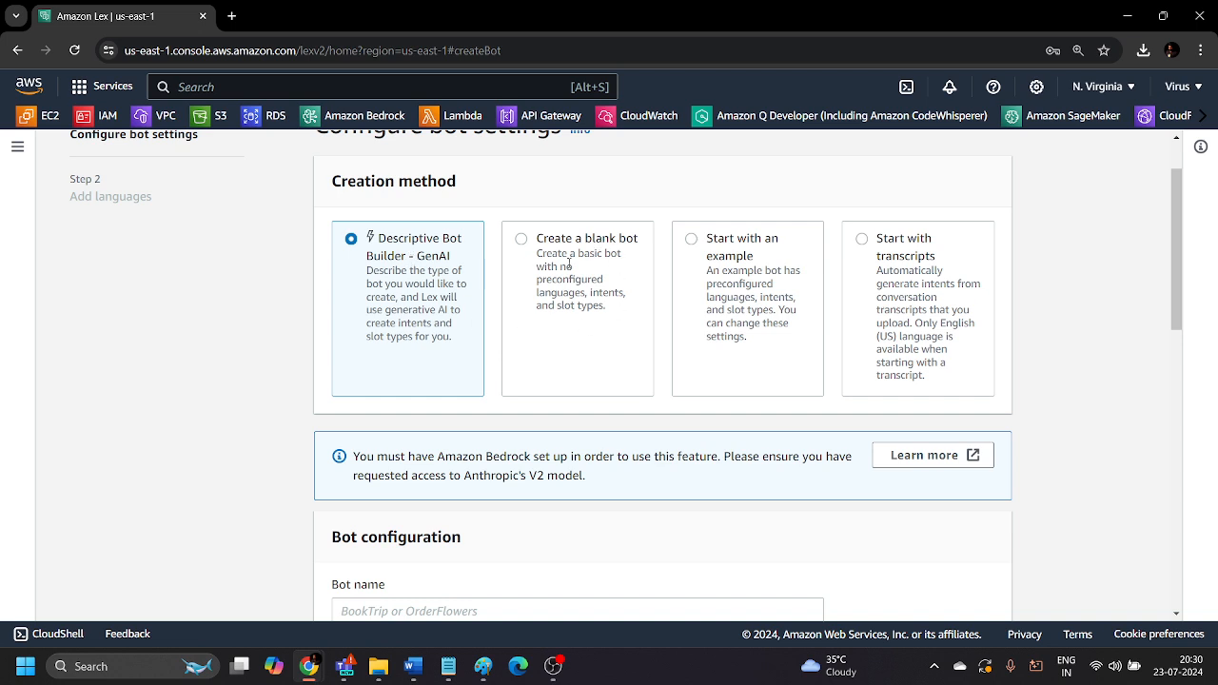
left_click_drag(537, 279, 549, 307)
left_click(601, 309)
left_click(616, 321)
scroll(615, 321, "down", 1)
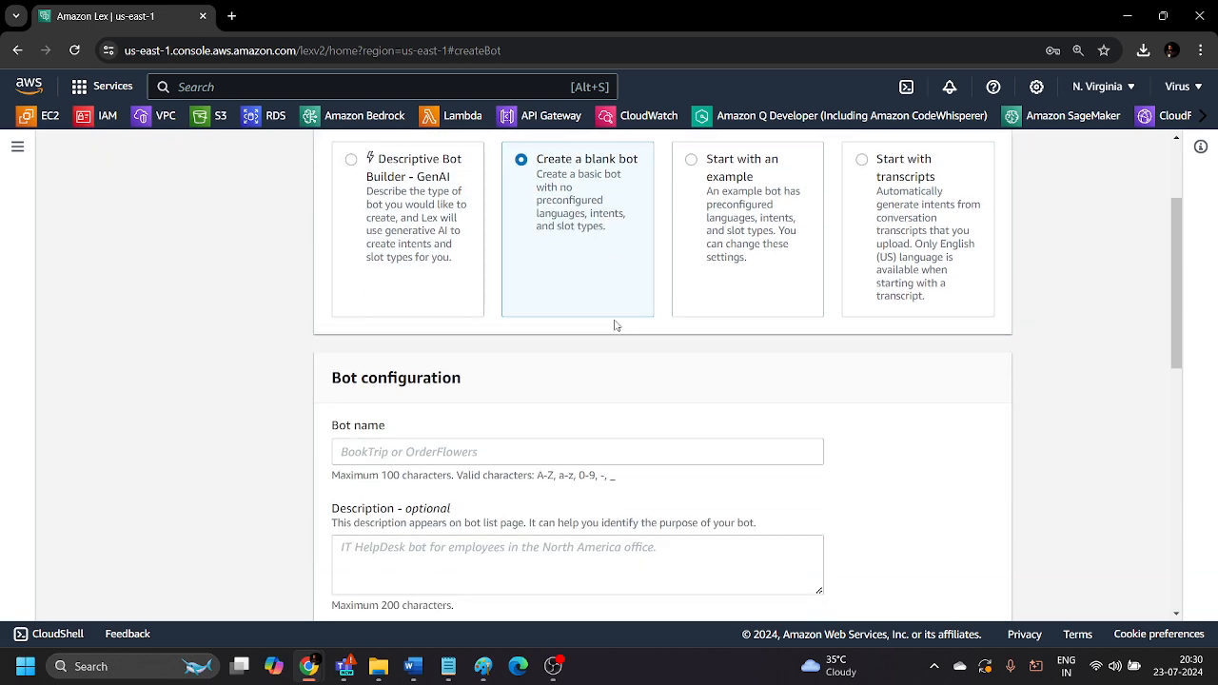
scroll(616, 326, "down", 8)
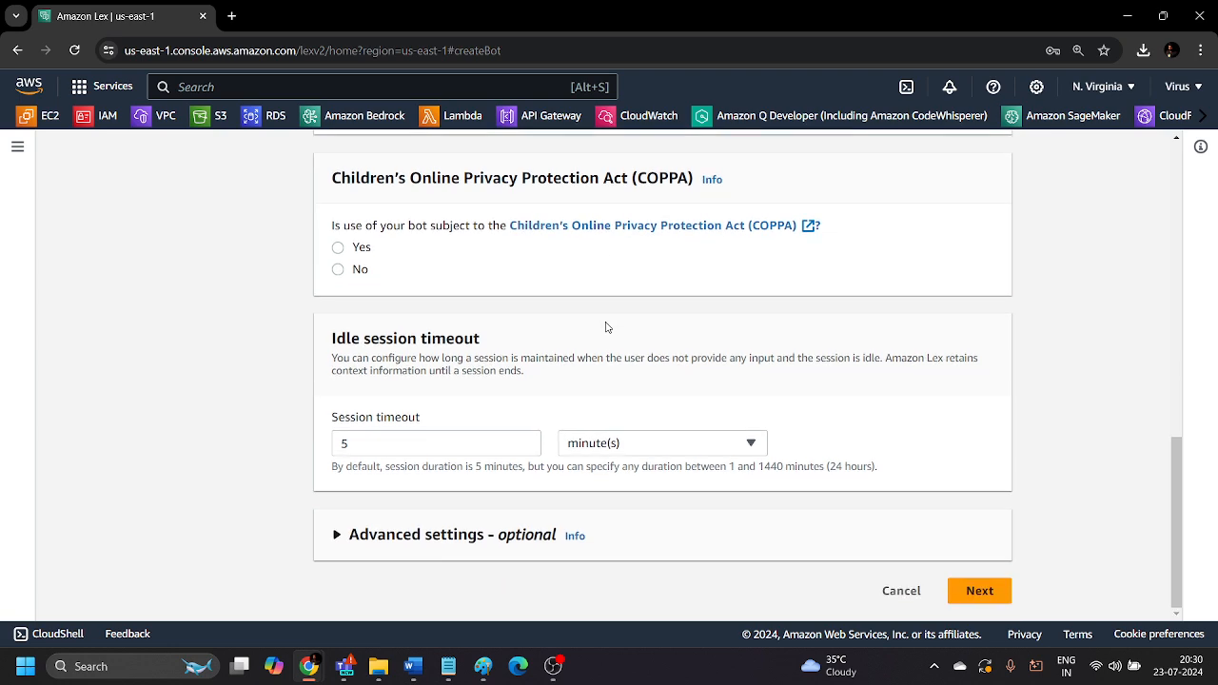
scroll(606, 328, "up", 9)
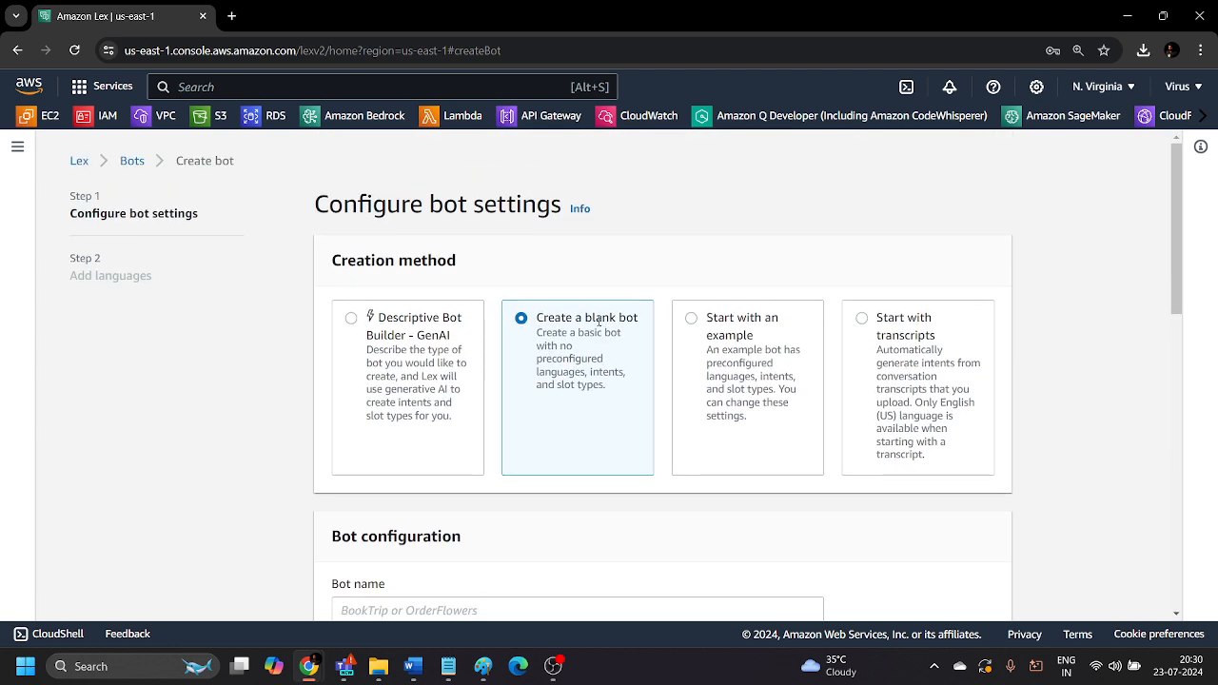
Switch the creation method to Start with an example and look through the BookTrip sample conversation.
left_click(742, 318)
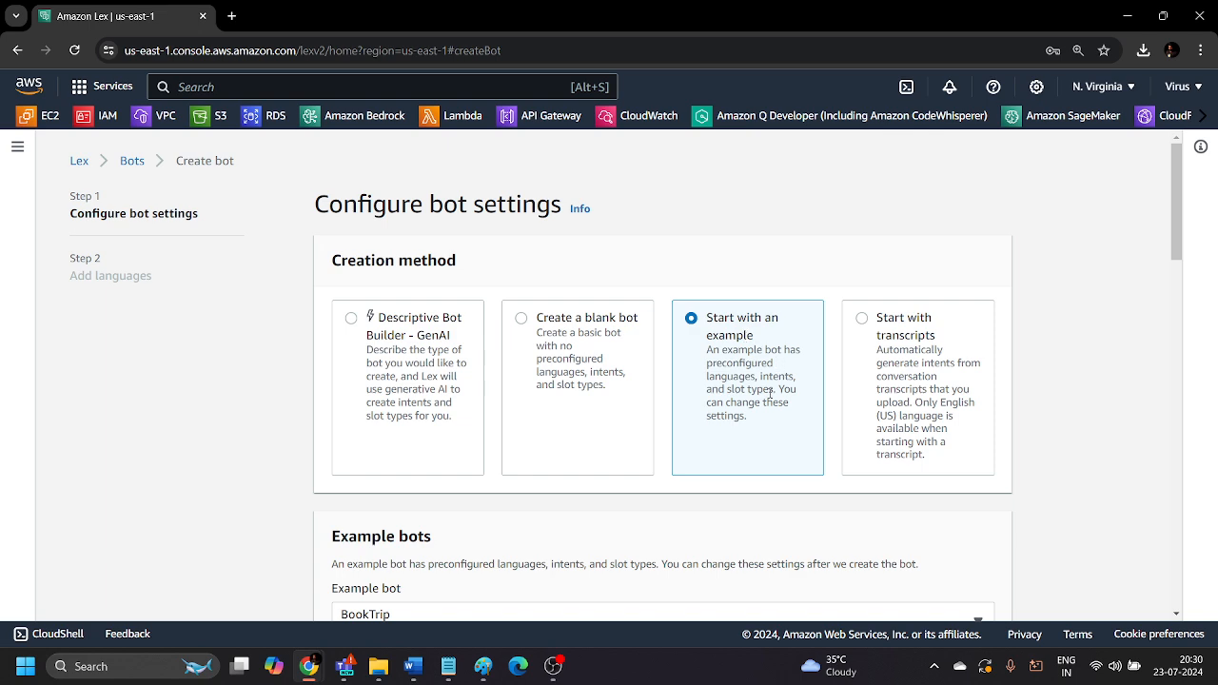
scroll(703, 435, "down", 4)
scroll(575, 276, "down", 4)
scroll(575, 276, "up", 5)
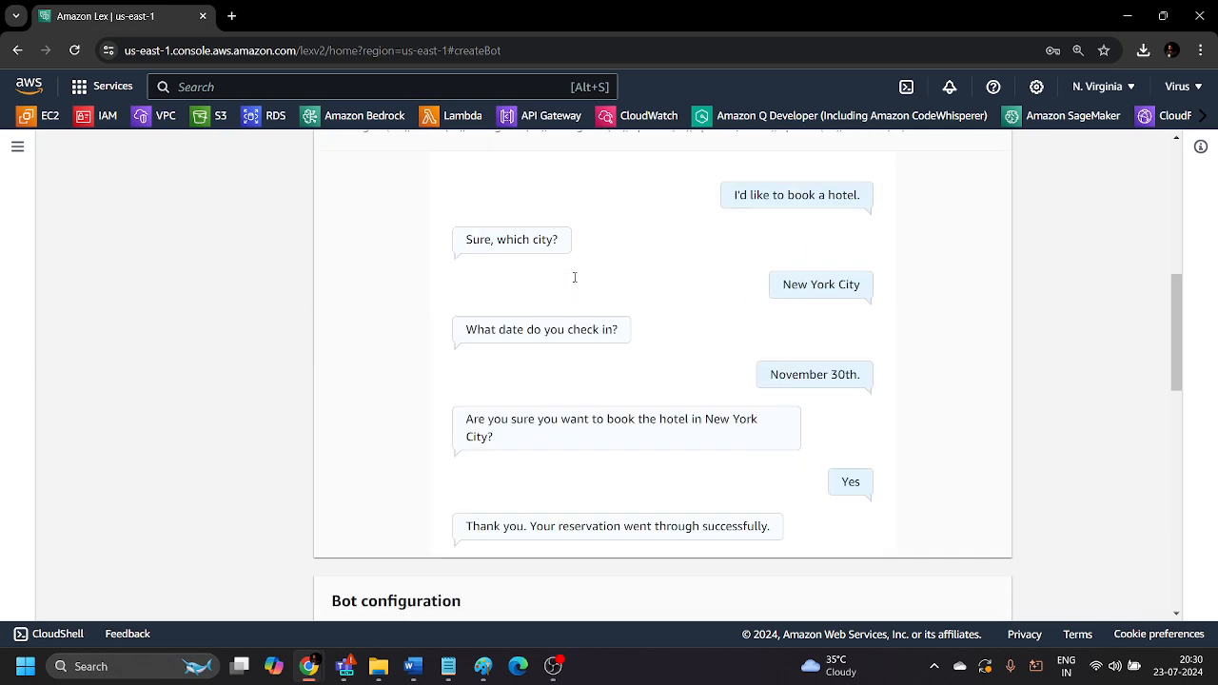
scroll(575, 276, "up", 4)
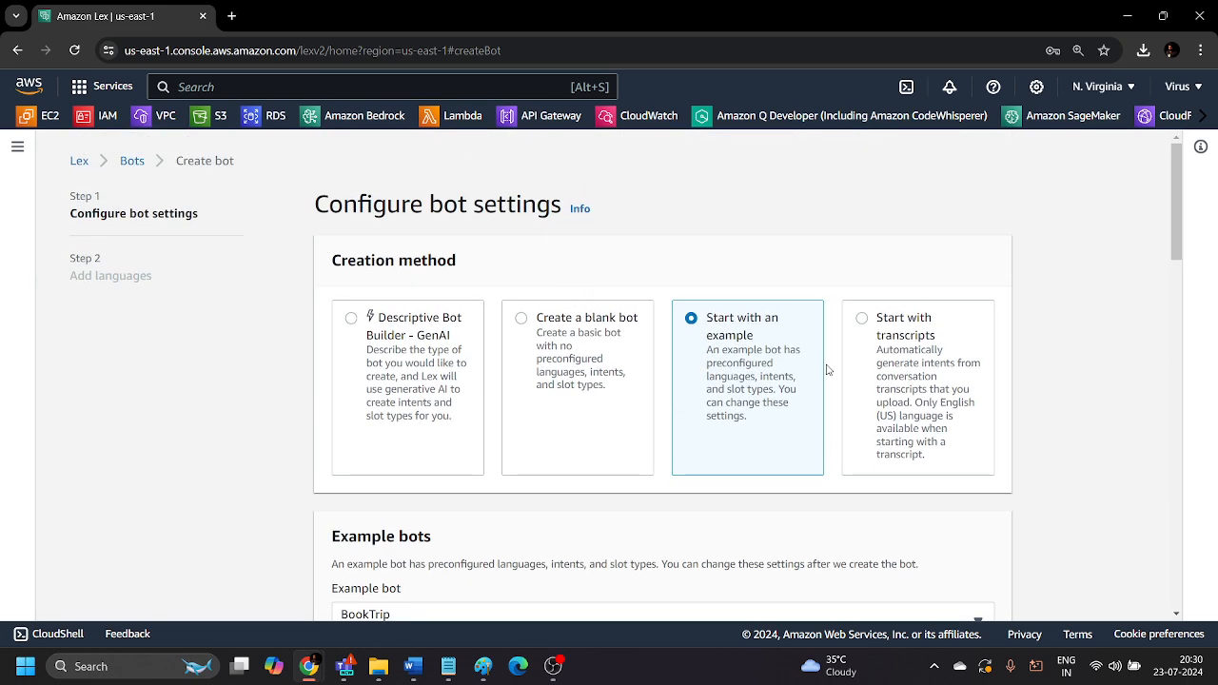
Switch the creation method to Start with transcripts and look through its bot settings.
left_click(882, 324)
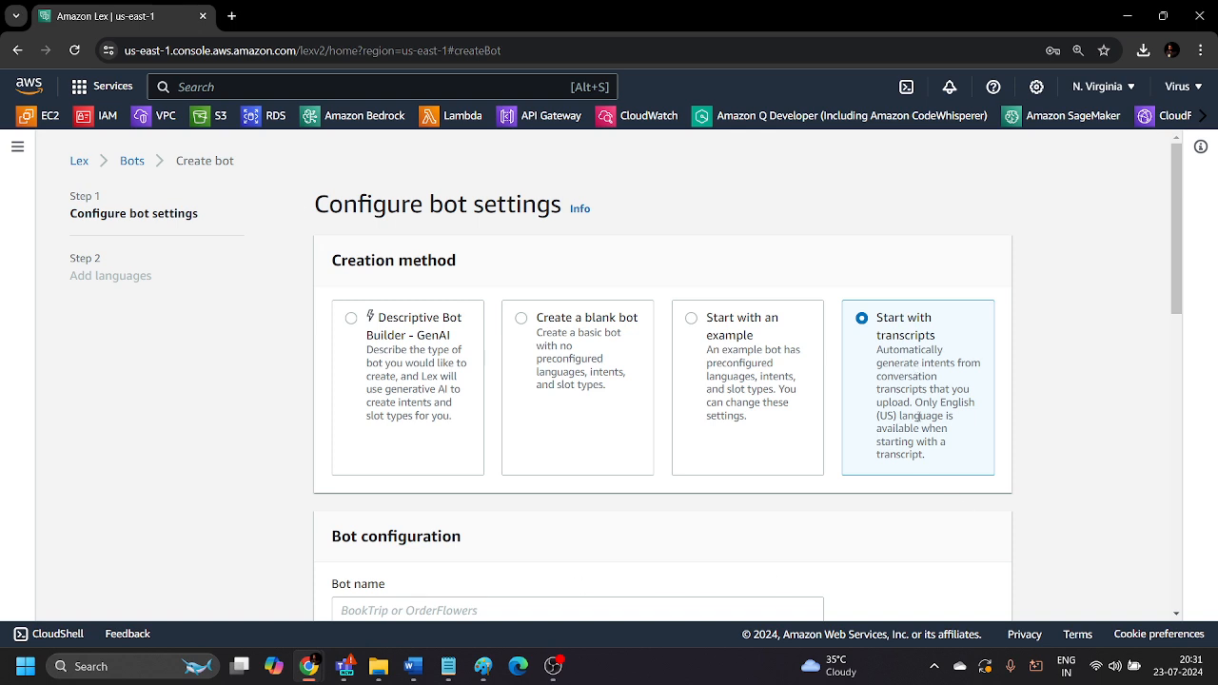
scroll(879, 486, "down", 5)
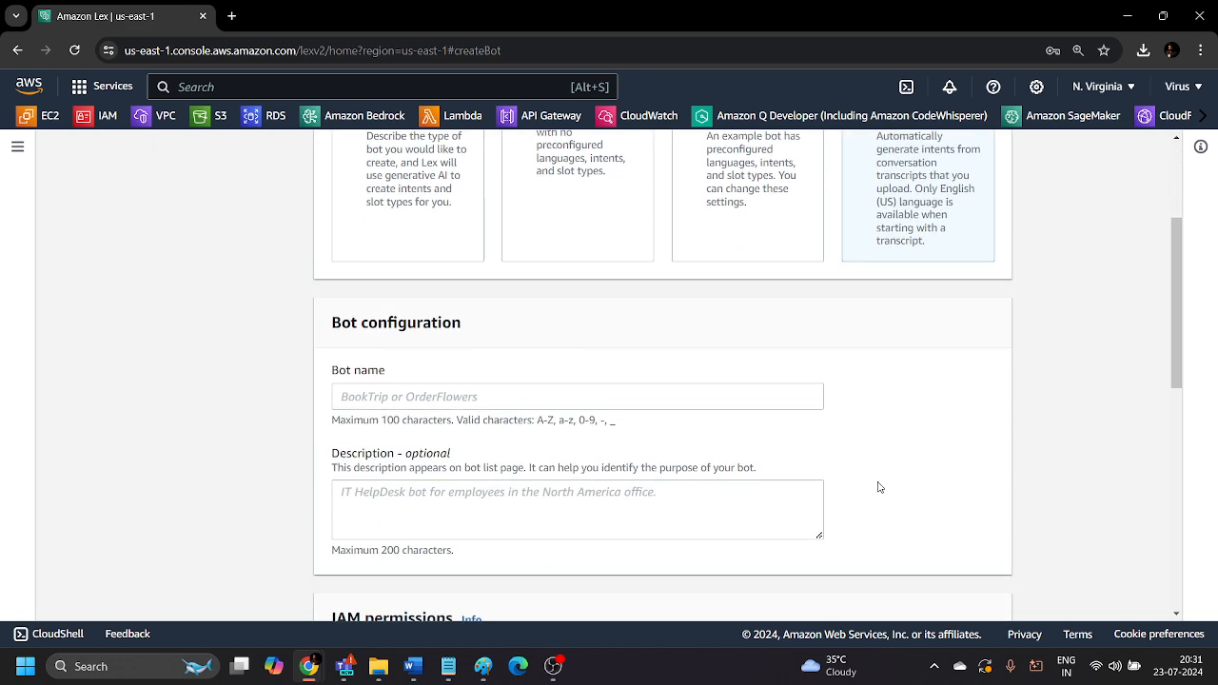
scroll(370, 397, "down", 3)
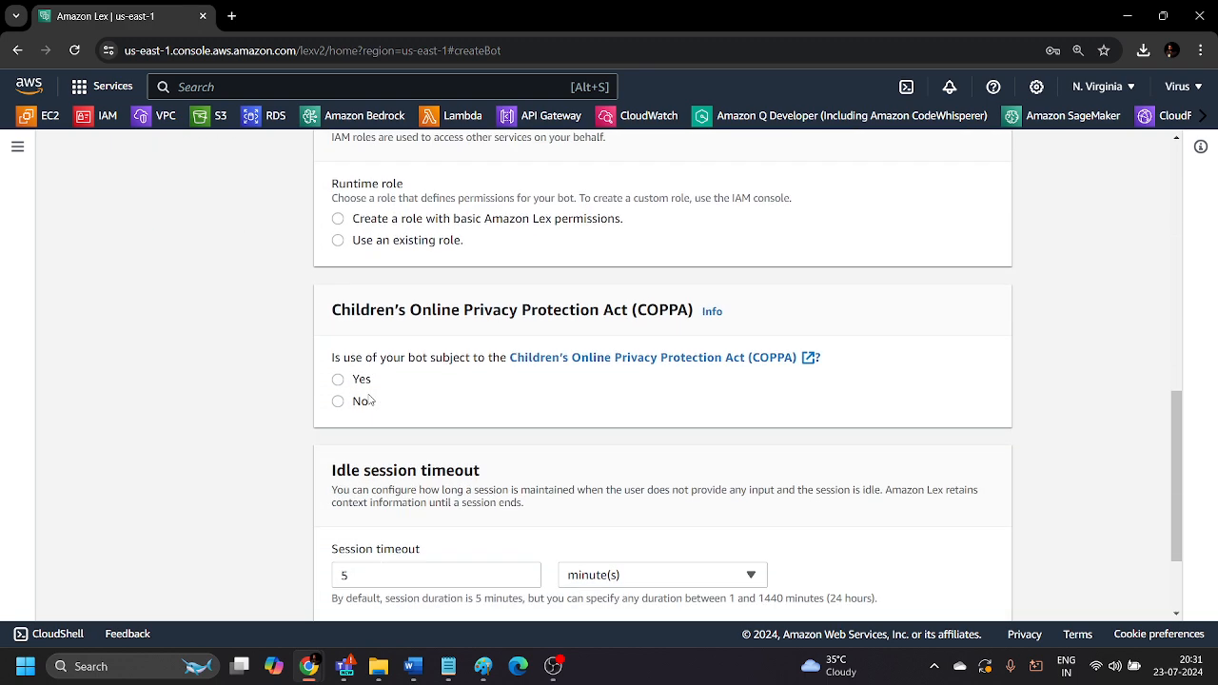
scroll(391, 403, "up", 8)
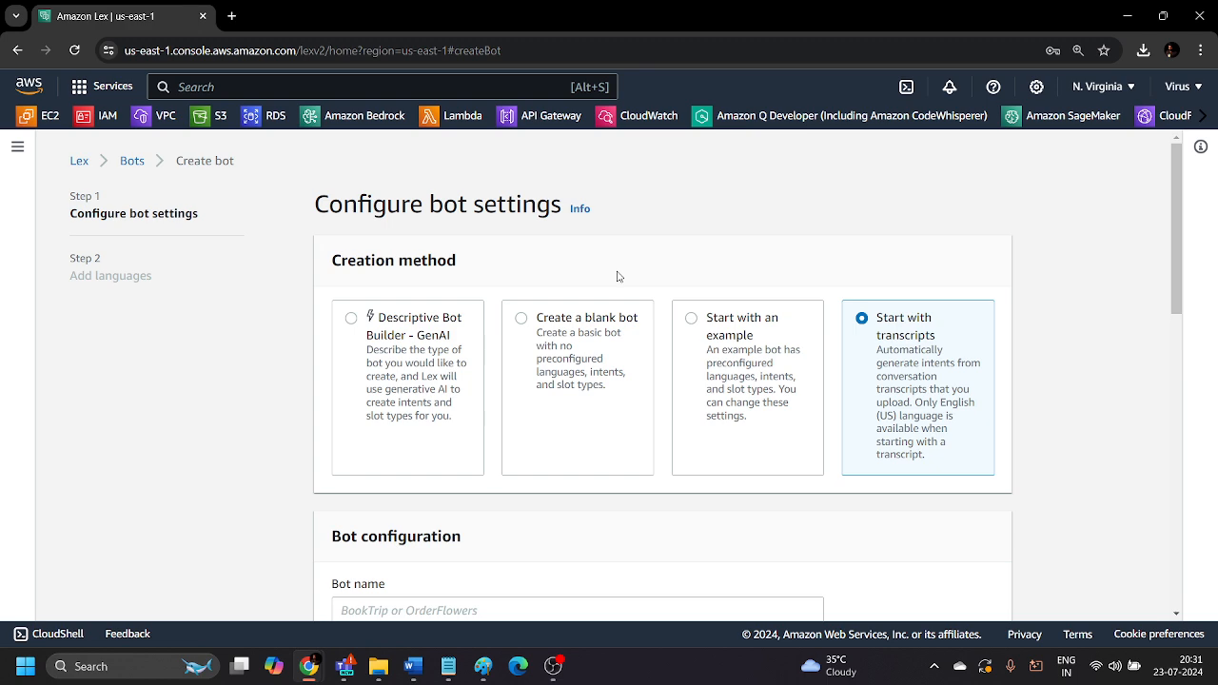
Choose Descriptive Bot Builder - GenAI as the creation method and read its Amazon Bedrock model access requirement.
left_click(355, 322)
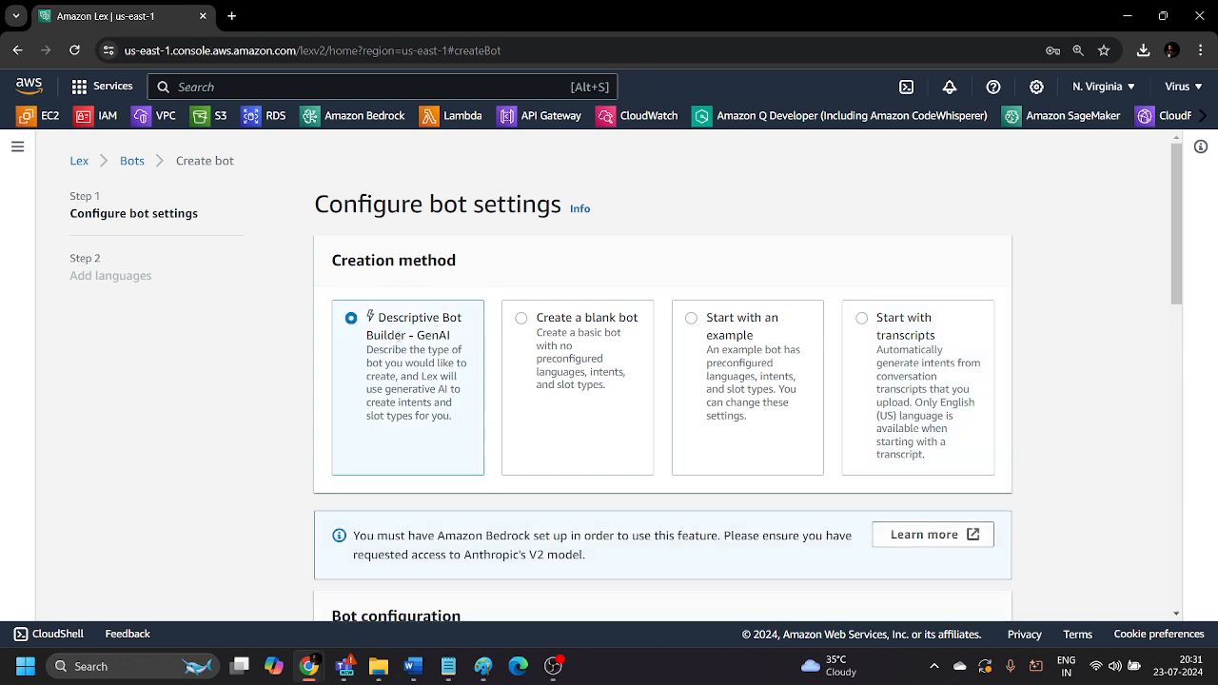
scroll(370, 317, "down", 3)
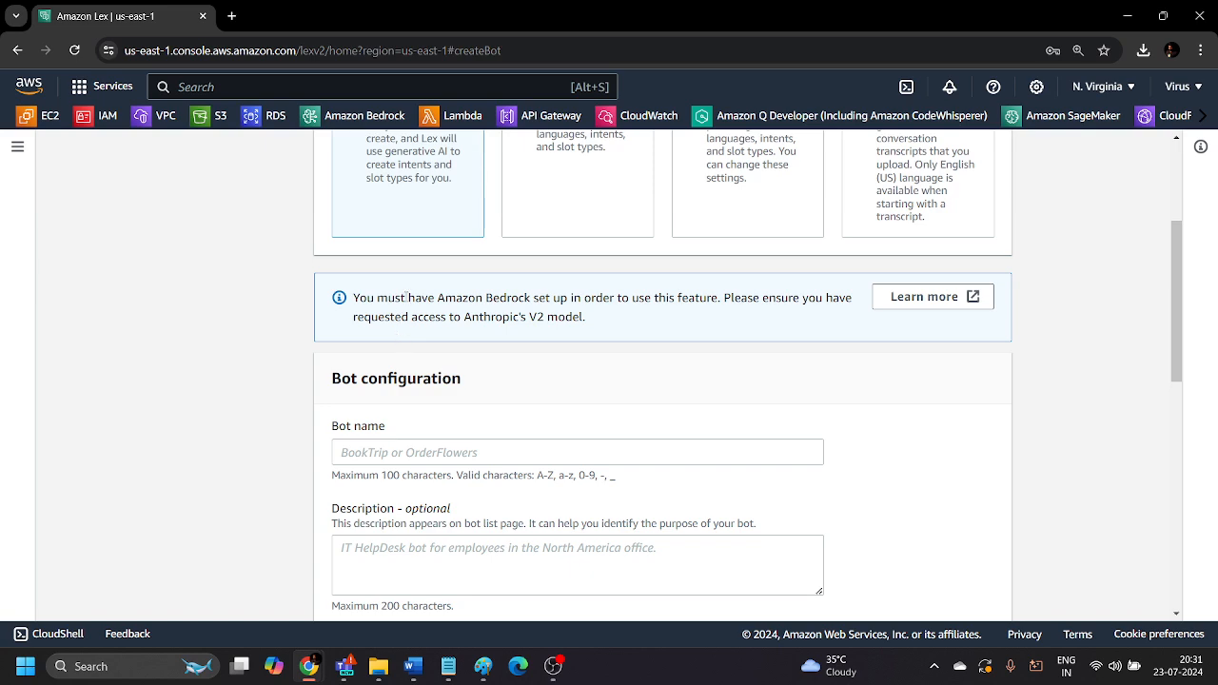
scroll(370, 246, "up", 2)
scroll(372, 257, "down", 2)
left_click_drag(467, 319, 590, 331)
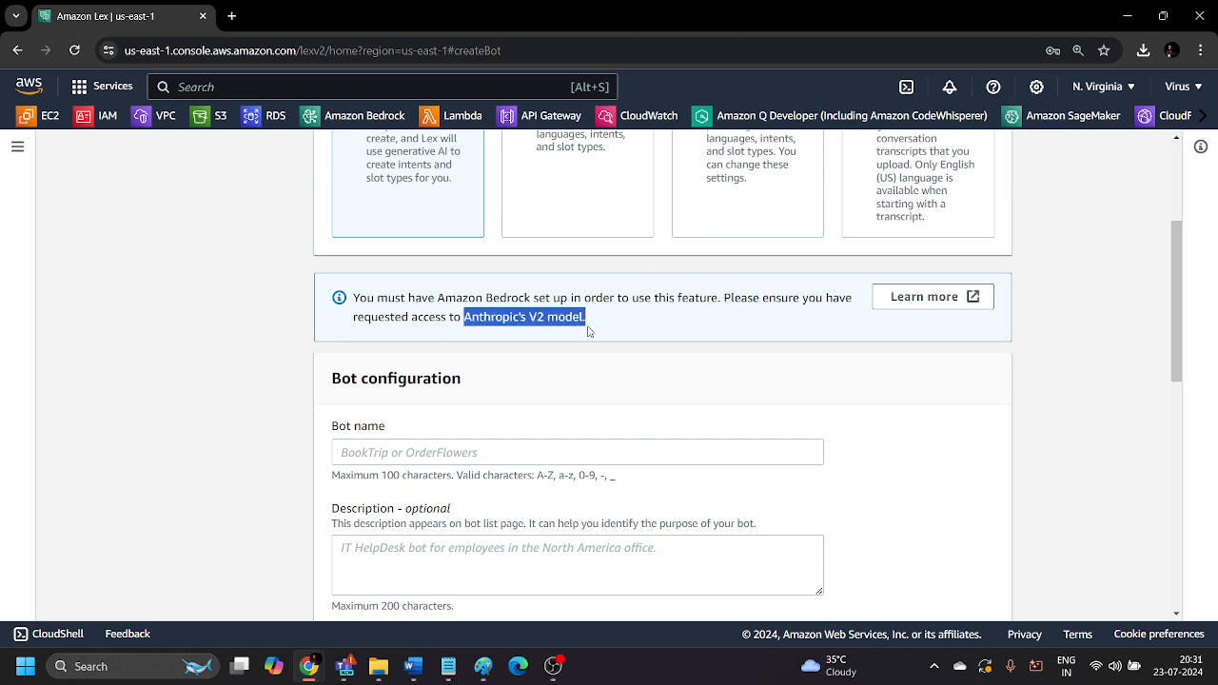
left_click(588, 325)
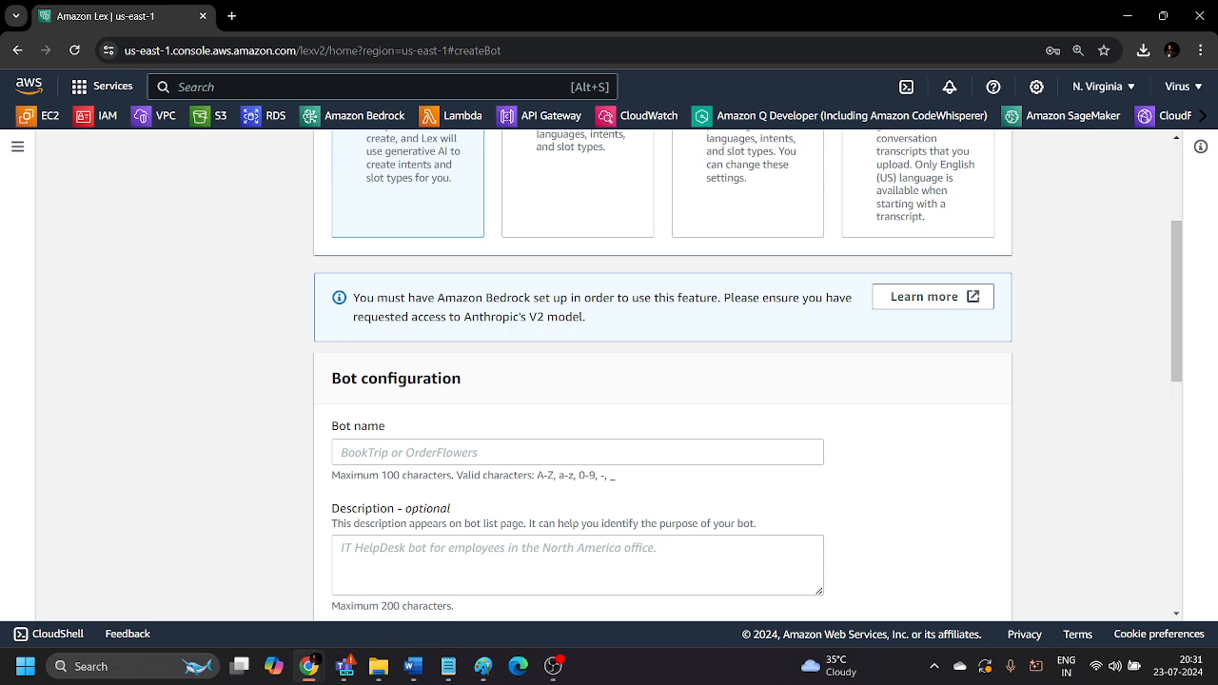
Name the bot Travelbookingbot in the bot configuration.
scroll(401, 426, "down", 2)
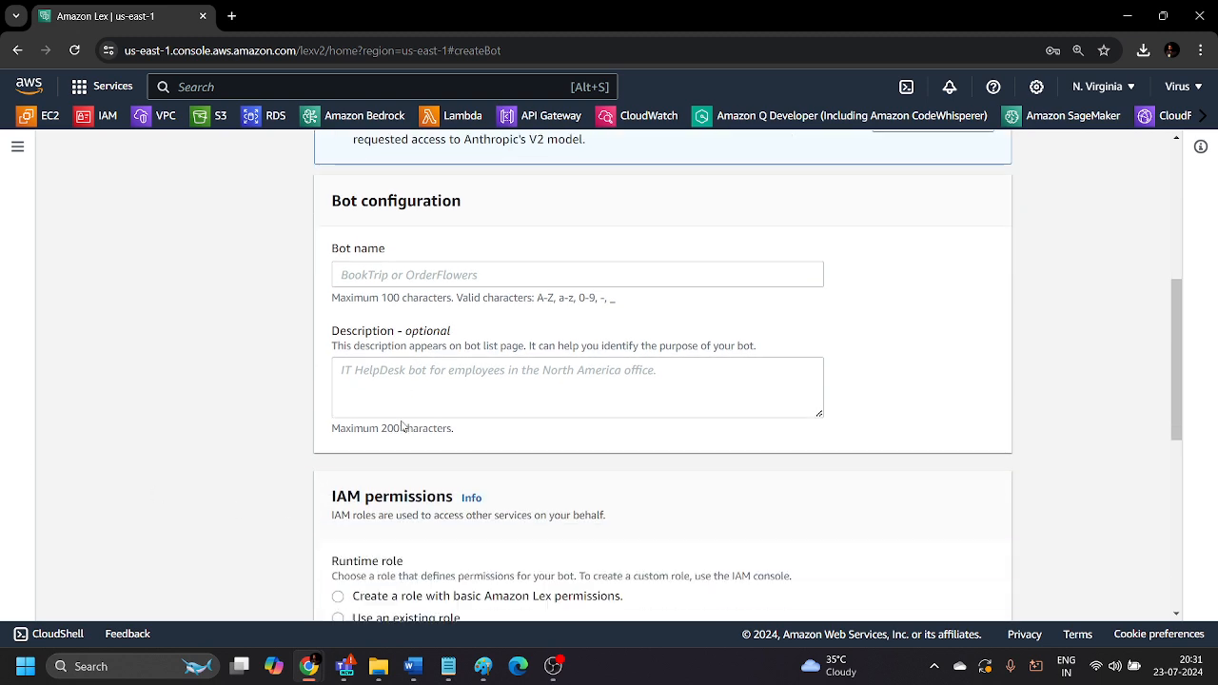
left_click(405, 216)
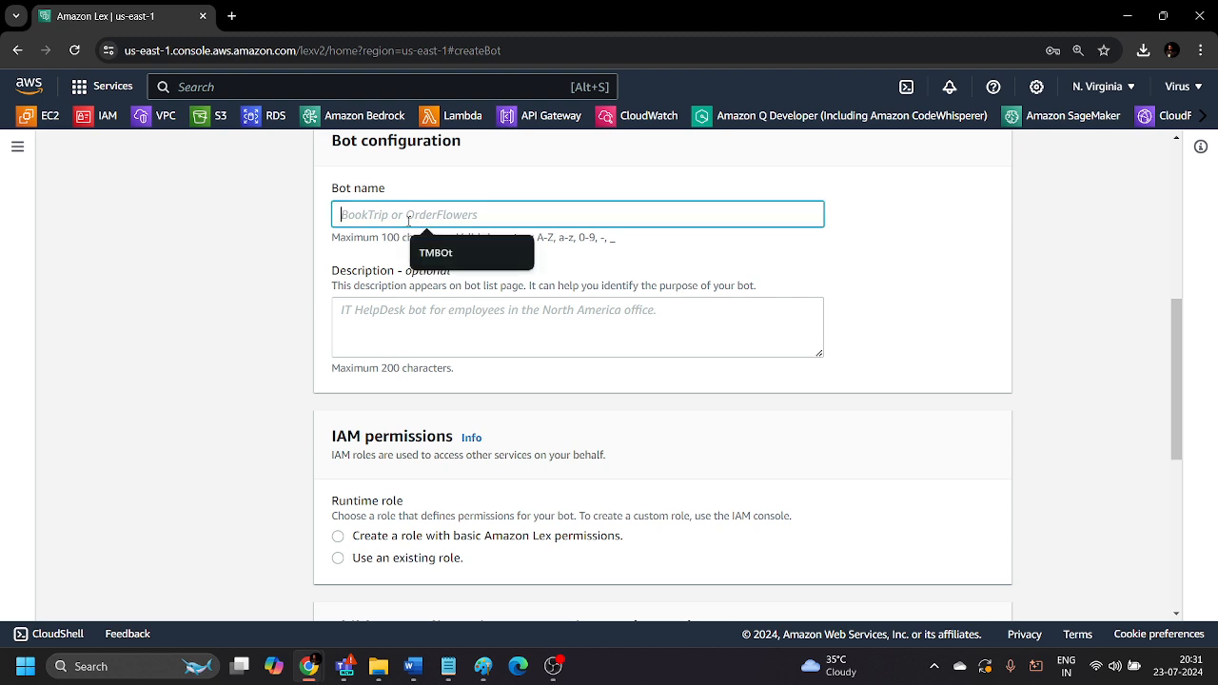
type("Trae")
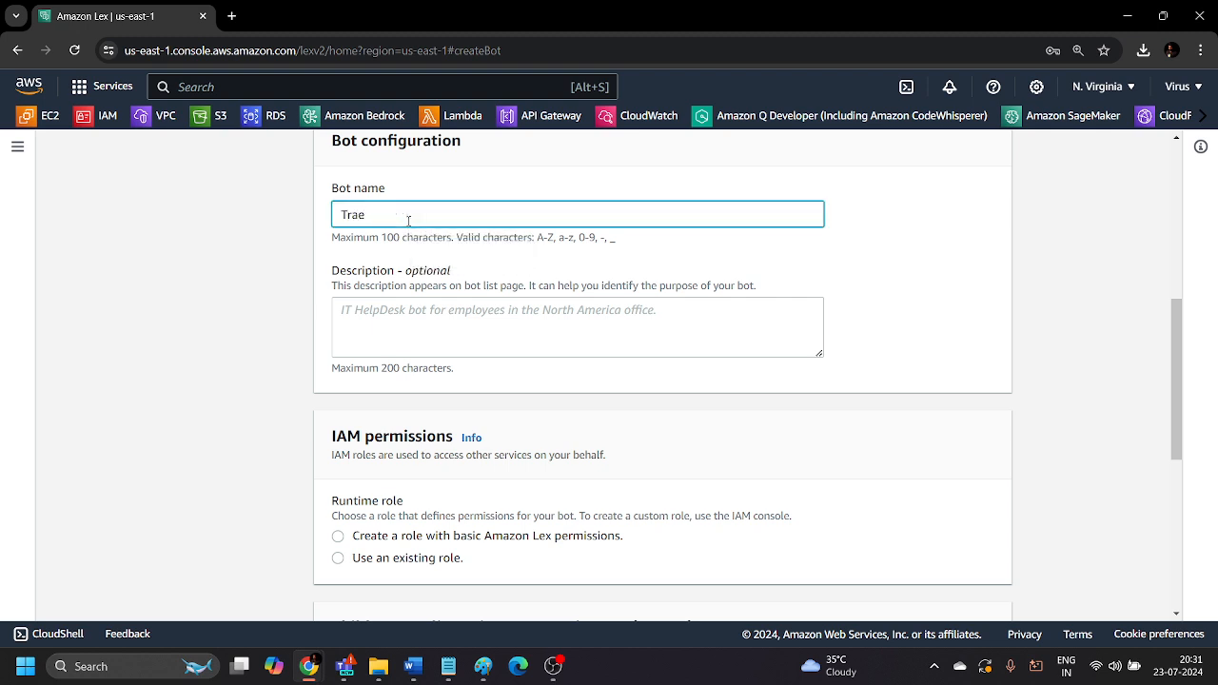
key("BackSpace")
type("velbooking")
left_click(478, 241)
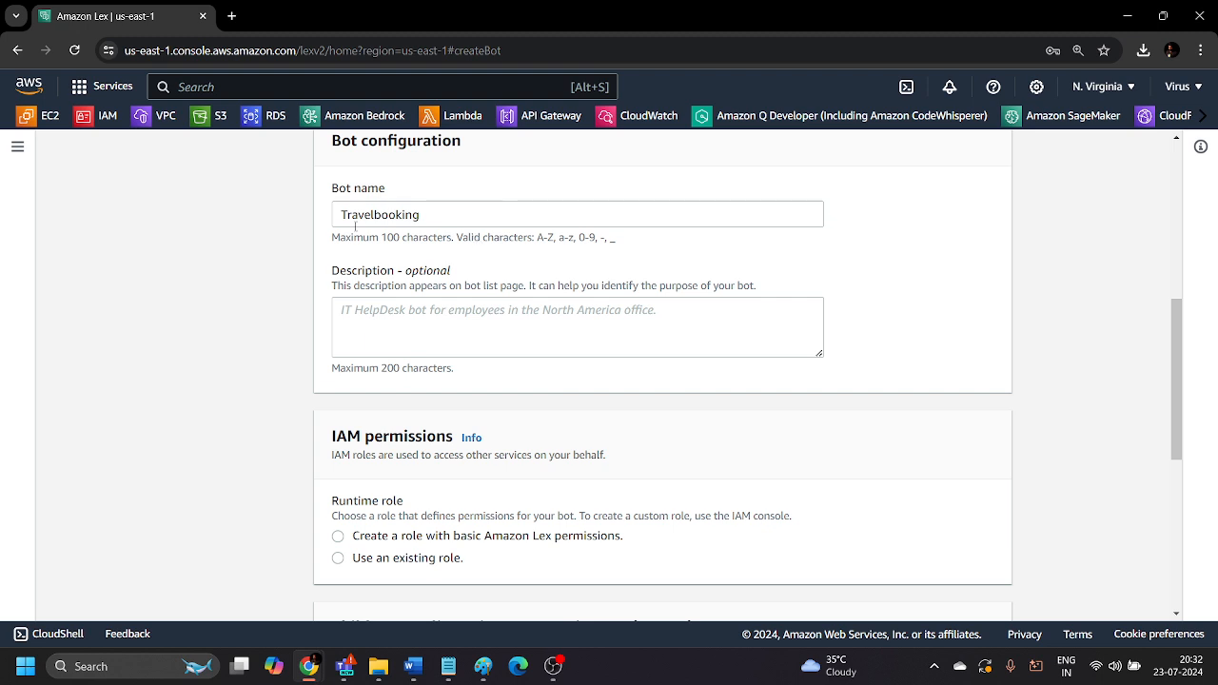
left_click(426, 216)
type("bot")
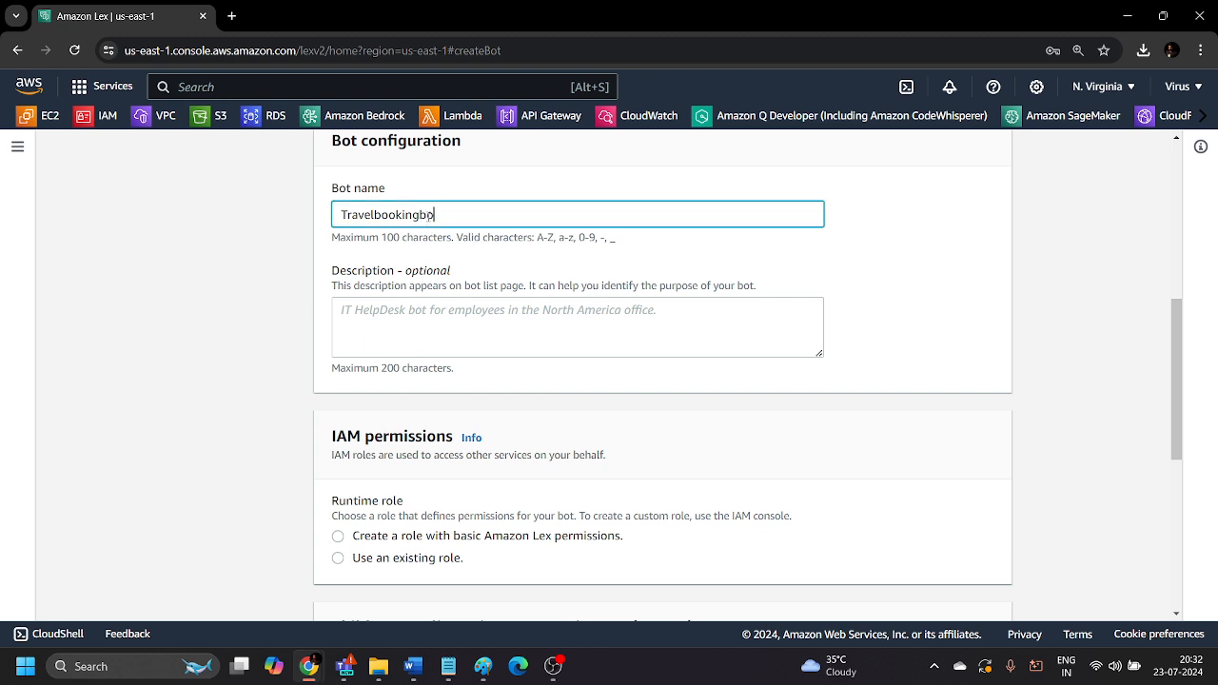
left_click(478, 253)
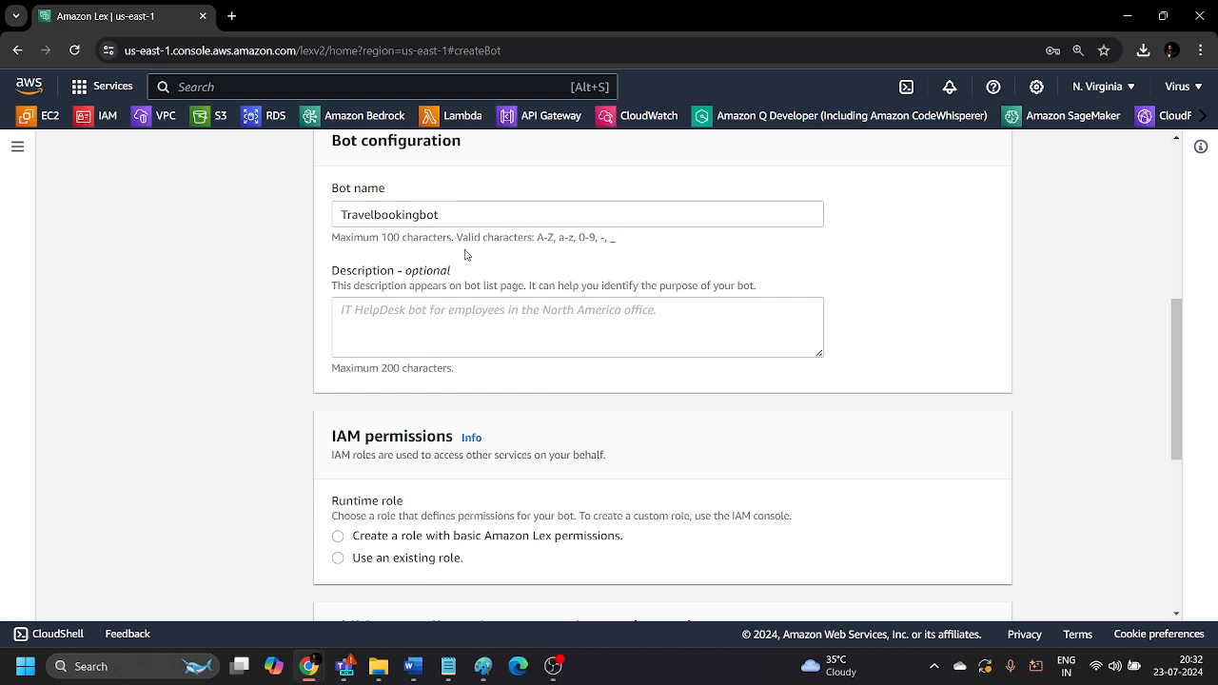
Examine the bot's IAM permissions section and the runtime role description.
scroll(336, 371, "down", 2)
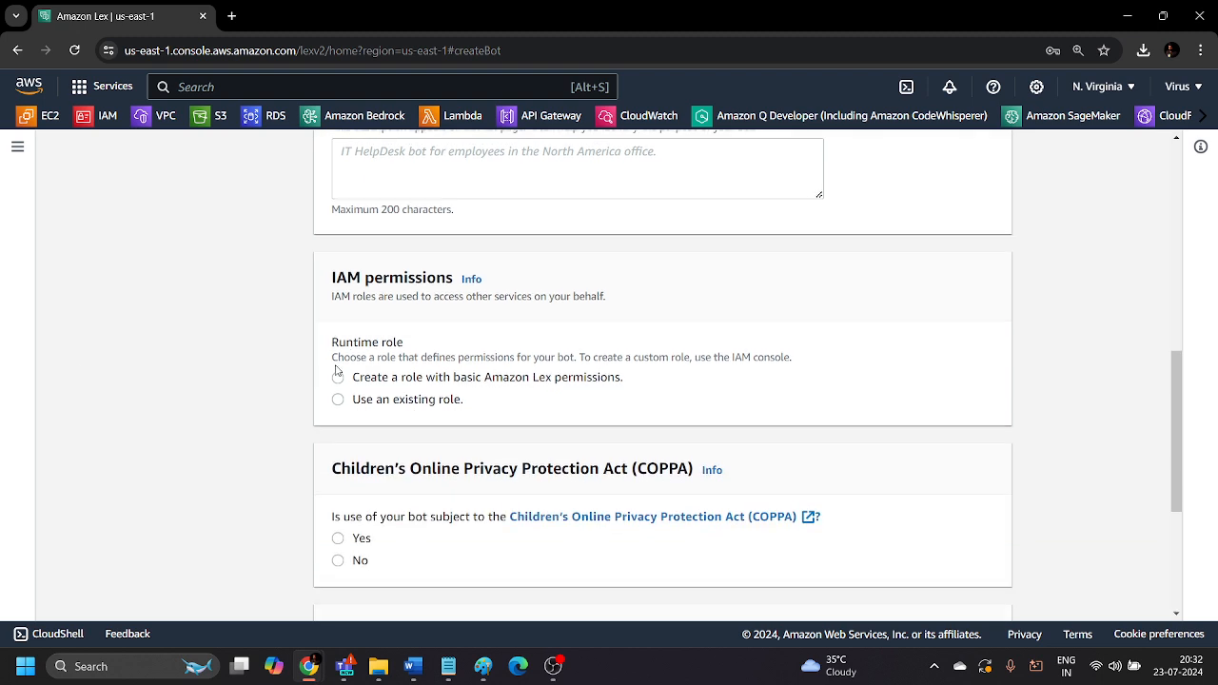
left_click_drag(362, 274, 333, 277)
left_click(390, 297)
left_click_drag(331, 297, 377, 297)
left_click(385, 309)
left_click_drag(407, 341, 331, 343)
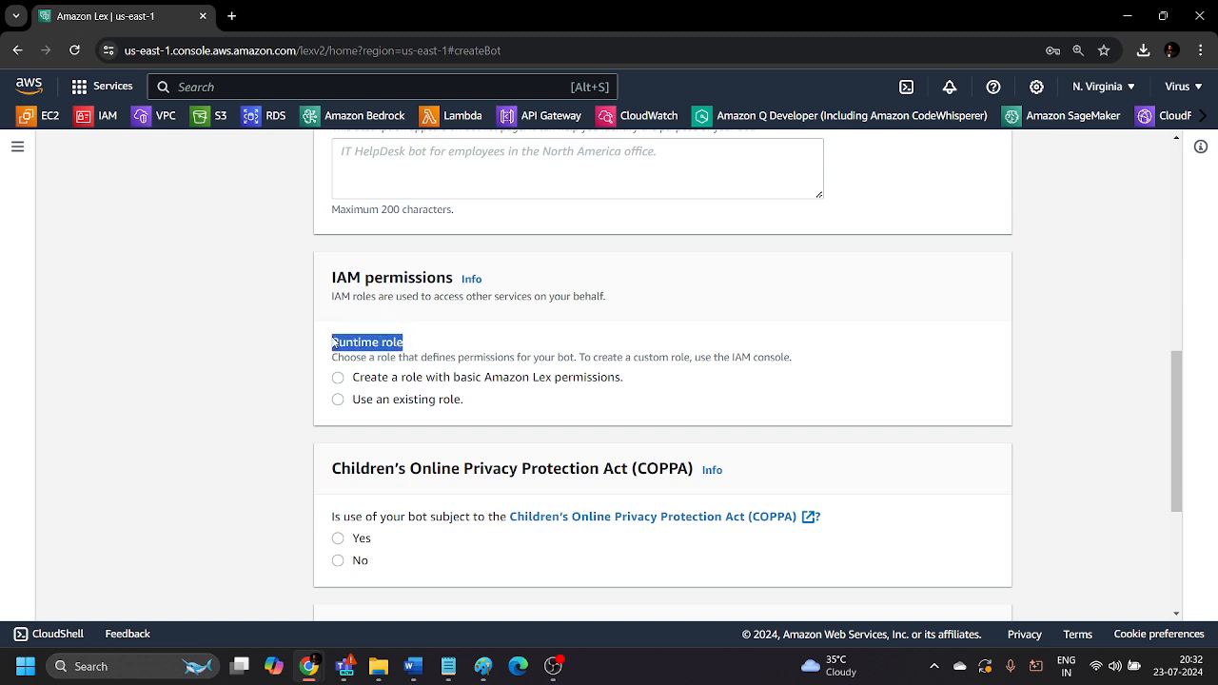
left_click(438, 328)
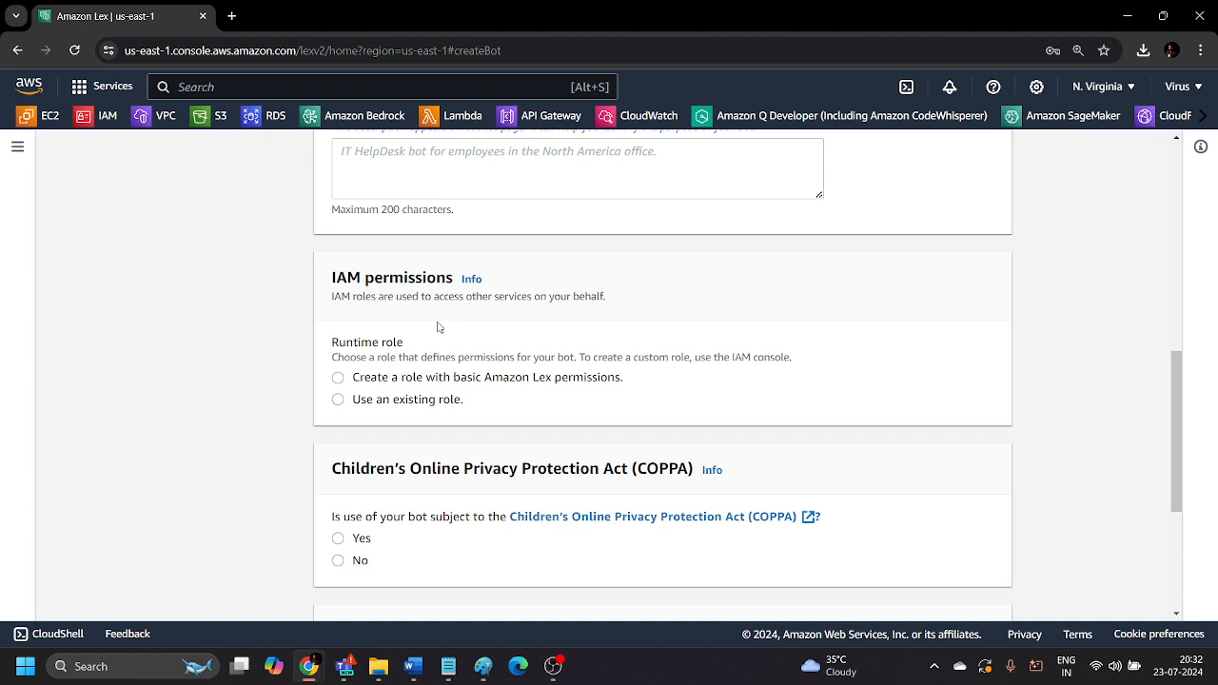
Set the bot's runtime role to create a role with basic Amazon Lex permissions and read the new role's CloudWatch Logs note.
left_click(337, 378)
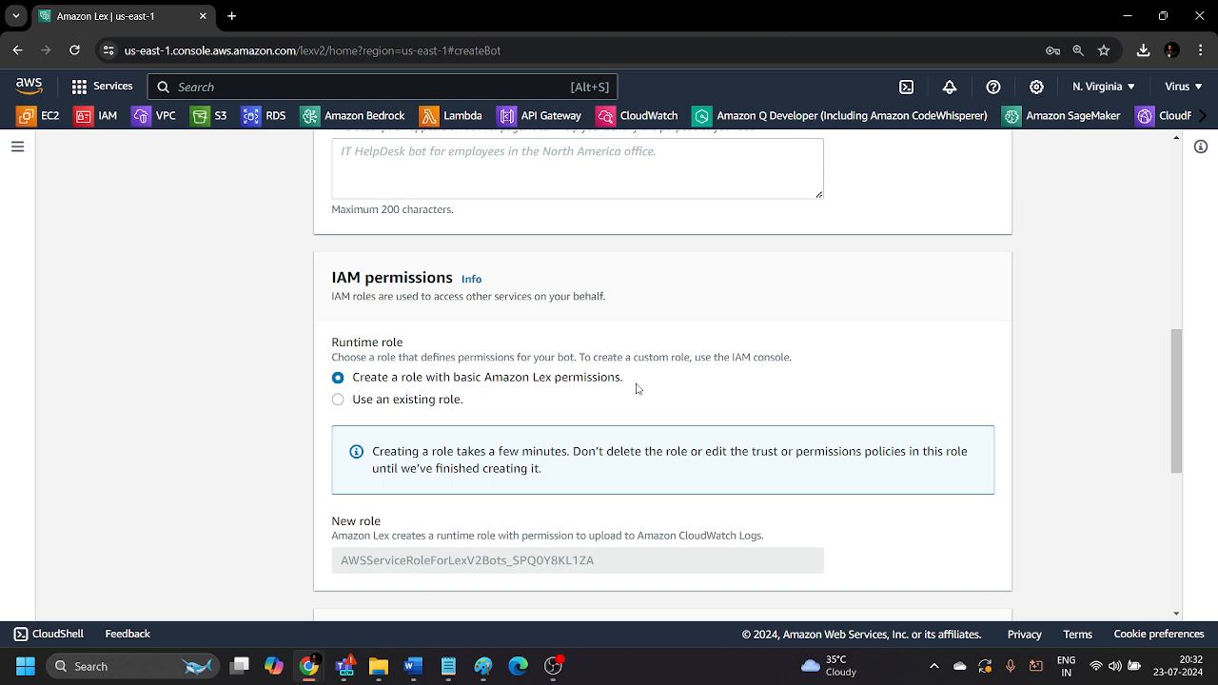
scroll(760, 416, "down", 3)
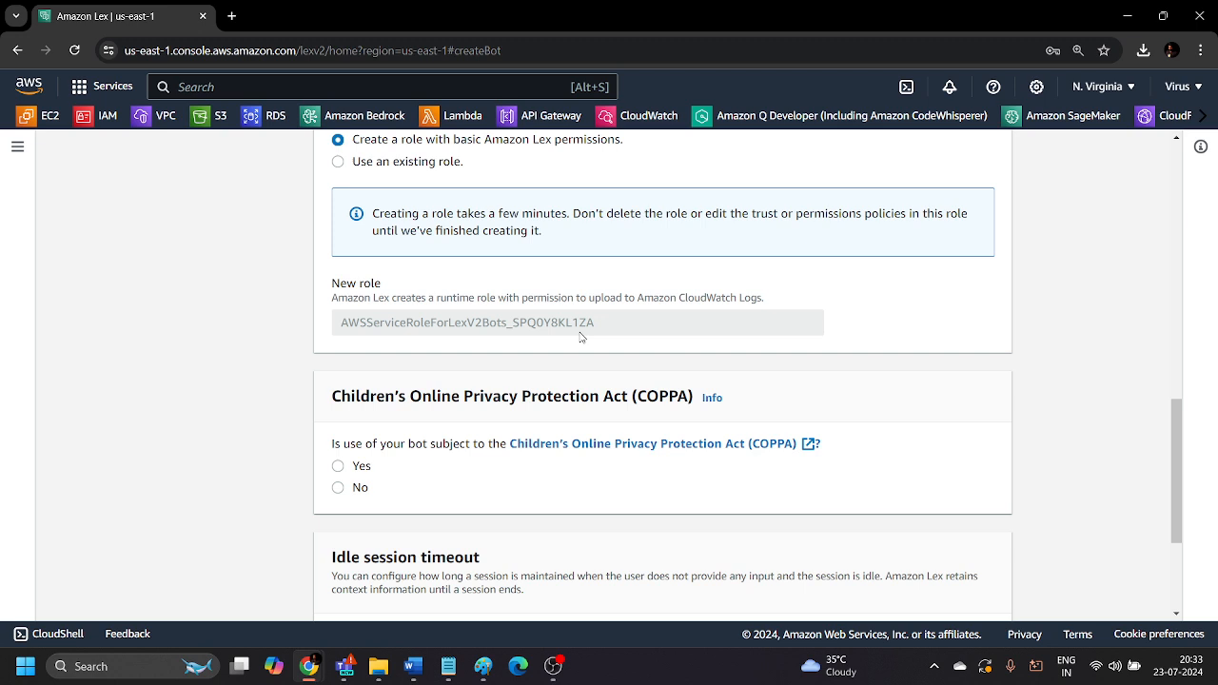
scroll(643, 327, "up", 1)
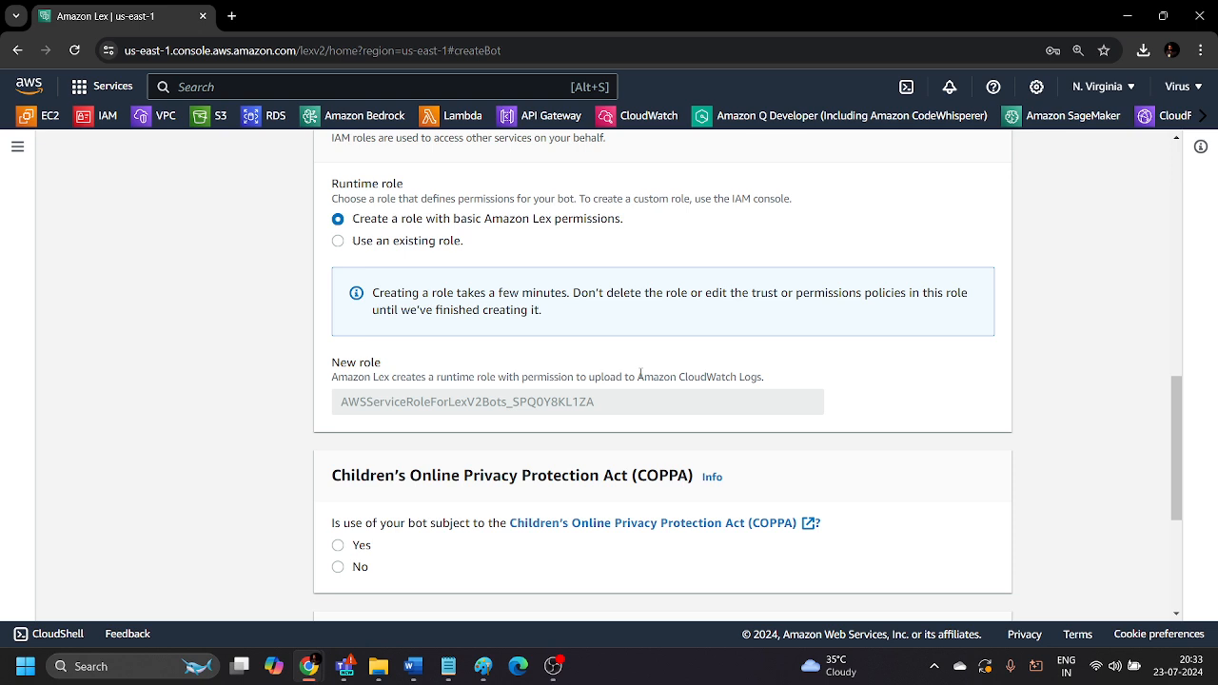
left_click_drag(639, 375, 778, 387)
left_click(795, 379)
Declare that the bot is not subject to COPPA and proceed to the language setup, keeping the 5-minute session timeout.
scroll(795, 380, "down", 5)
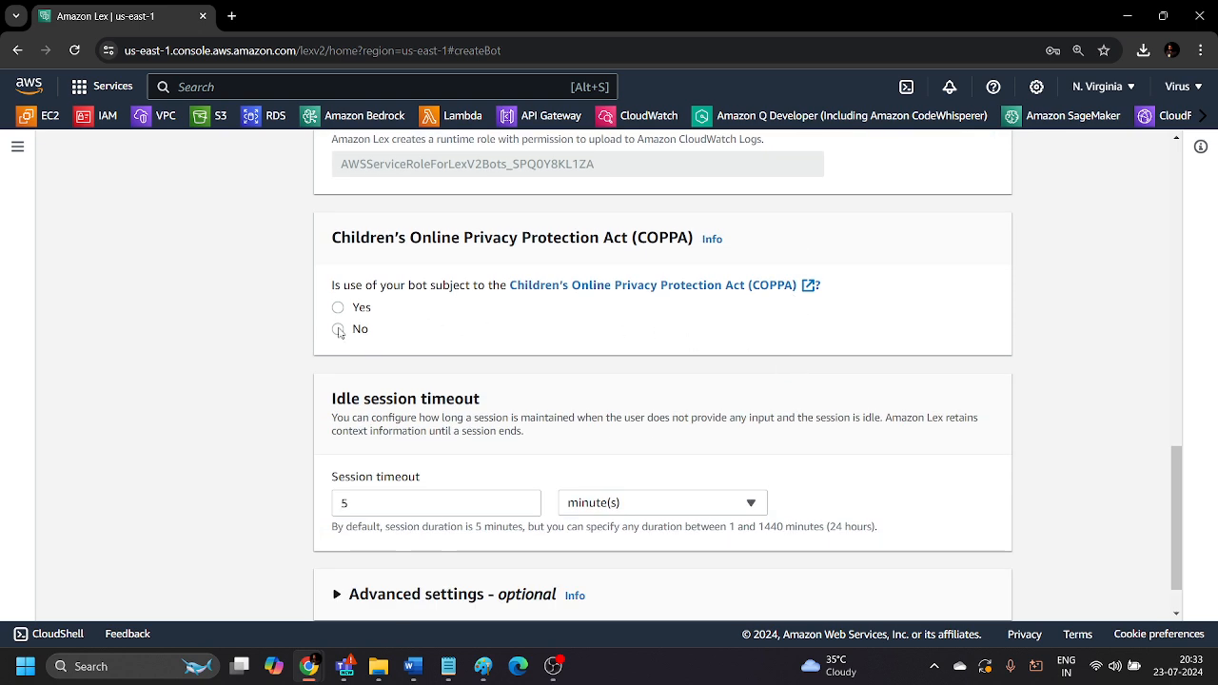
left_click(338, 329)
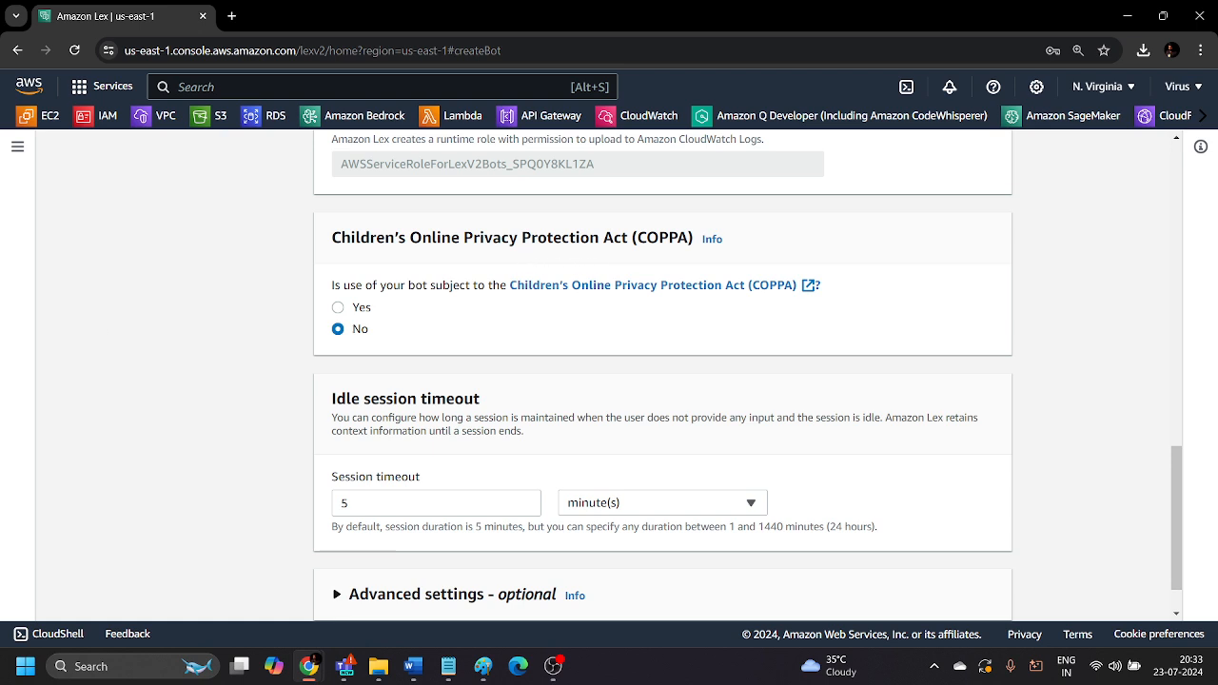
scroll(310, 431, "down", 2)
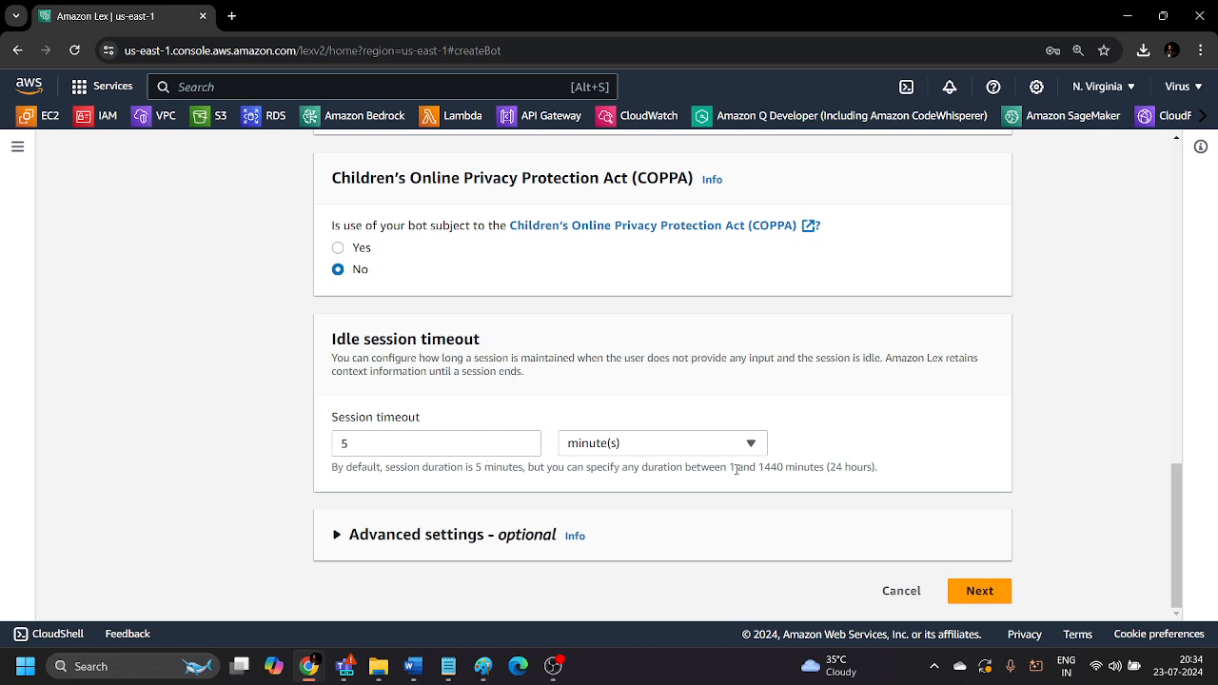
left_click_drag(735, 467, 832, 469)
left_click(903, 473)
left_click(976, 586)
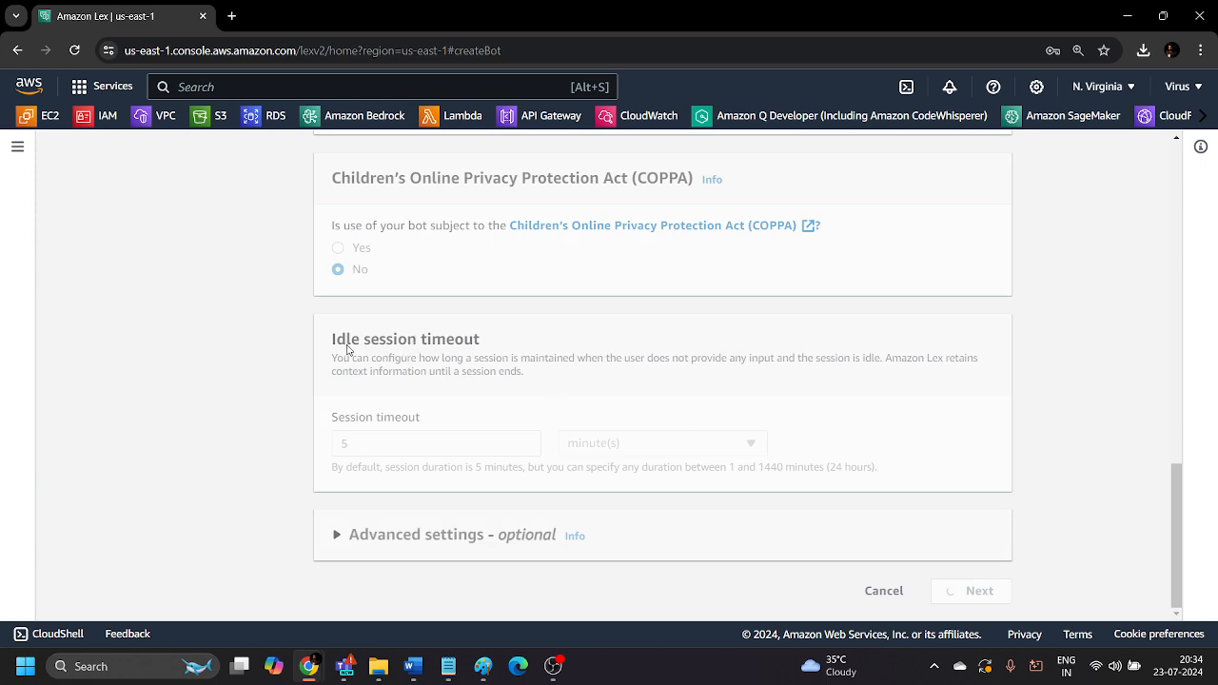
Look through the languages available for the bot, leaving English (US) selected.
scroll(268, 344, "up", 10)
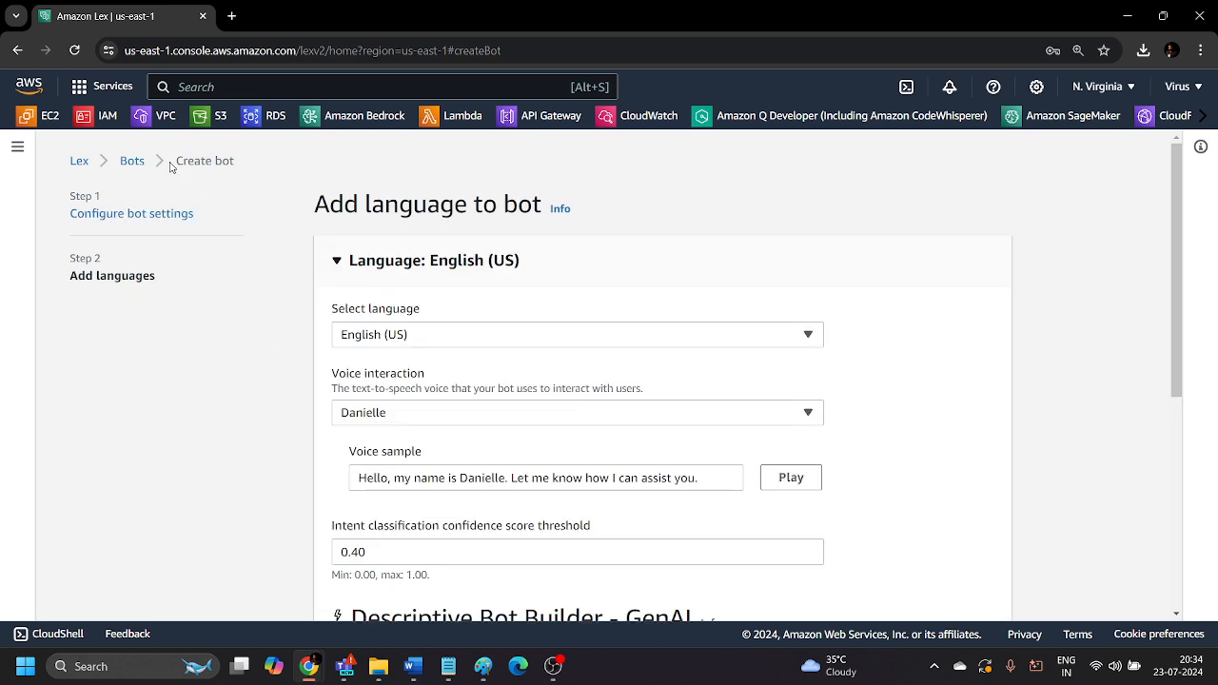
left_click(408, 334)
scroll(425, 458, "down", 5)
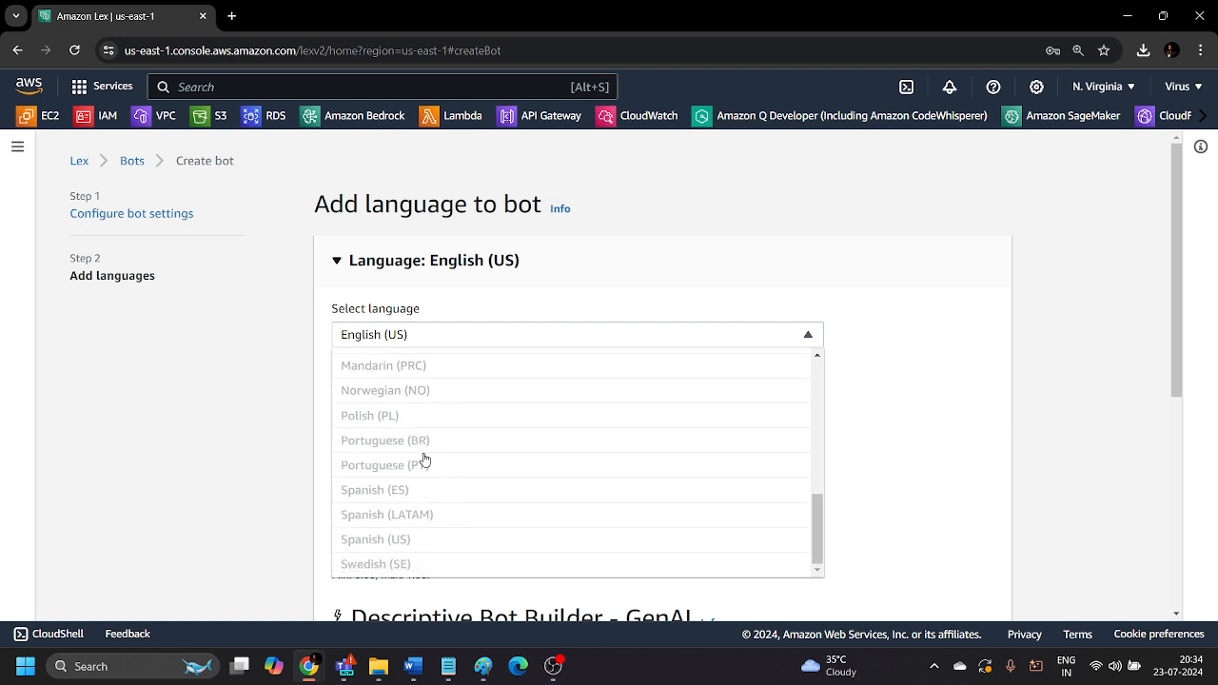
scroll(425, 458, "up", 5)
scroll(424, 458, "down", 3)
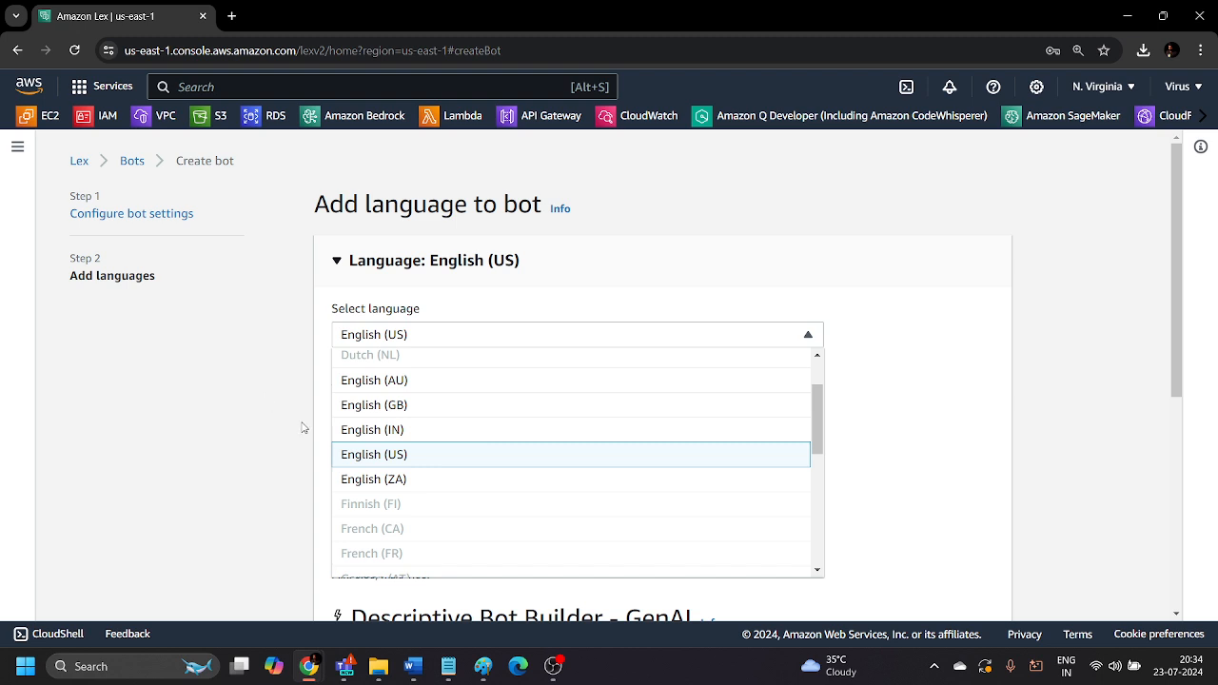
left_click(255, 425)
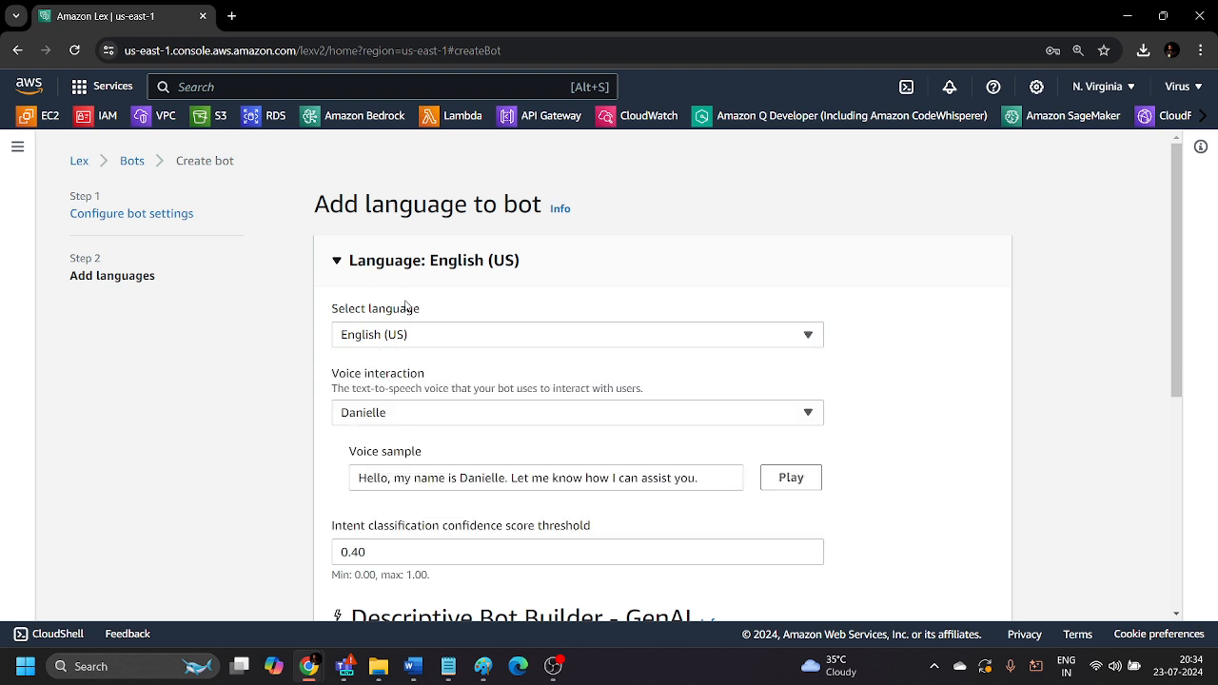
Set the bot's voice interaction to "None. This is only a text based application".
scroll(409, 306, "down", 2)
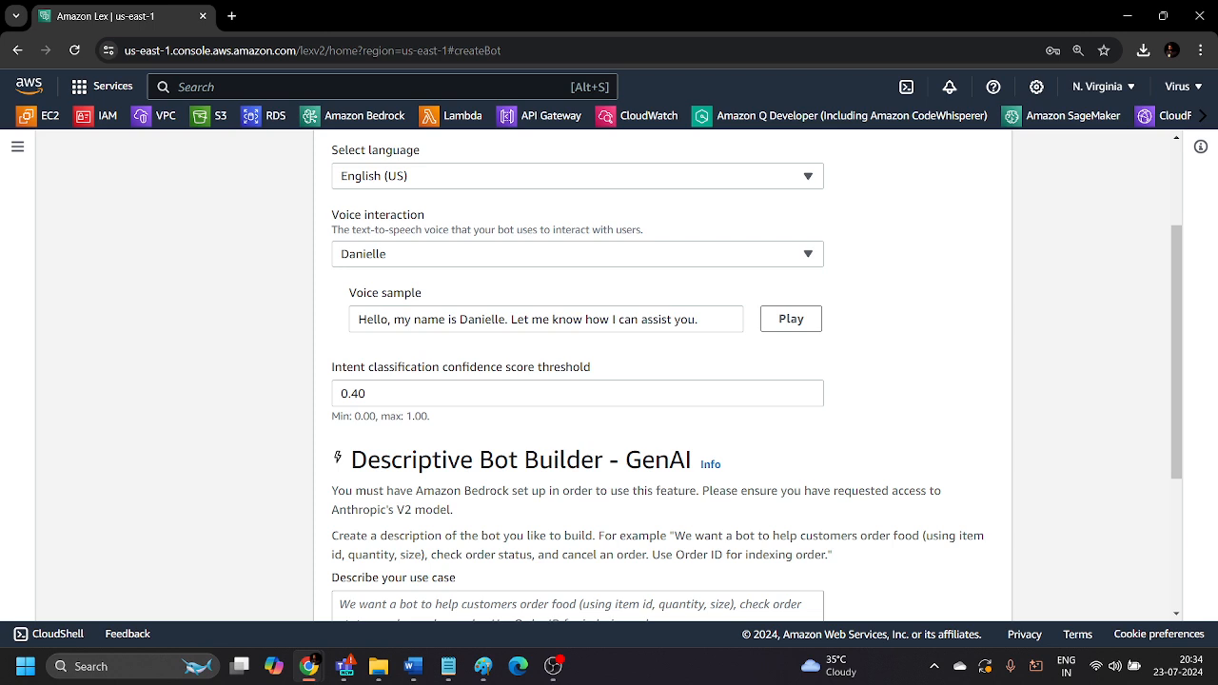
left_click(395, 252)
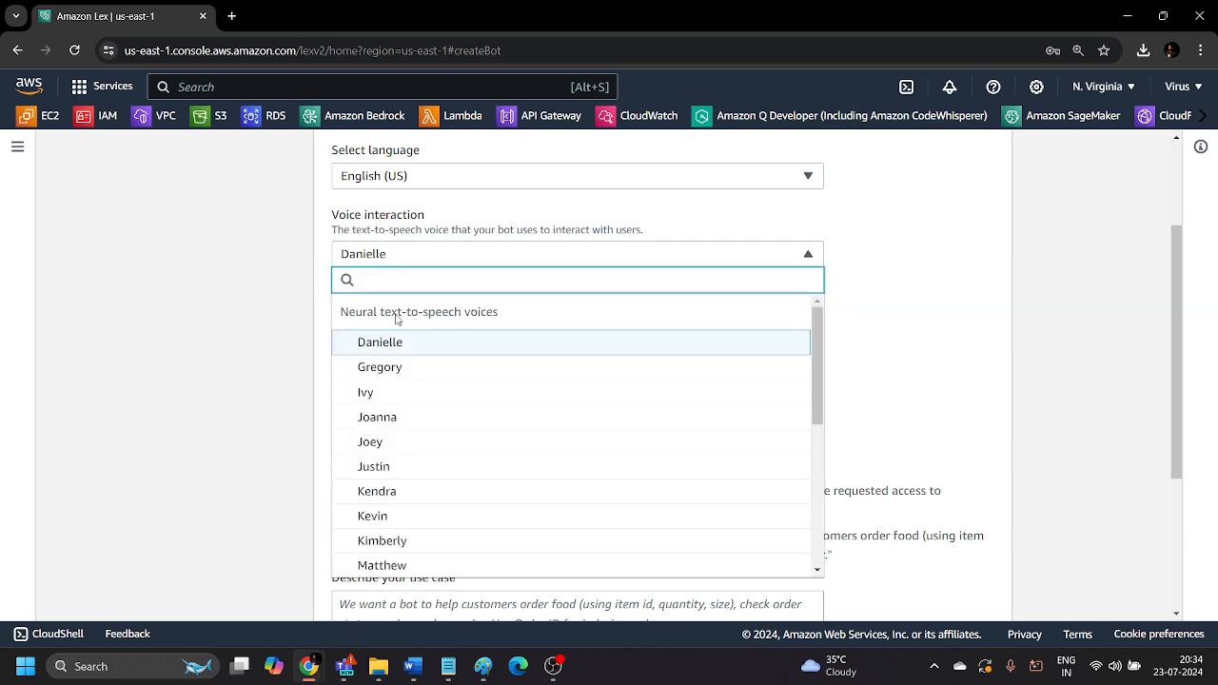
scroll(419, 404, "down", 5)
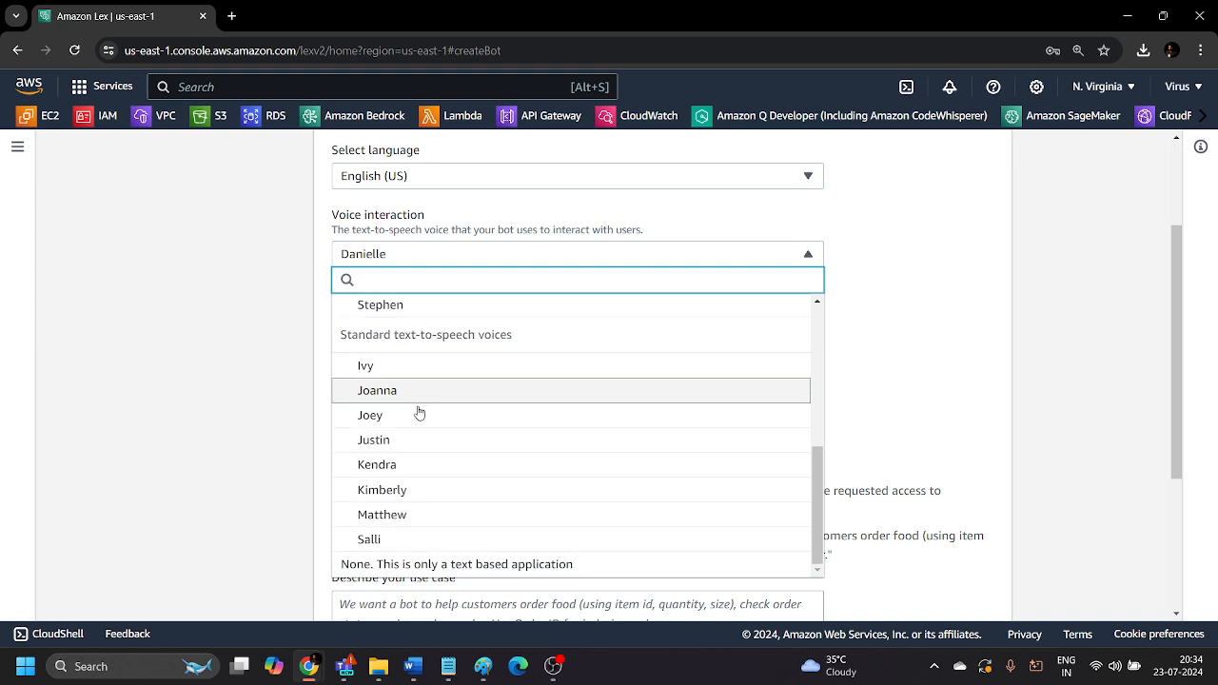
left_click(360, 565)
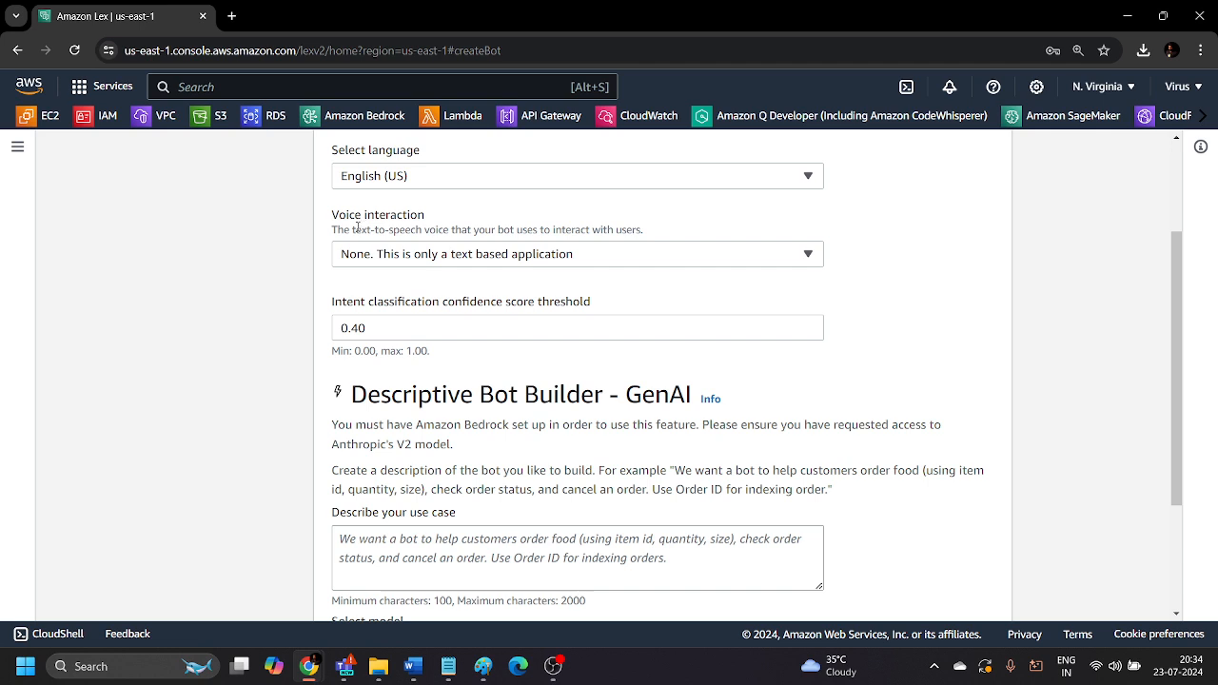
Read the voice interaction description and review the available text-to-speech voices without changing the selection.
left_click_drag(350, 229, 634, 229)
left_click(651, 229)
left_click(619, 254)
scroll(531, 352, "up", 5)
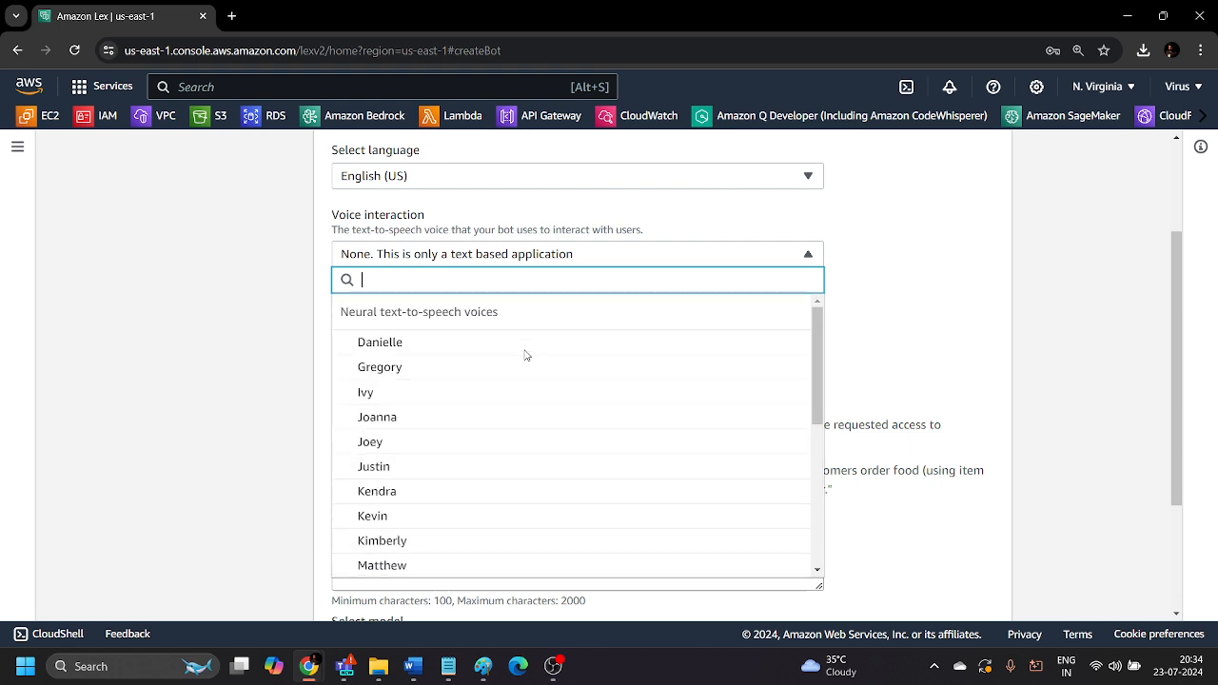
left_click(198, 385)
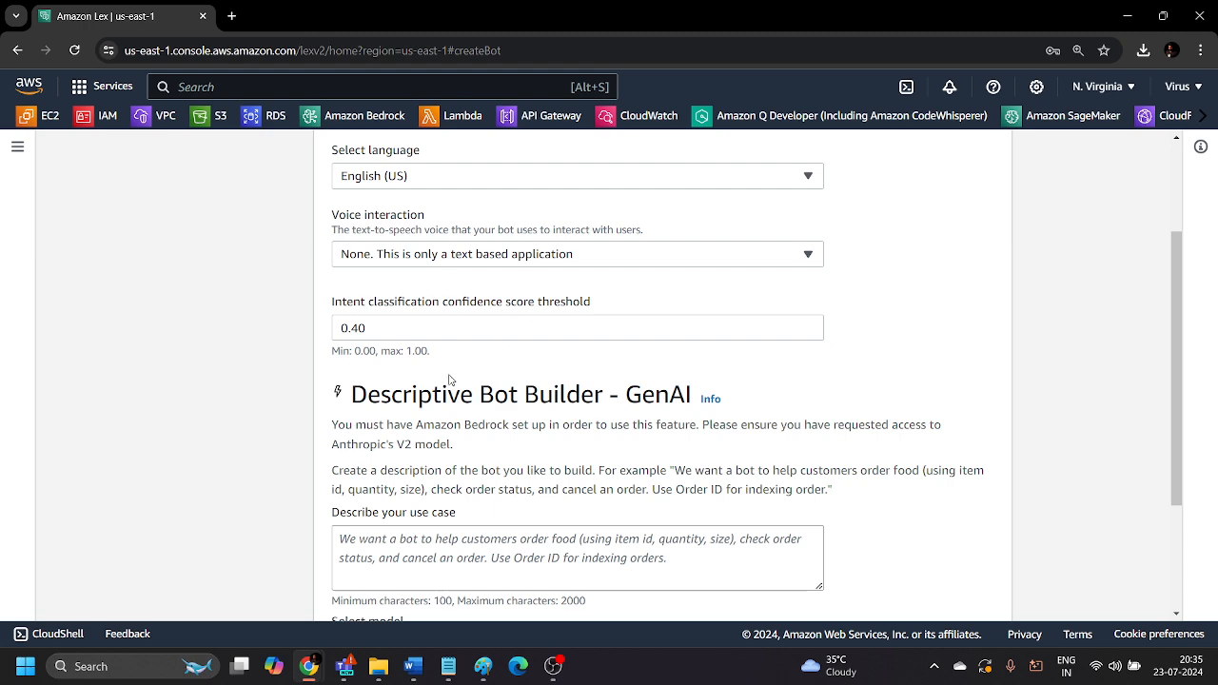
Begin the Descriptive Bot Builder use case with "We want a bot to assist customers with travel bookings.".
scroll(442, 350, "down", 2)
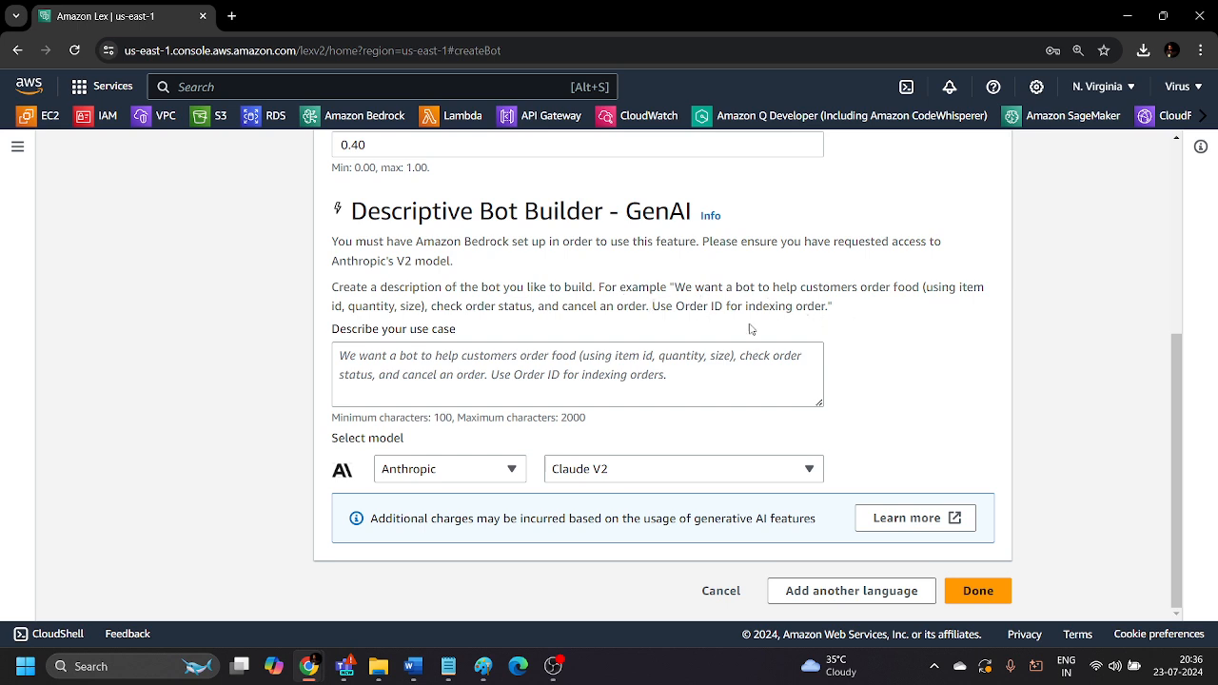
left_click(478, 365)
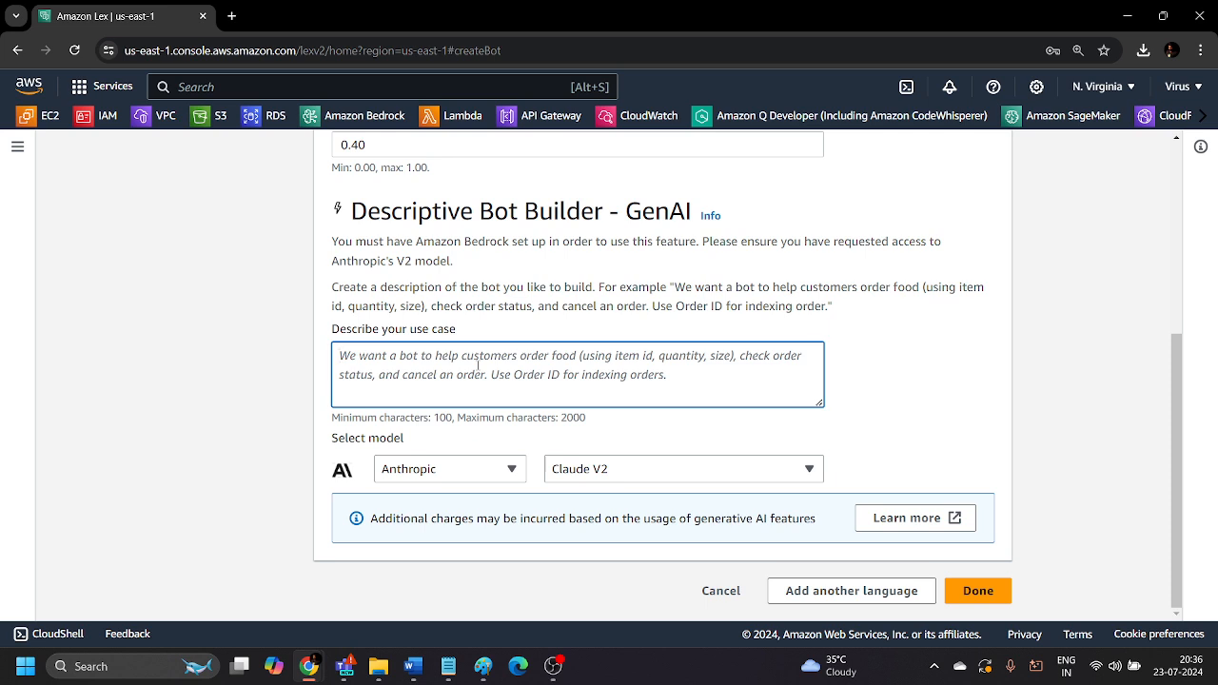
type("We wan")
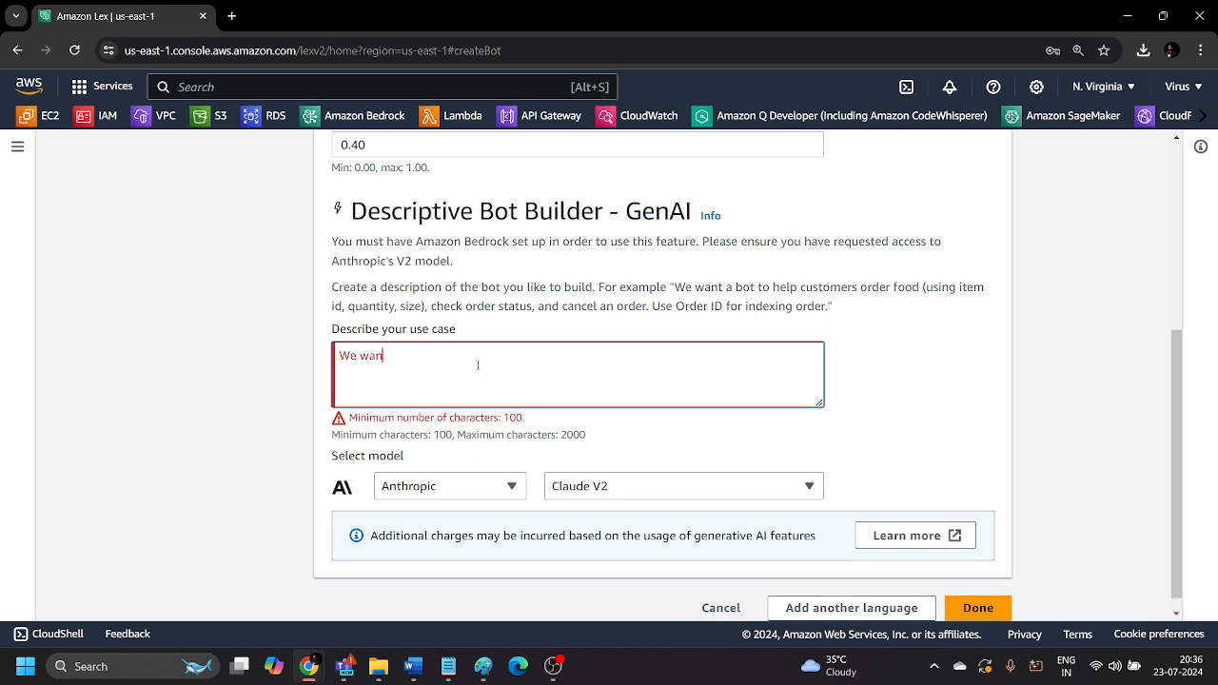
type("t a bot to assist customers ")
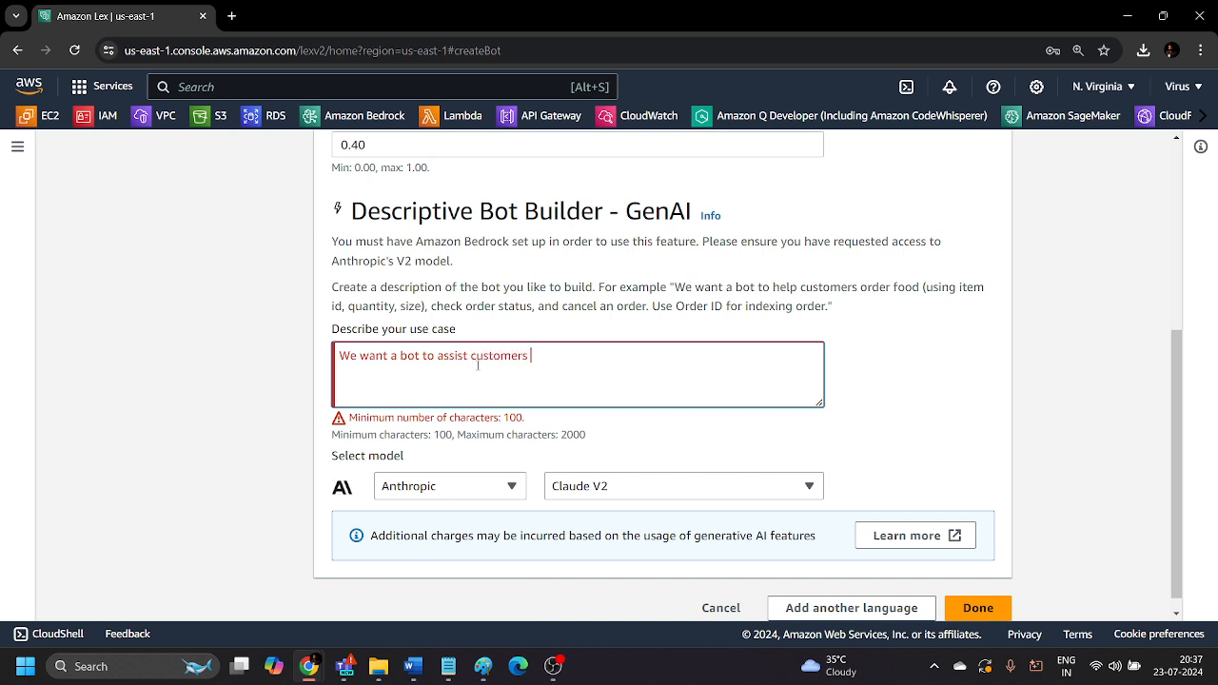
type("with travel bookings")
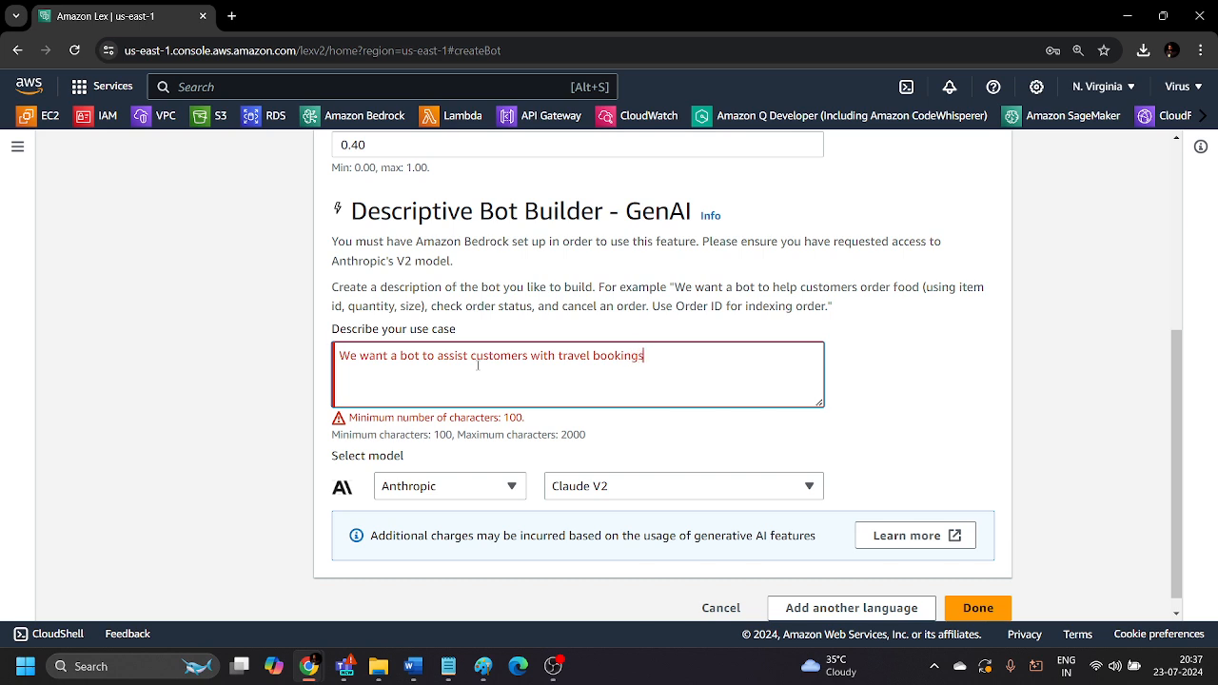
type(". The bot should enable")
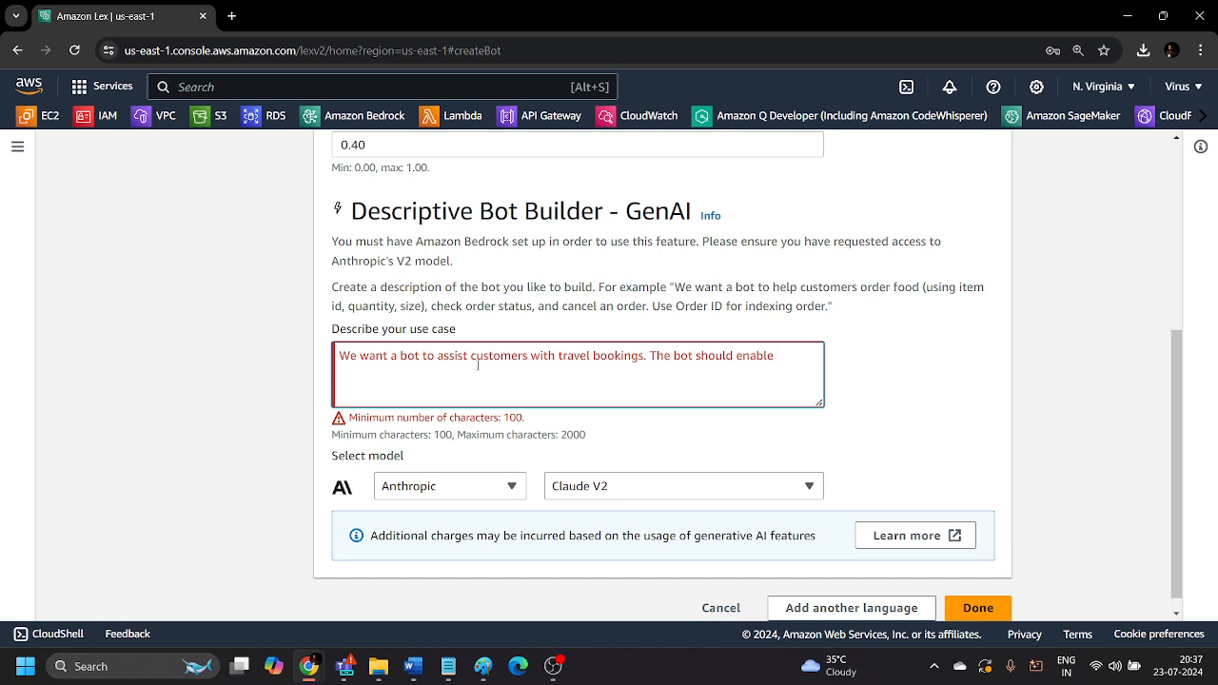
type(" customers")
type(" to search for ava")
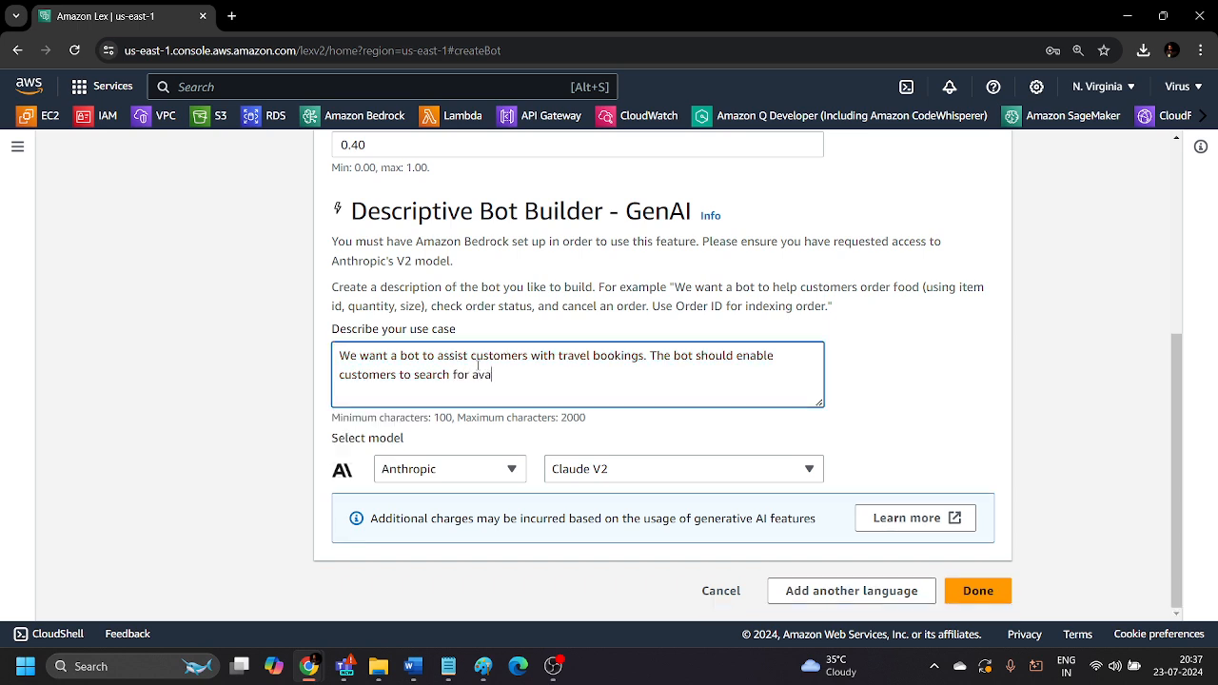
type("ilable flights, book flights")
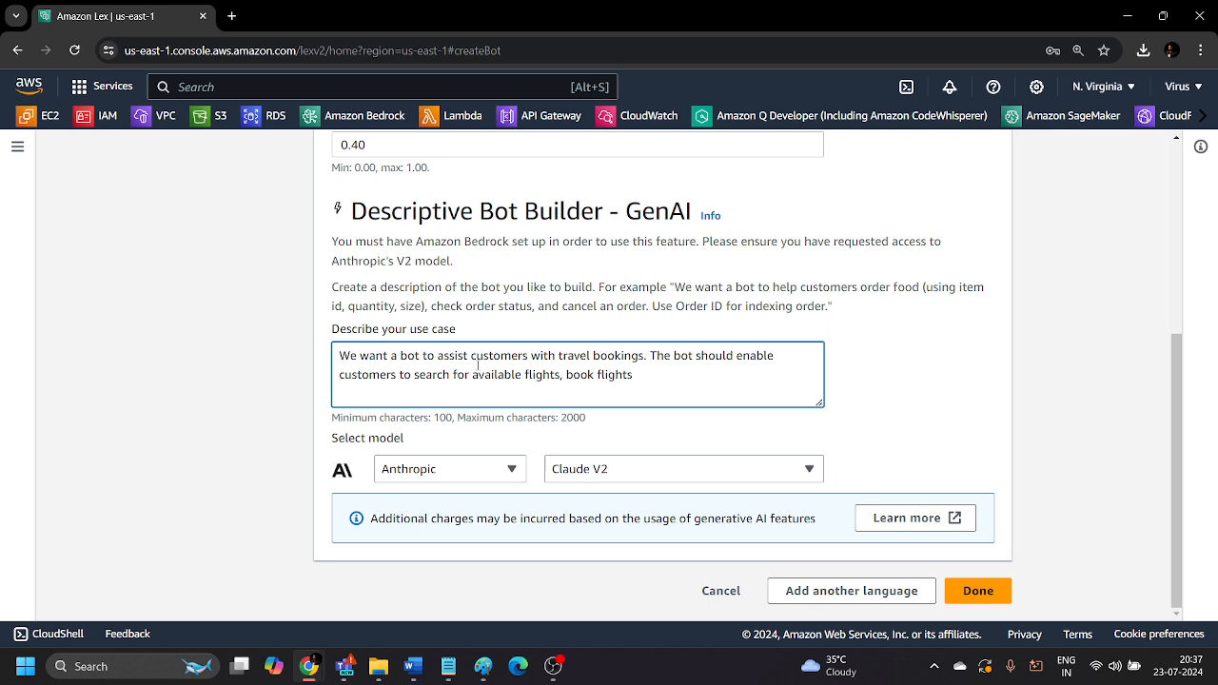
type(" using flights ID, check")
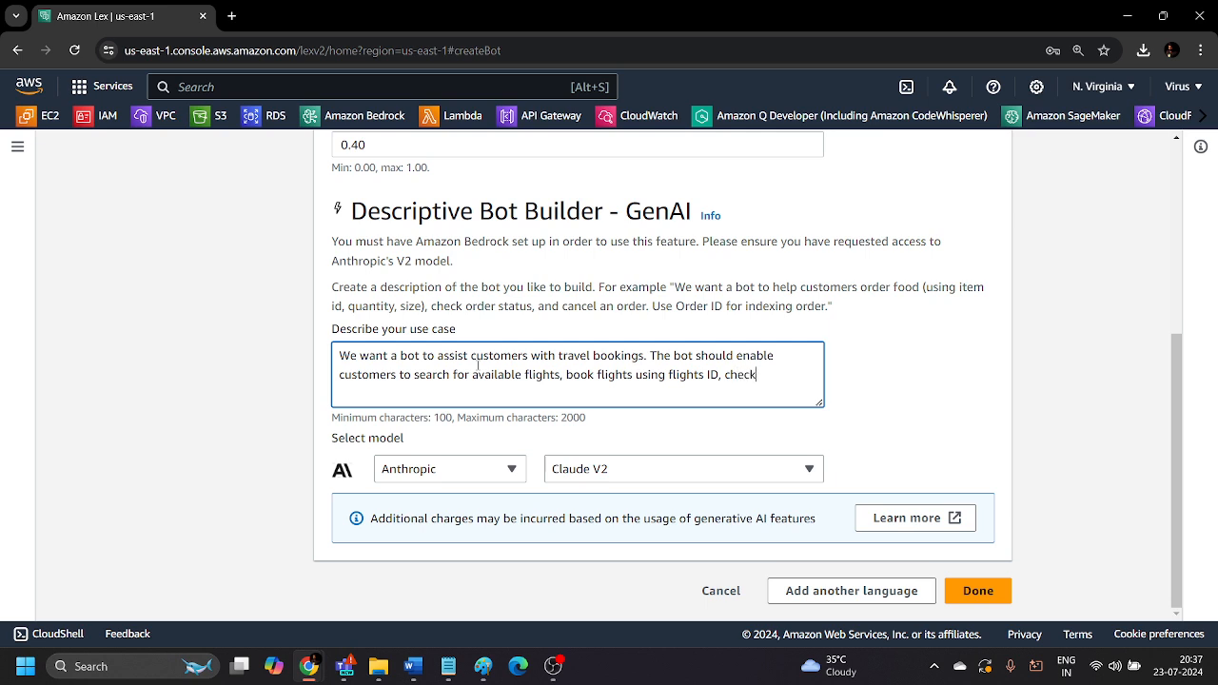
type(" booking status, and cancel ")
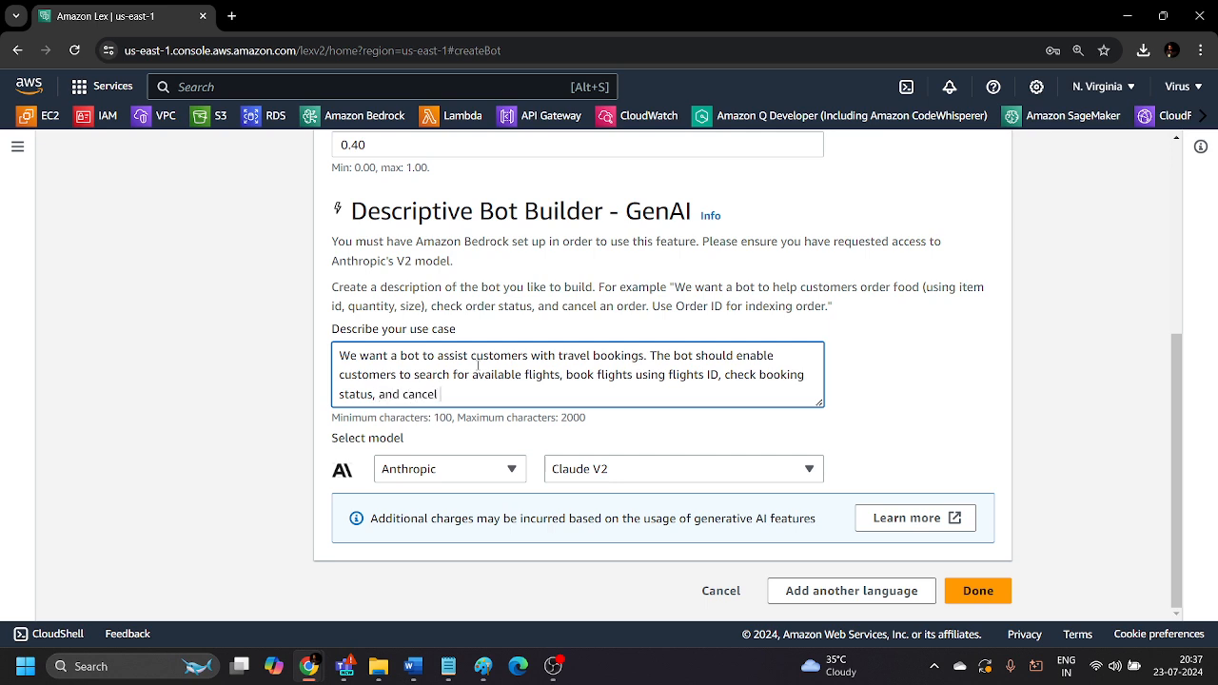
type("bookings. Use b")
End the use case with "Use Booking ID for index each booking." and finish the bot's language setup with Anthropic Claude V2.
key("BackSpace")
type("Booking")
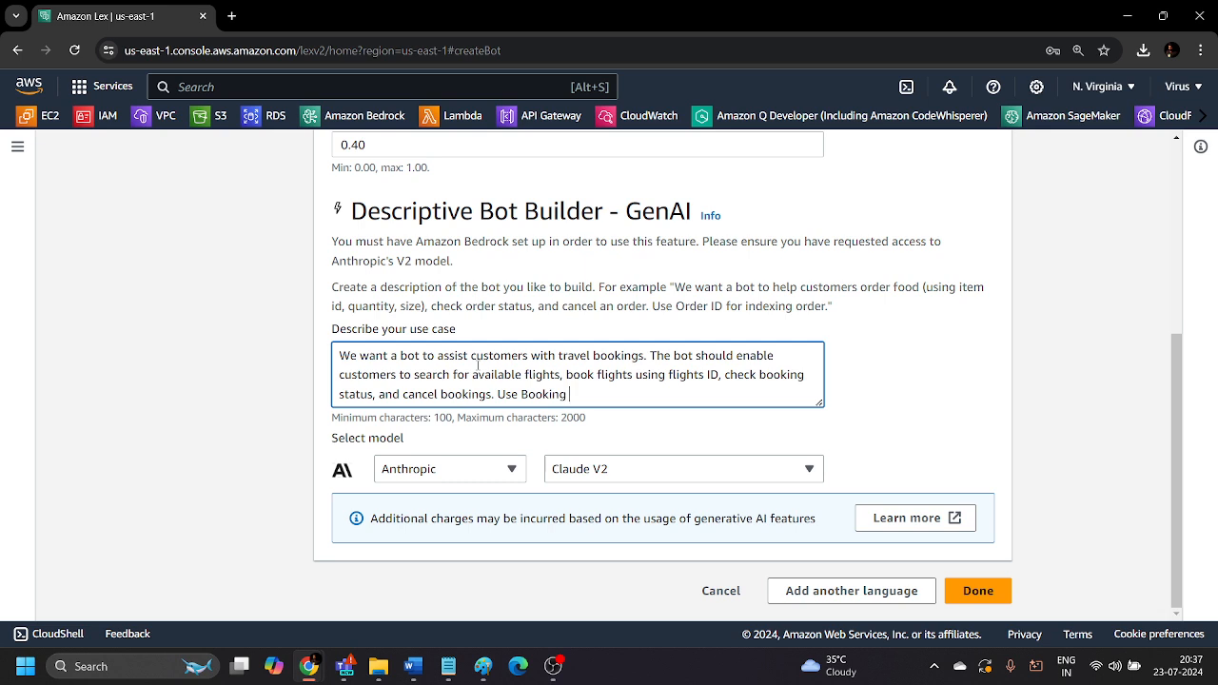
type(" ID for index each booking.")
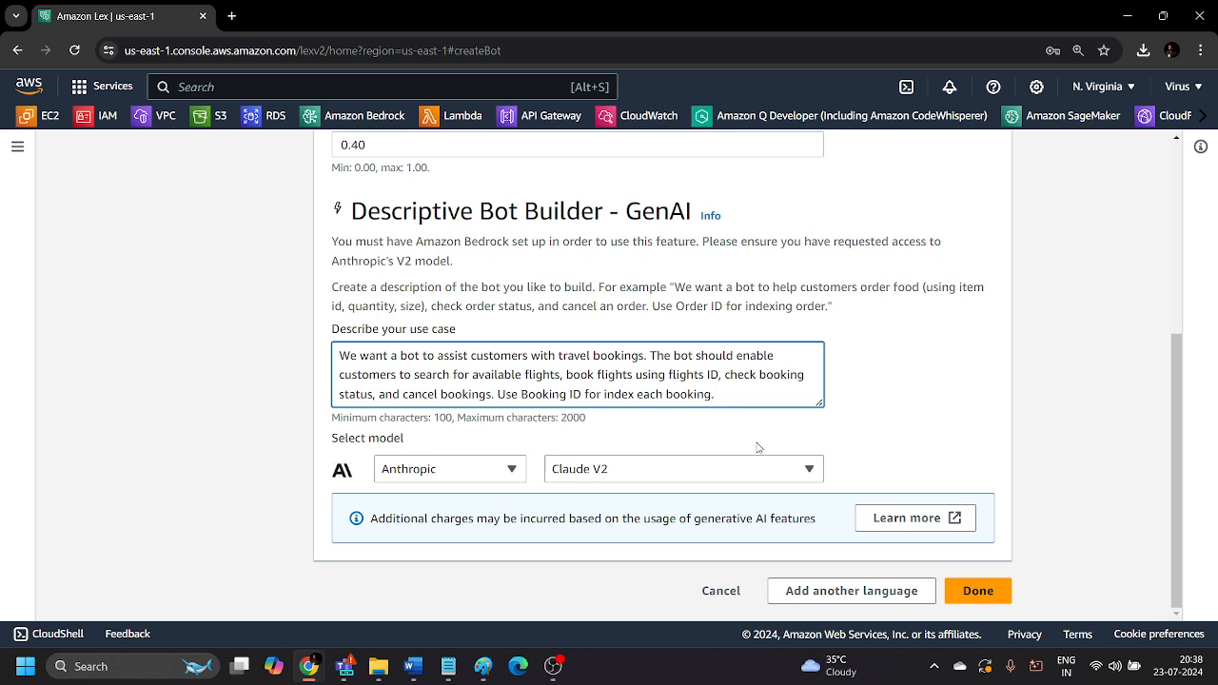
left_click(980, 591)
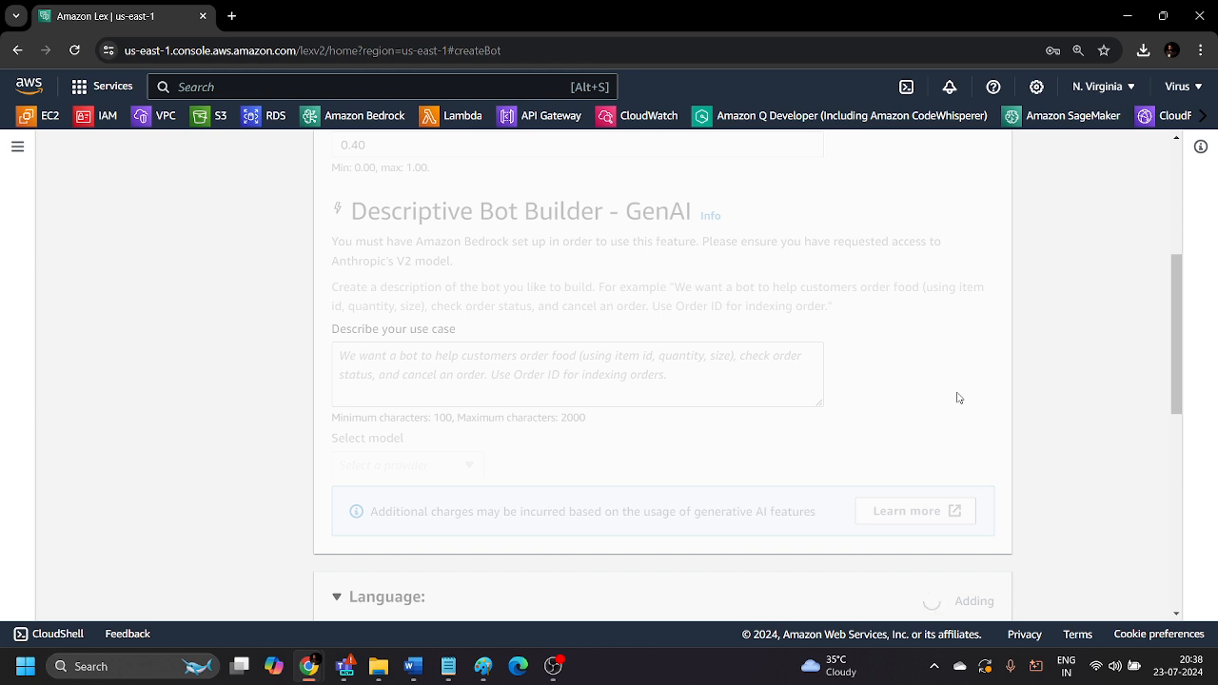
key("alt+s")
type("virender")
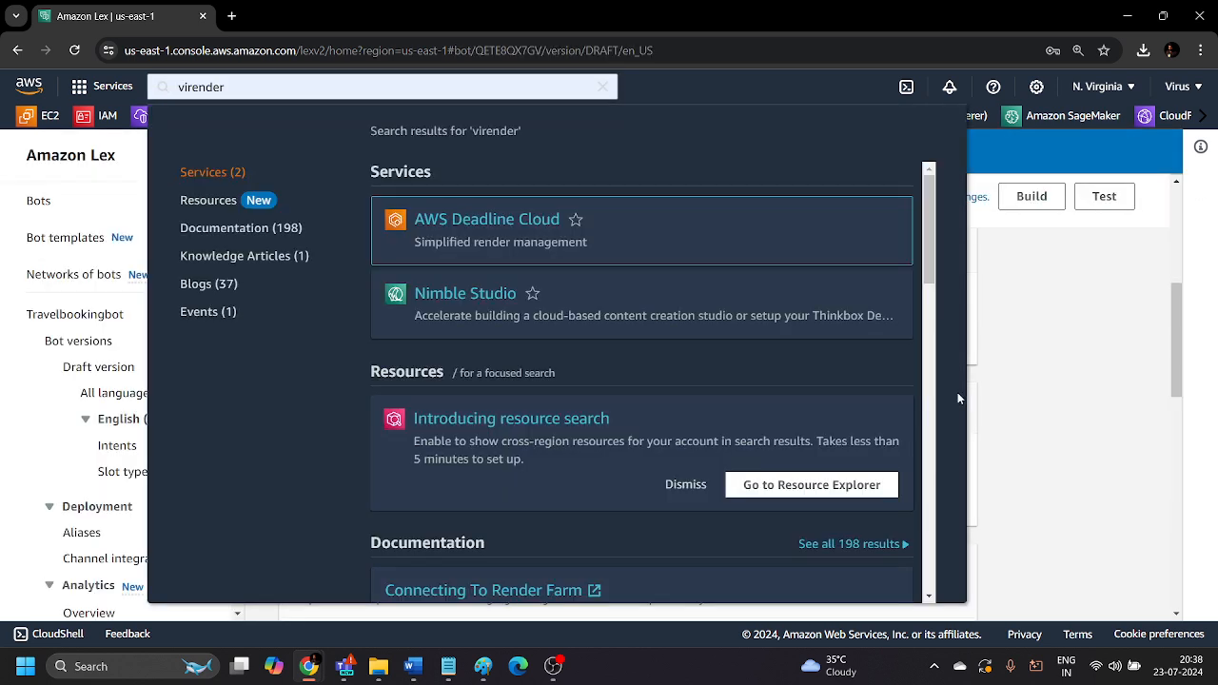
left_click(1029, 369)
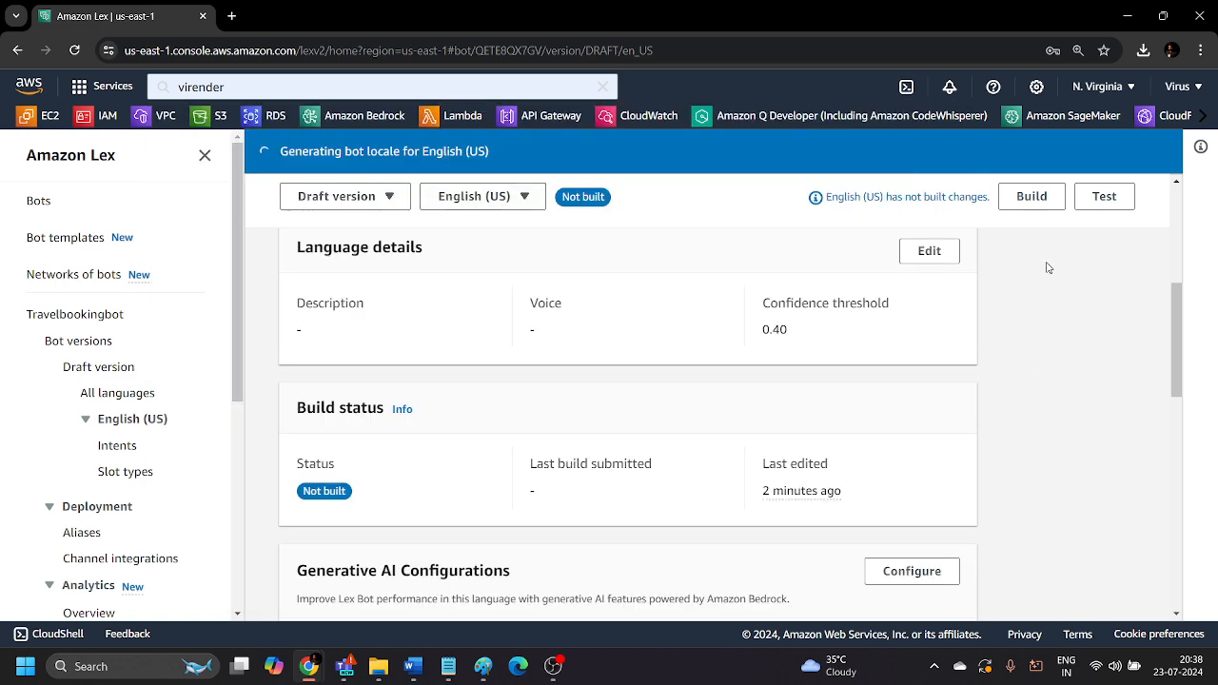
Open the review of the generated English (US) bot locale and look over its use case and generated intents.
scroll(1011, 383, "up", 4)
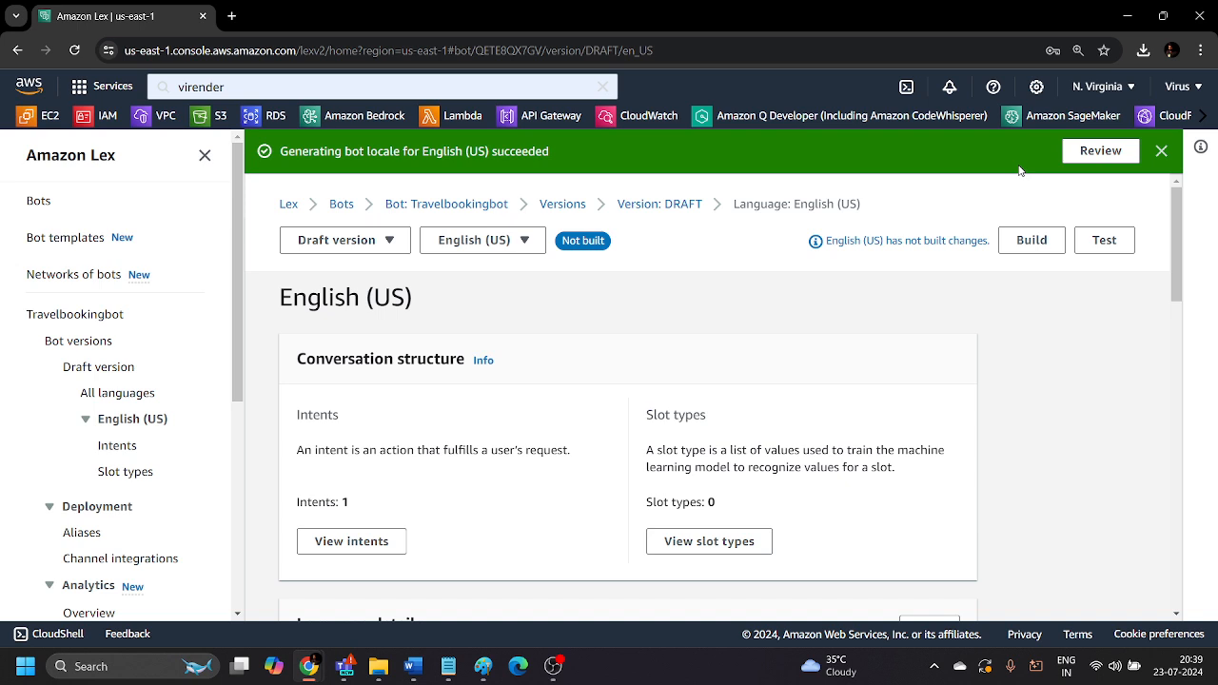
left_click(1099, 150)
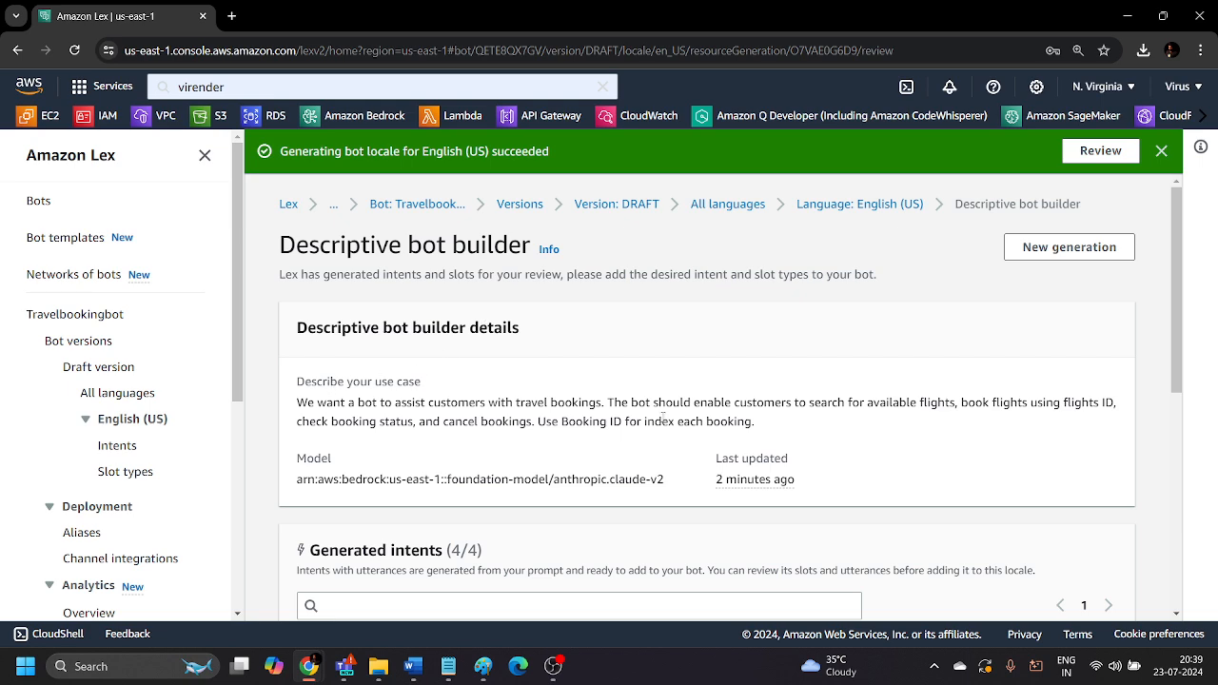
scroll(663, 420, "down", 2)
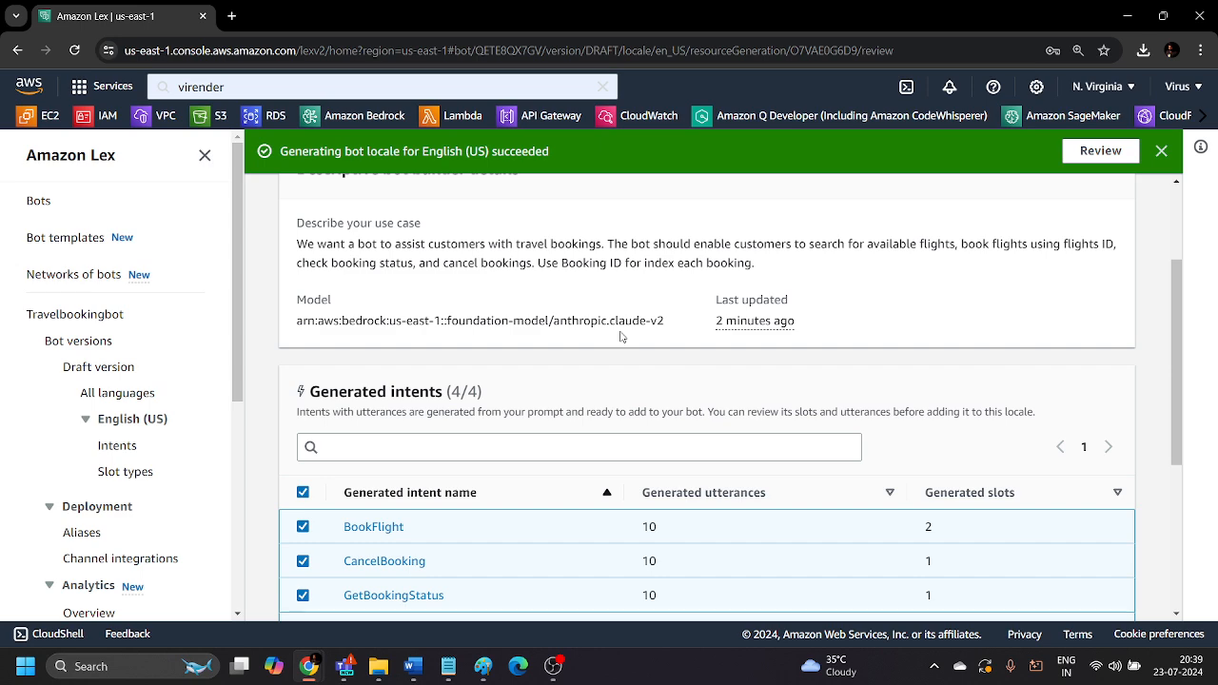
Examine the sample utterances and slots generated for the BookFlight intent and close its details.
scroll(621, 336, "down", 2)
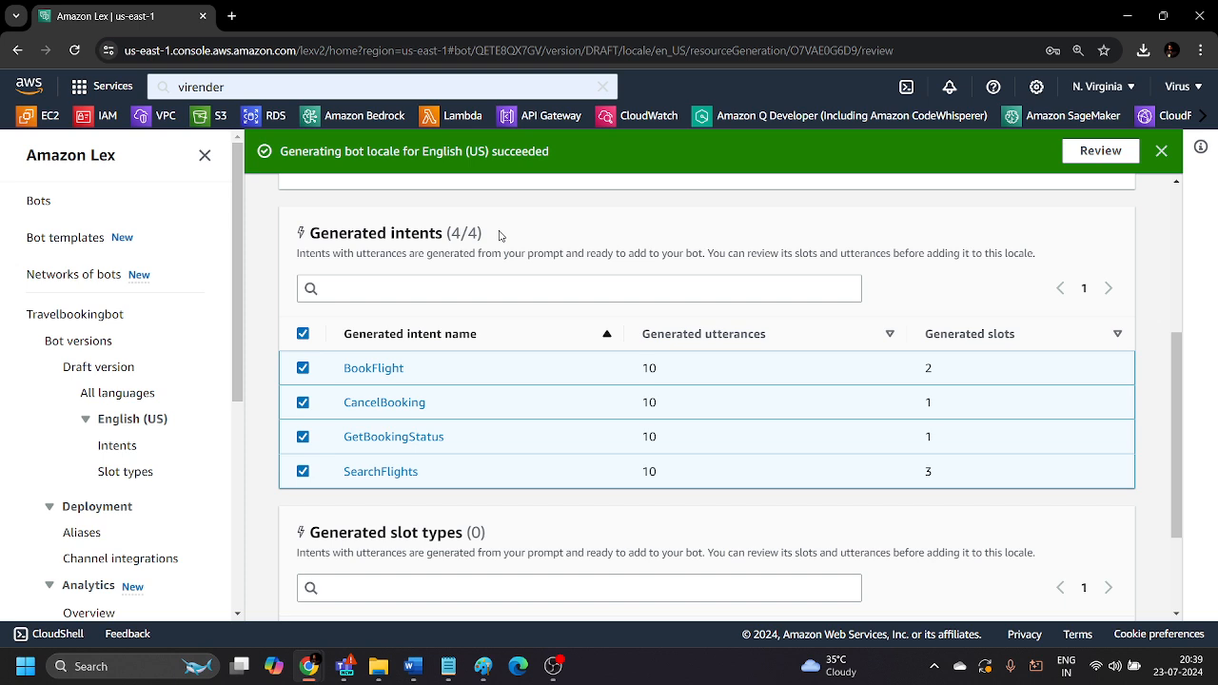
right_click(378, 380)
left_click(362, 371)
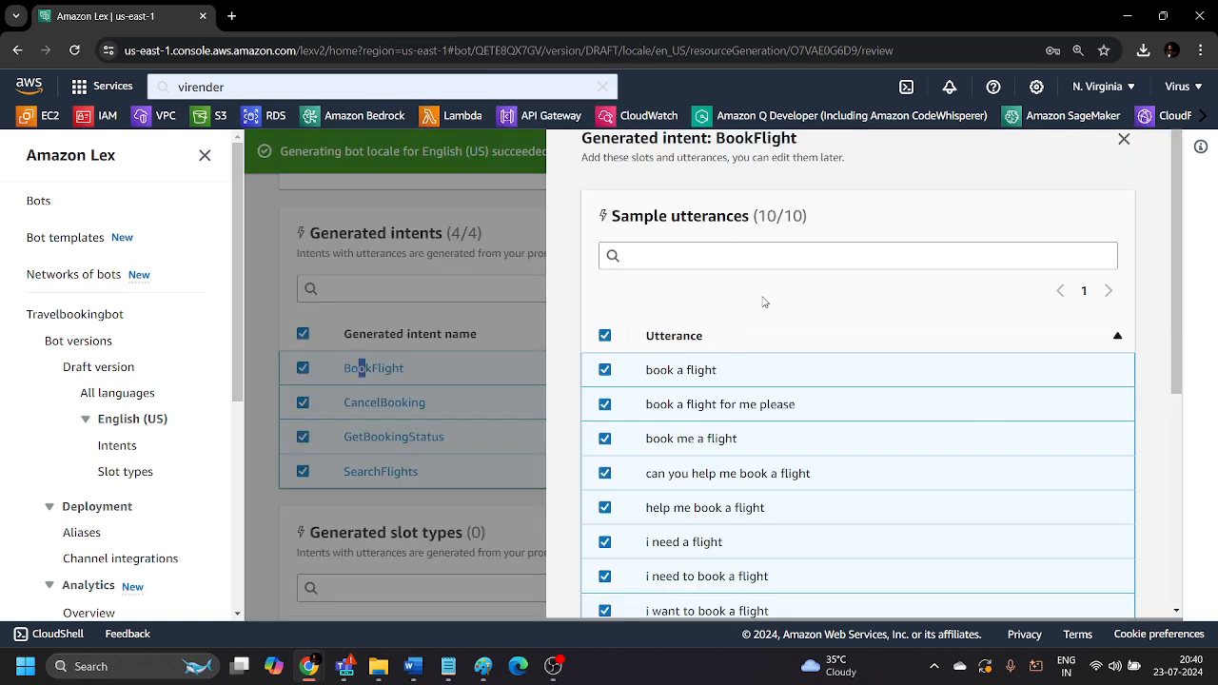
scroll(764, 301, "down", 3)
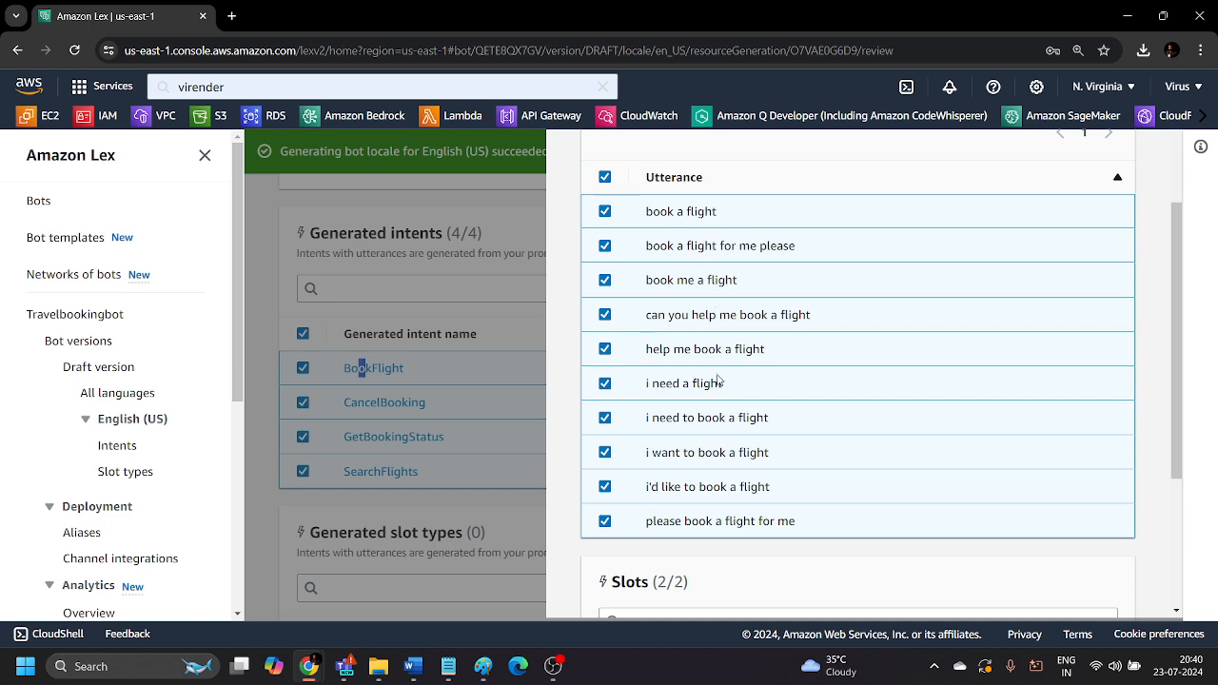
scroll(726, 471, "down", 4)
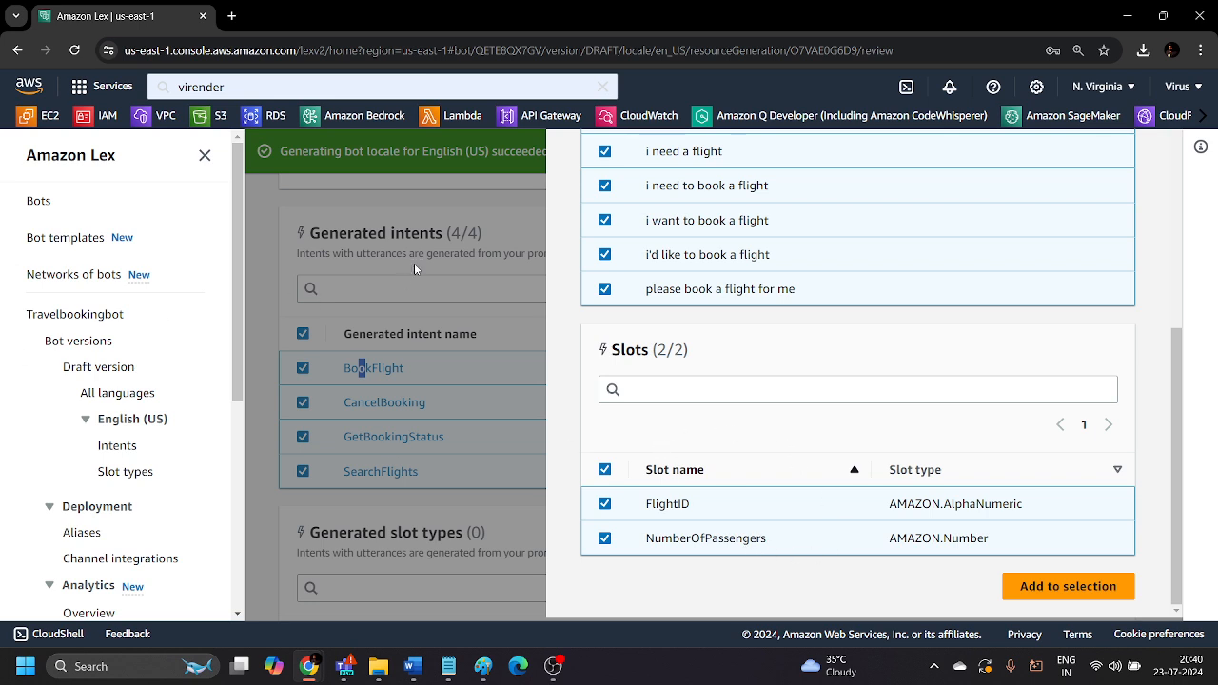
left_click(362, 367)
scroll(358, 365, "down", 1)
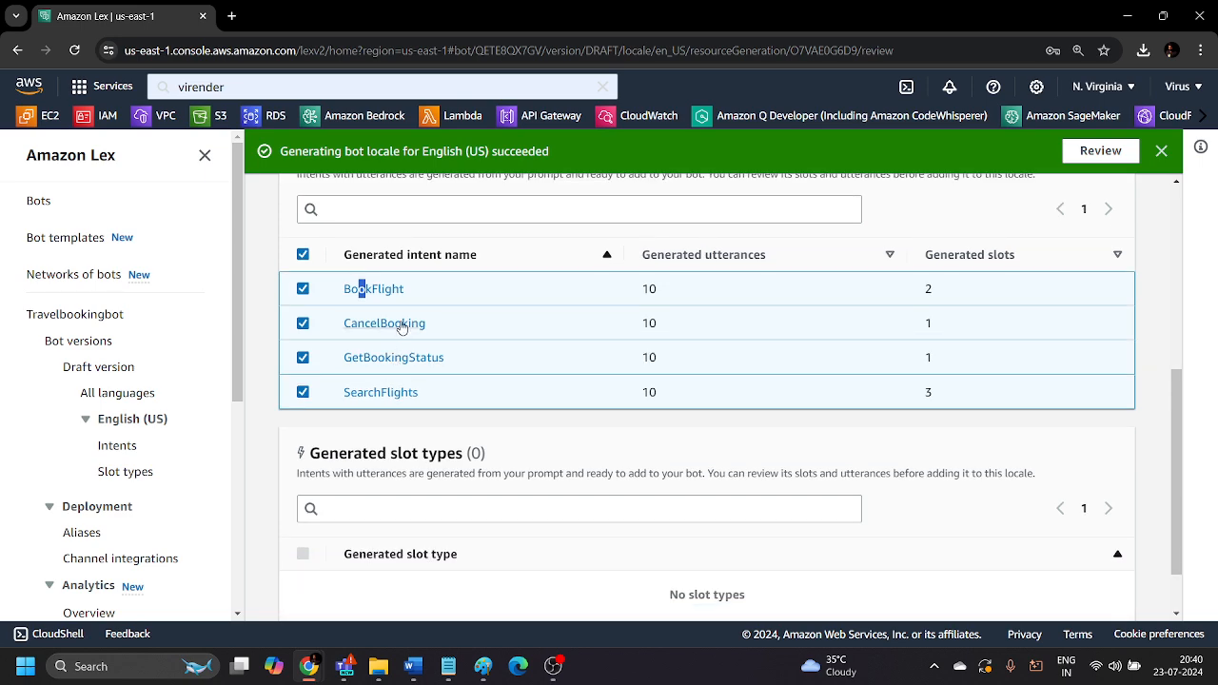
Examine the generated utterances and slots of the CancelBooking intent and close its details.
left_click(402, 324)
scroll(770, 420, "up", 3)
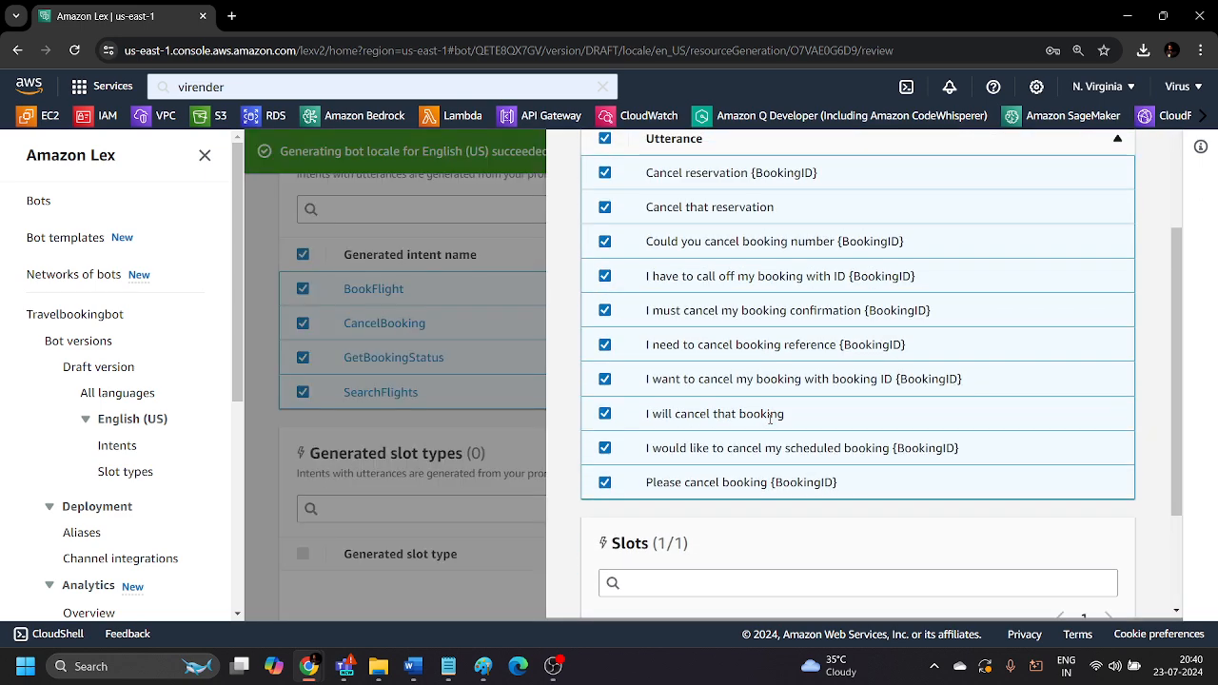
scroll(747, 342, "down", 1)
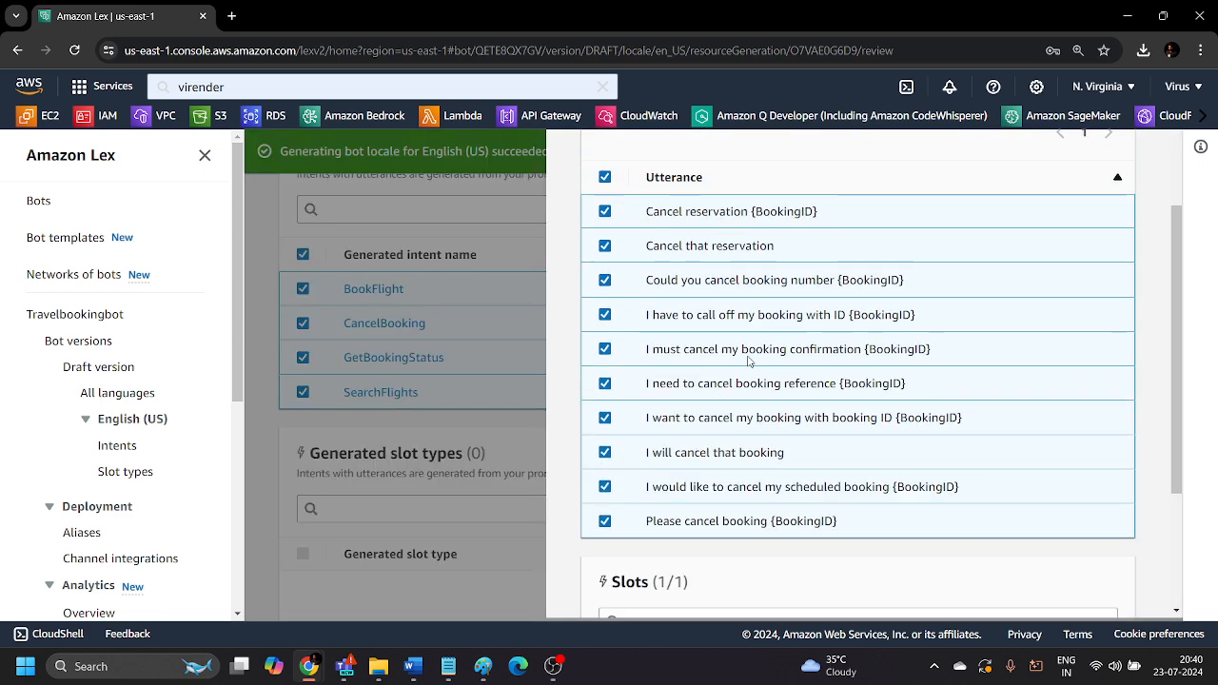
scroll(755, 377, "down", 1)
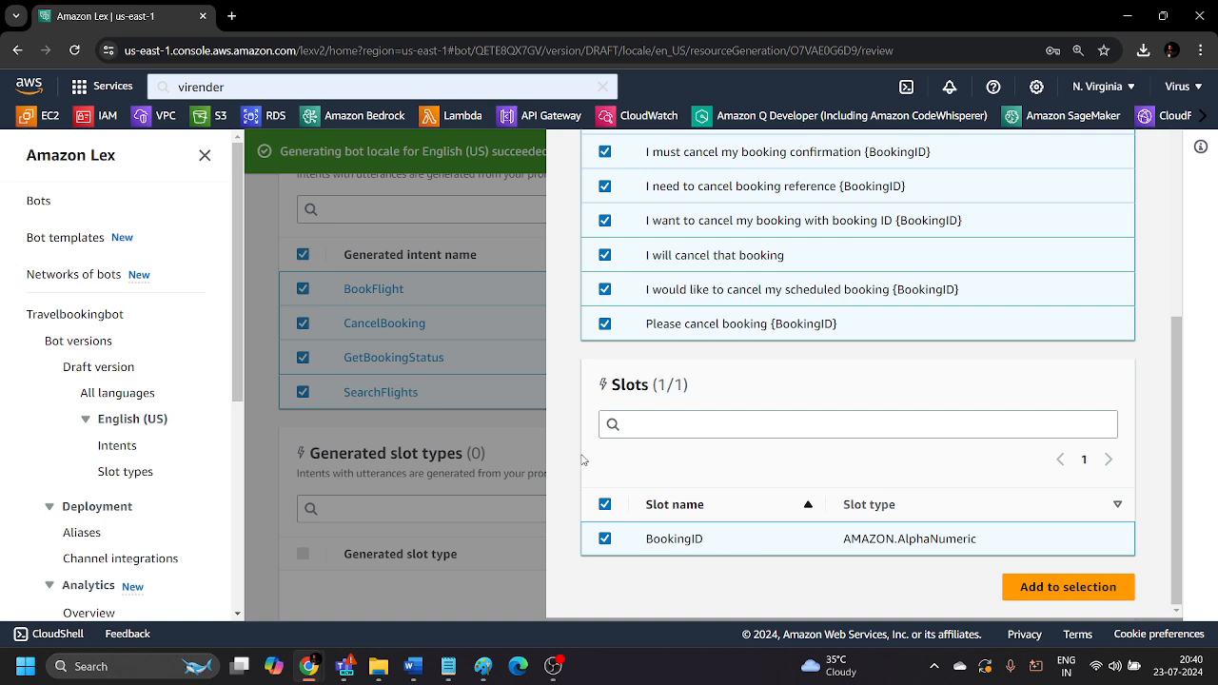
left_click(534, 435)
Review the utterances and slots generated for the GetBookingStatus intent and close its details.
left_click(402, 355)
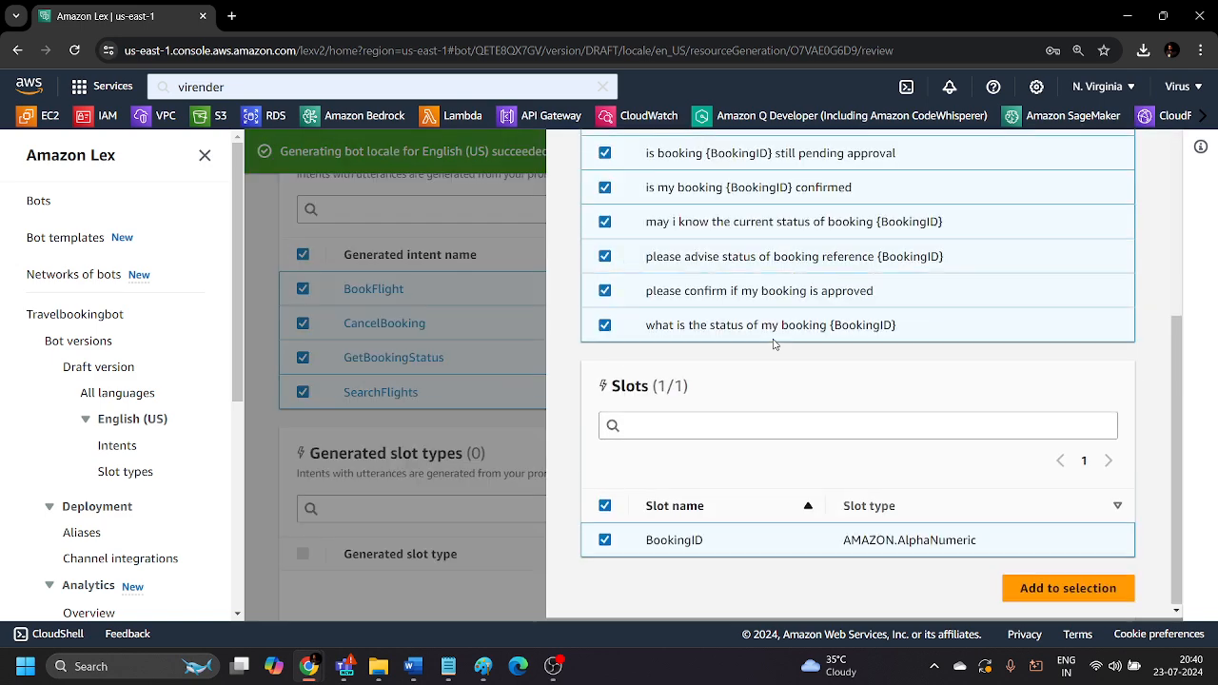
scroll(777, 333, "up", 3)
scroll(761, 295, "up", 2)
scroll(720, 319, "down", 5)
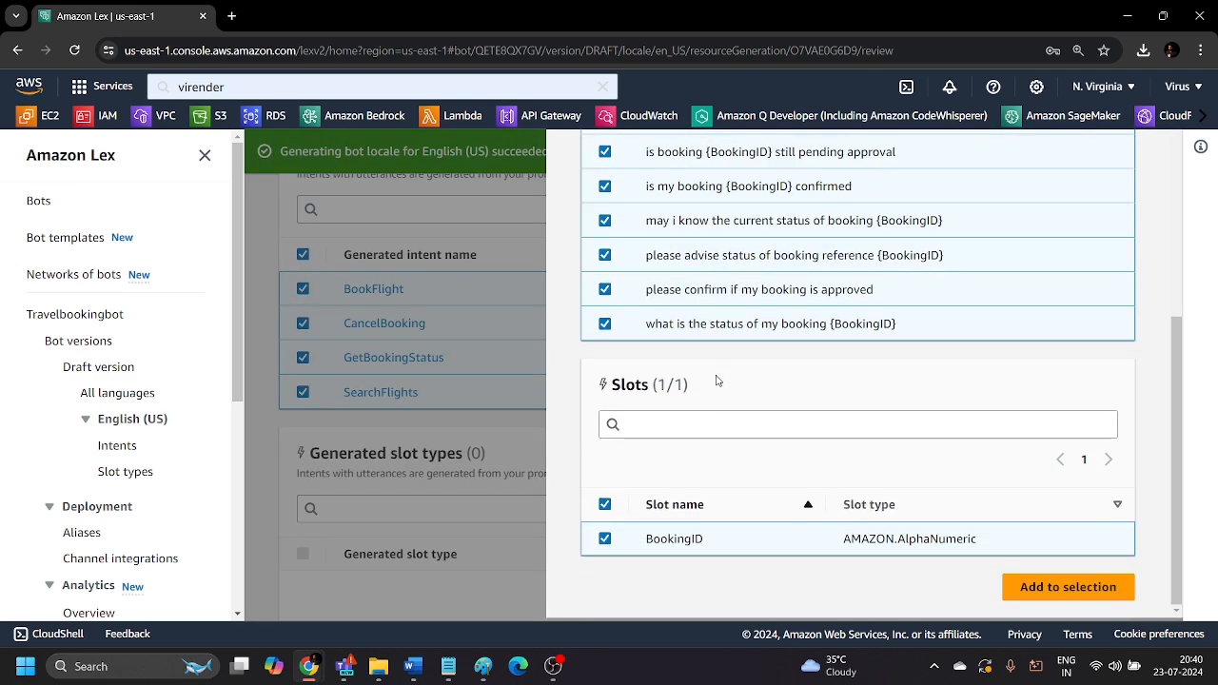
left_click(502, 426)
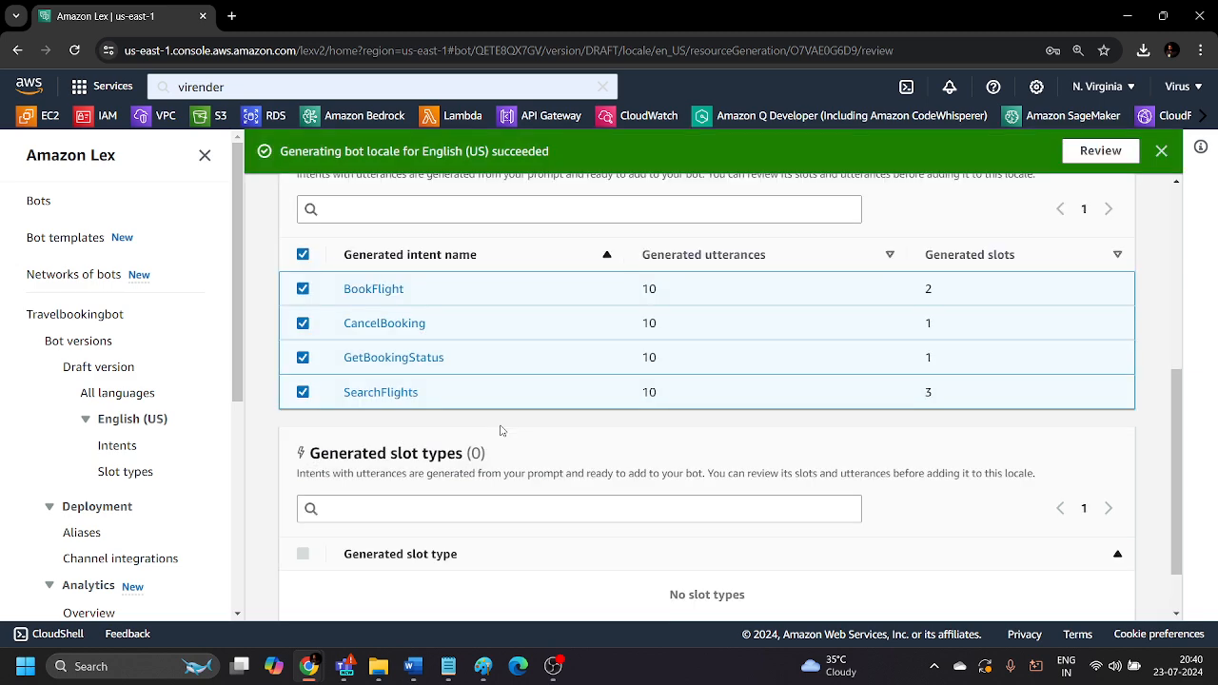
Look over the generated intents and slot types and dismiss the notification about the English (US) locale generation.
scroll(458, 264, "up", 1)
scroll(405, 323, "down", 1)
scroll(384, 455, "down", 1)
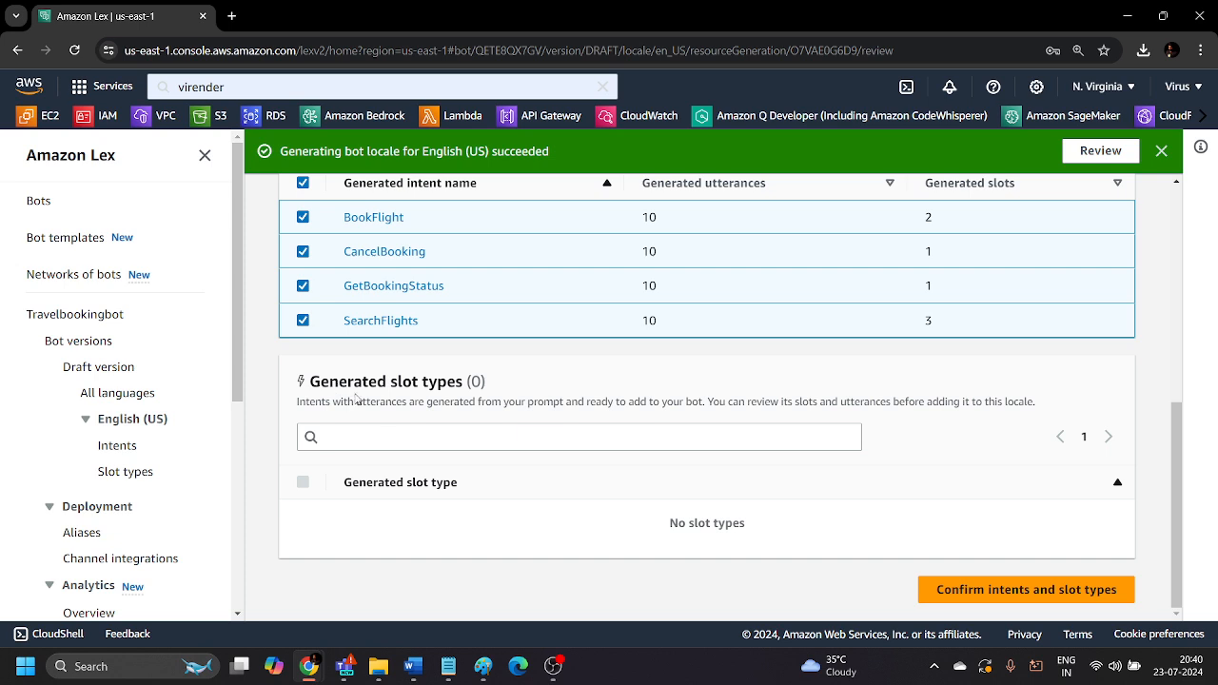
scroll(784, 524, "up", 2)
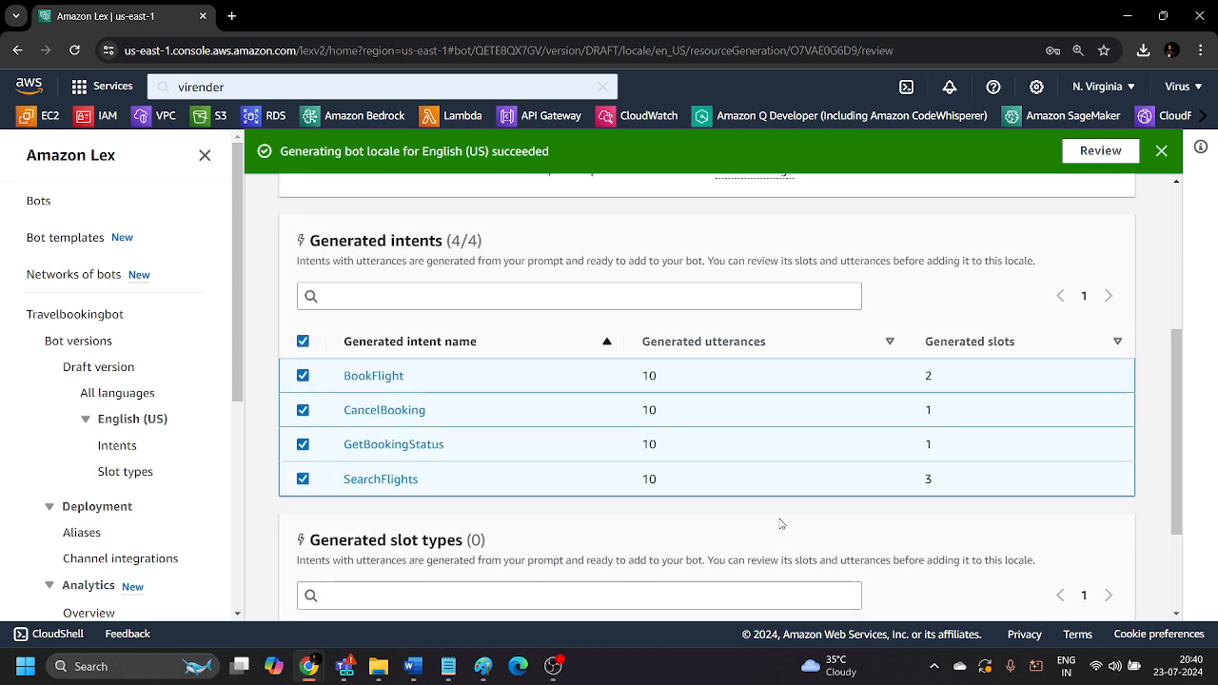
left_click(1160, 152)
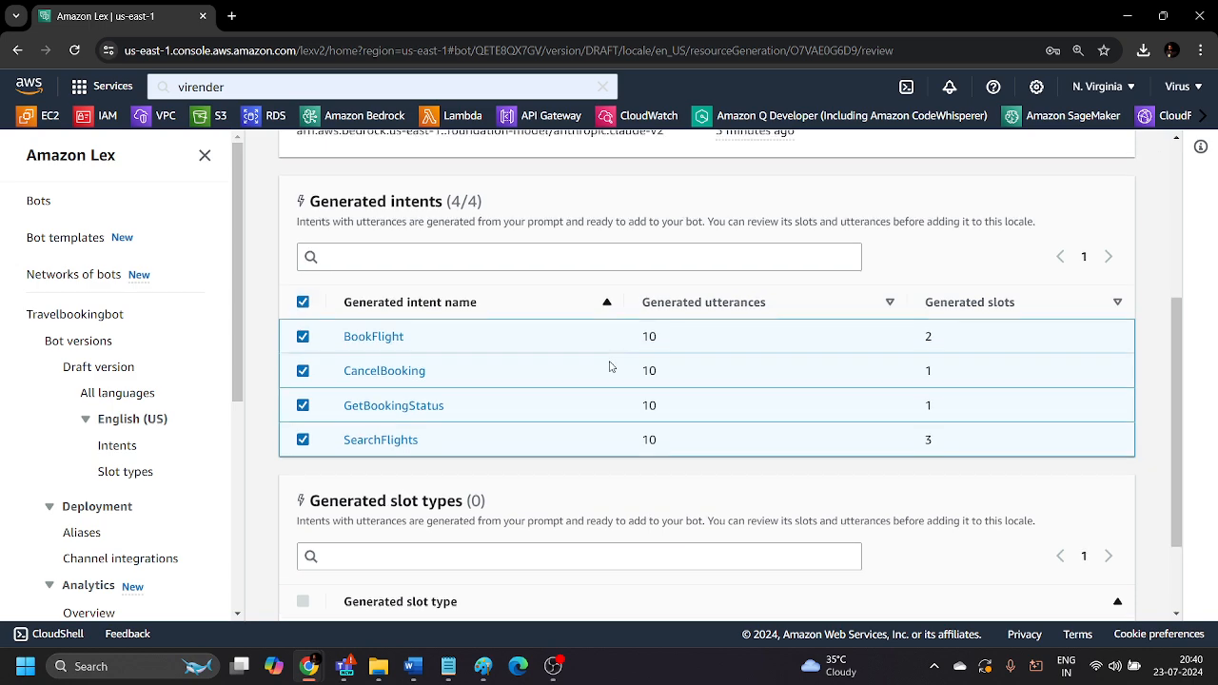
Confirm the generated BookFlight, CancelBooking, GetBookingStatus and SearchFlights intents to add them to the English (US) locale.
scroll(609, 364, "up", 2)
scroll(441, 371, "down", 1)
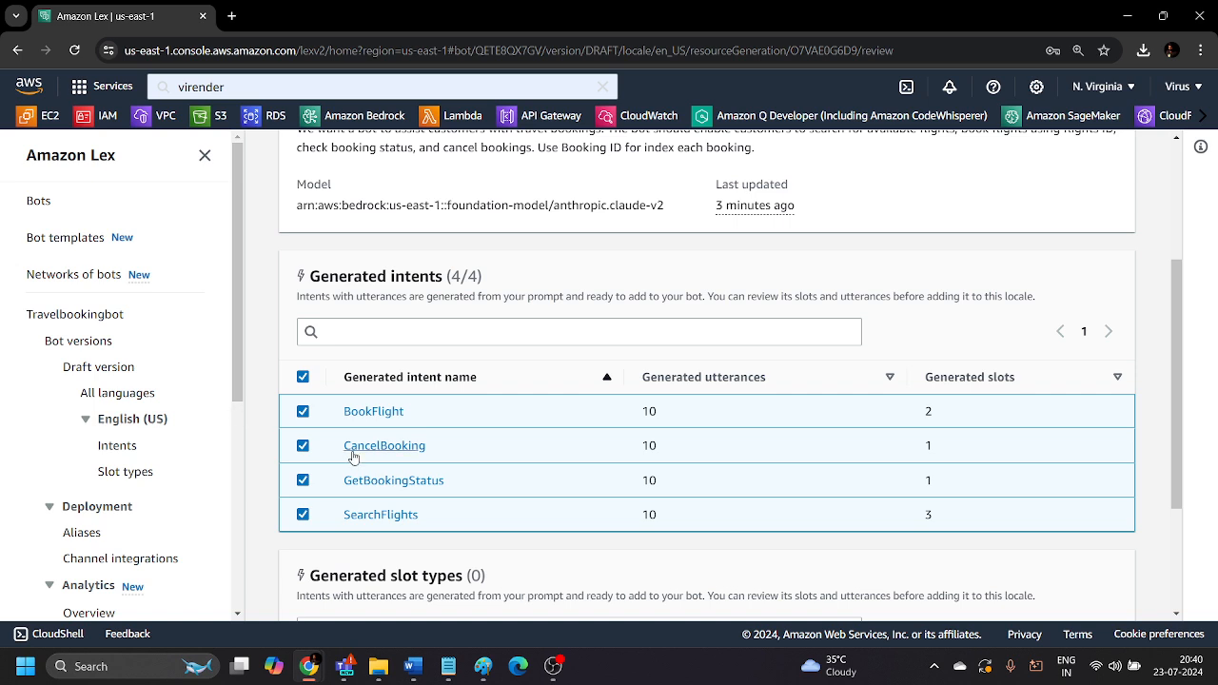
scroll(354, 455, "down", 2)
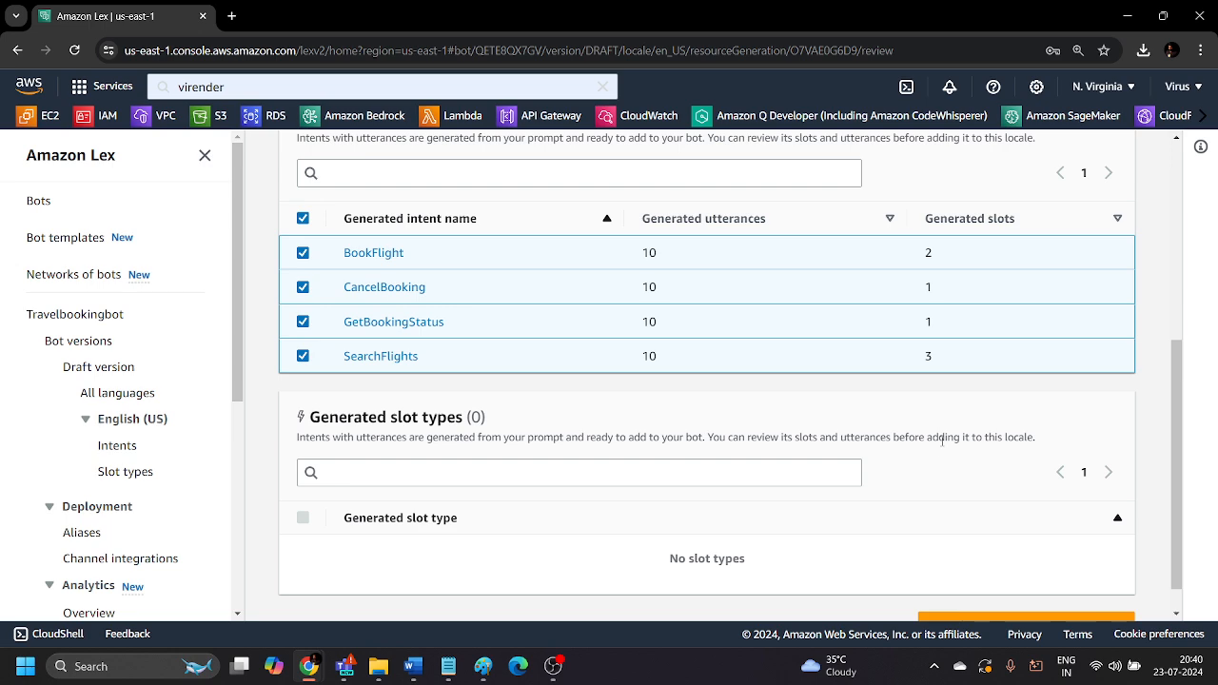
scroll(600, 460, "up", 1)
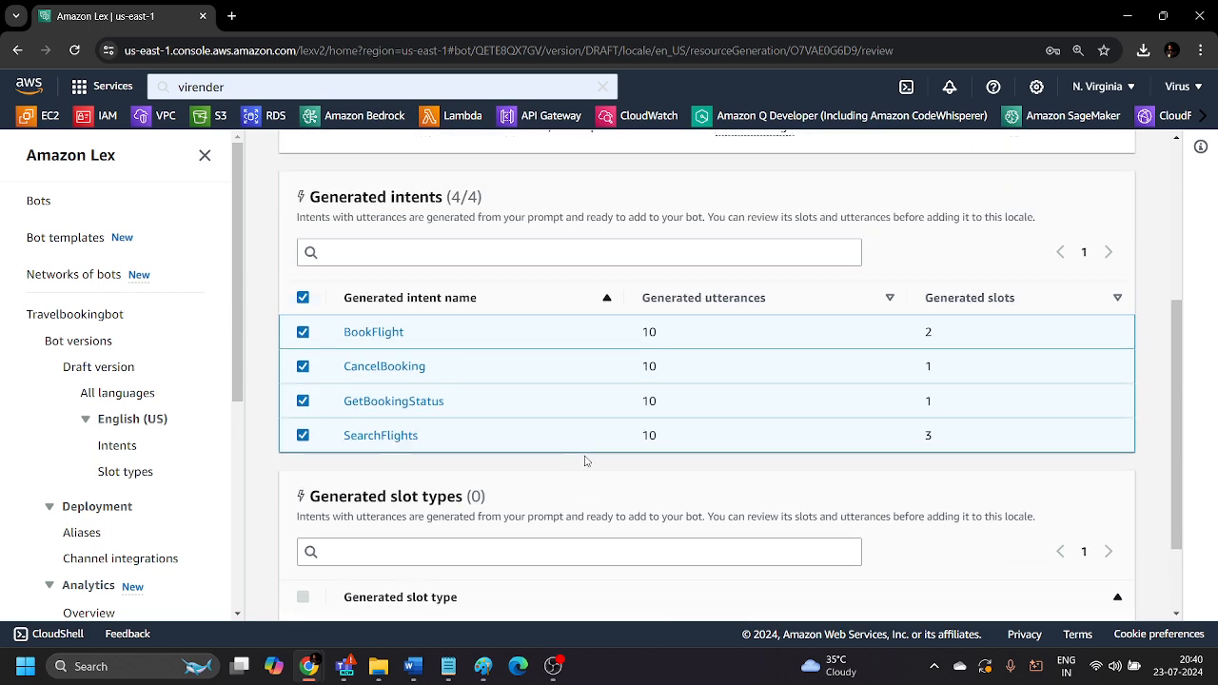
scroll(447, 461, "up", 1)
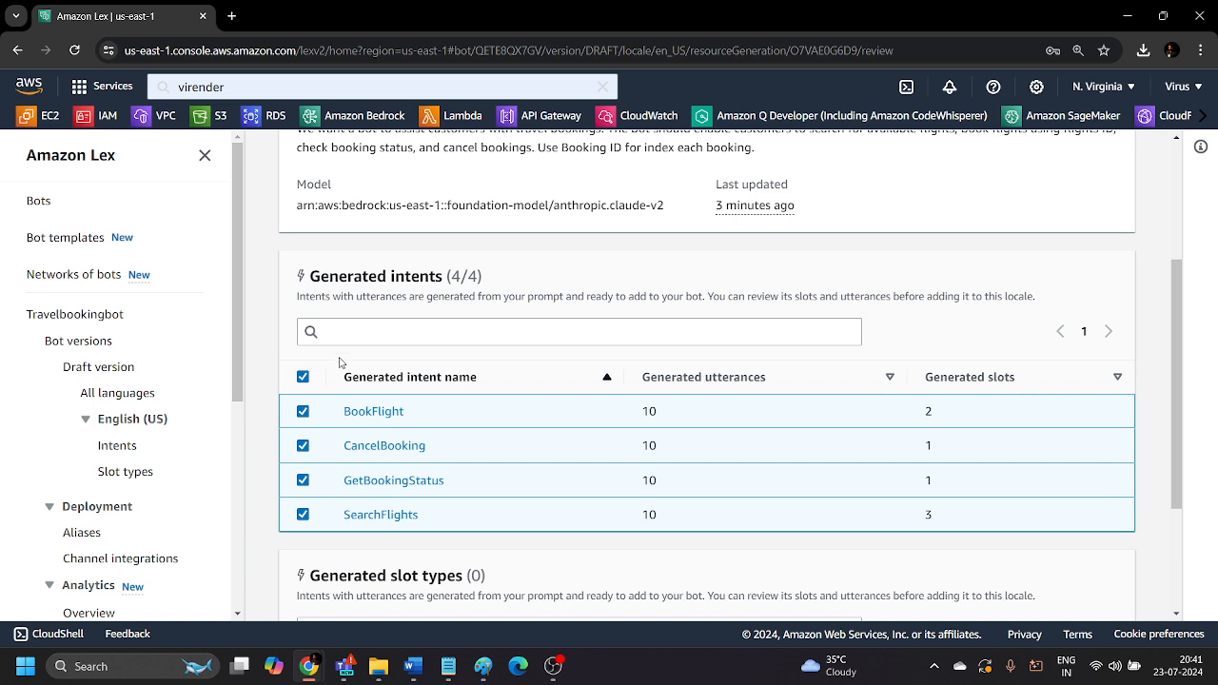
scroll(355, 377, "down", 3)
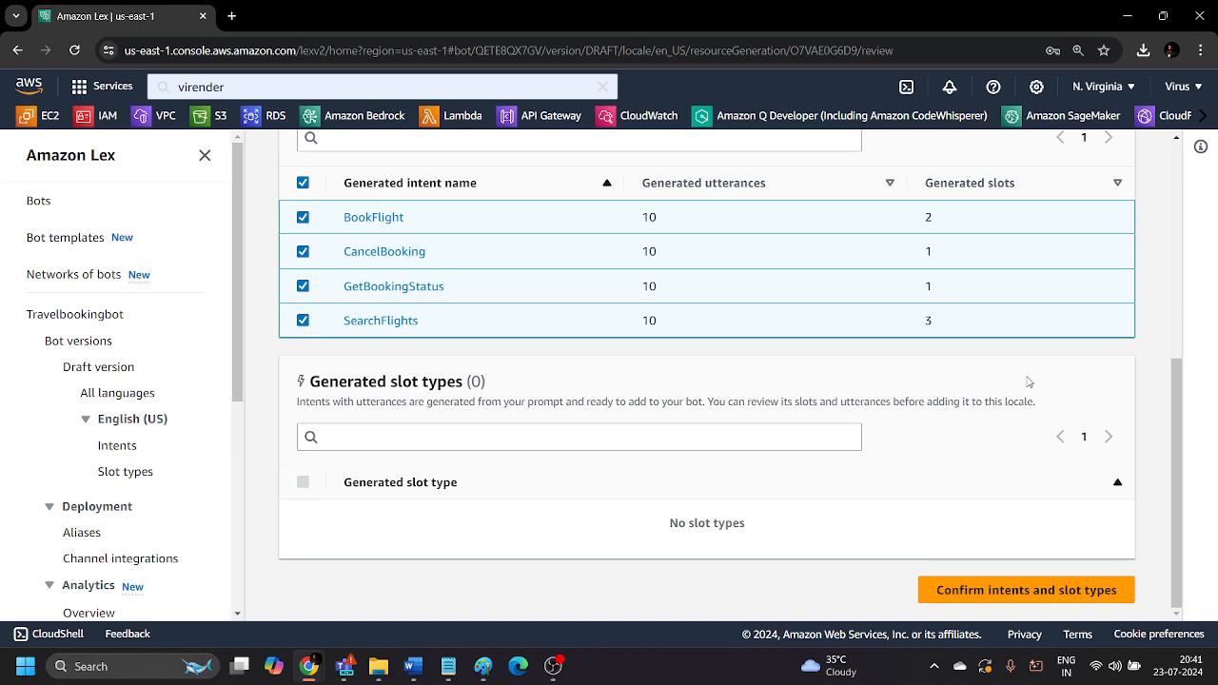
left_click(1035, 589)
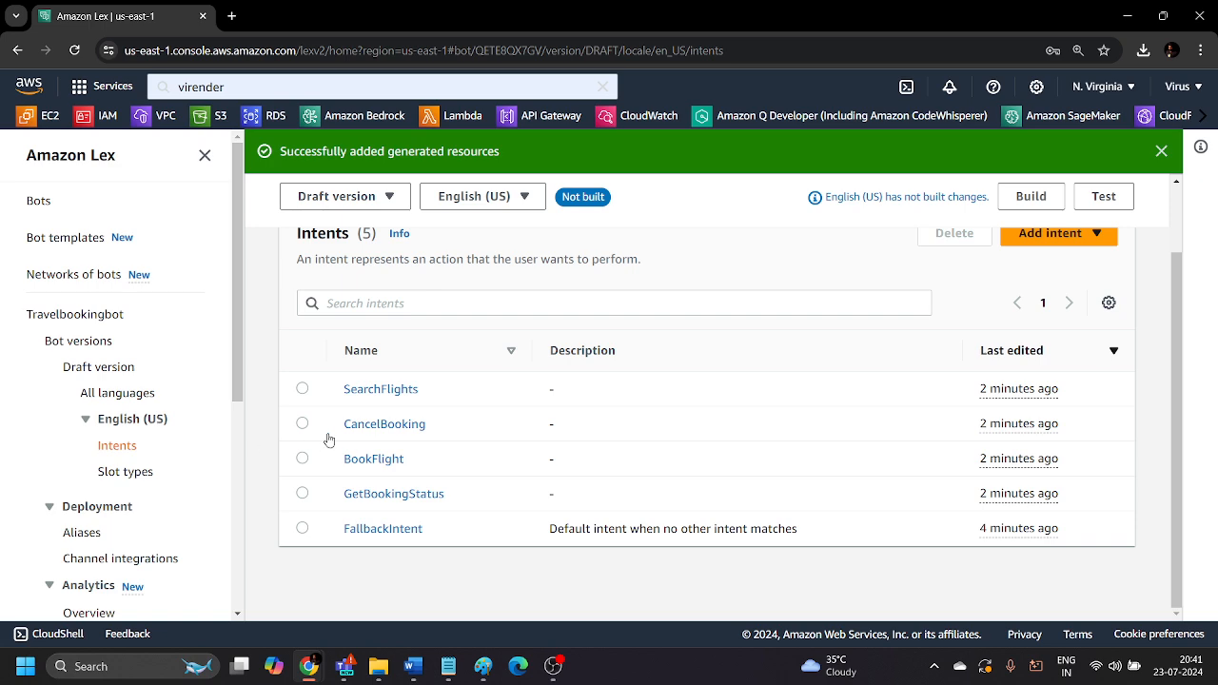
Open the SearchFlights intent and examine its sample utterances with their Origin, Destination and DepartureDate slots.
left_click(385, 389)
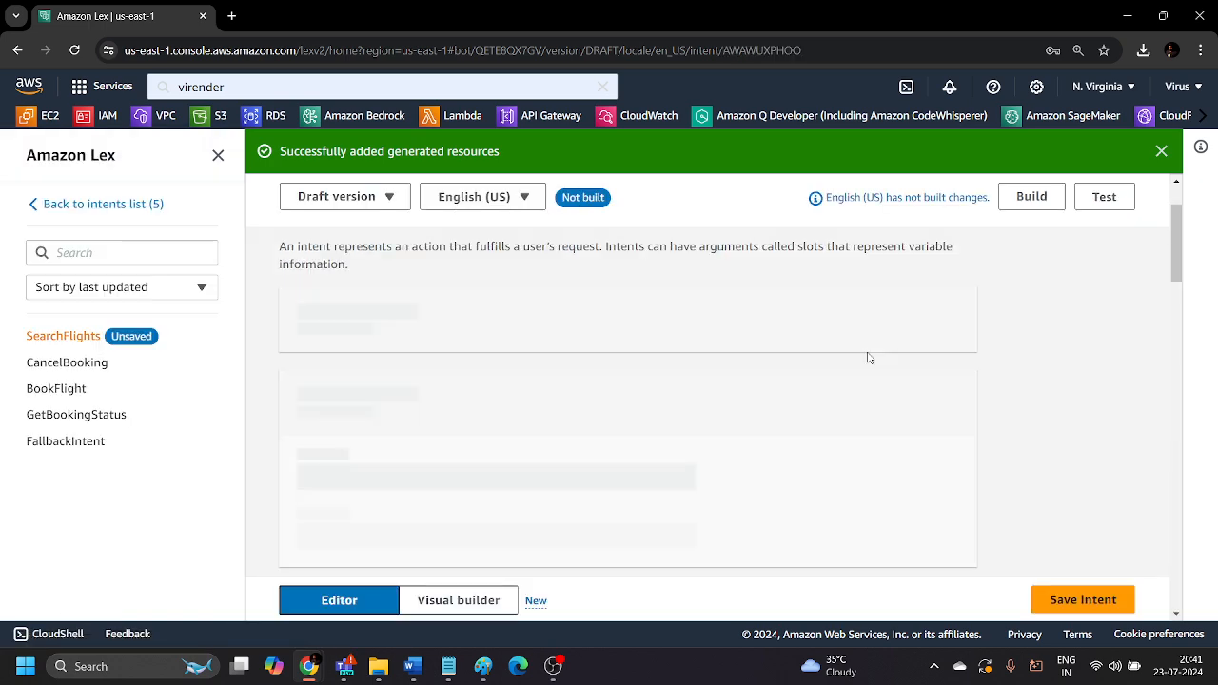
scroll(799, 379, "down", 4)
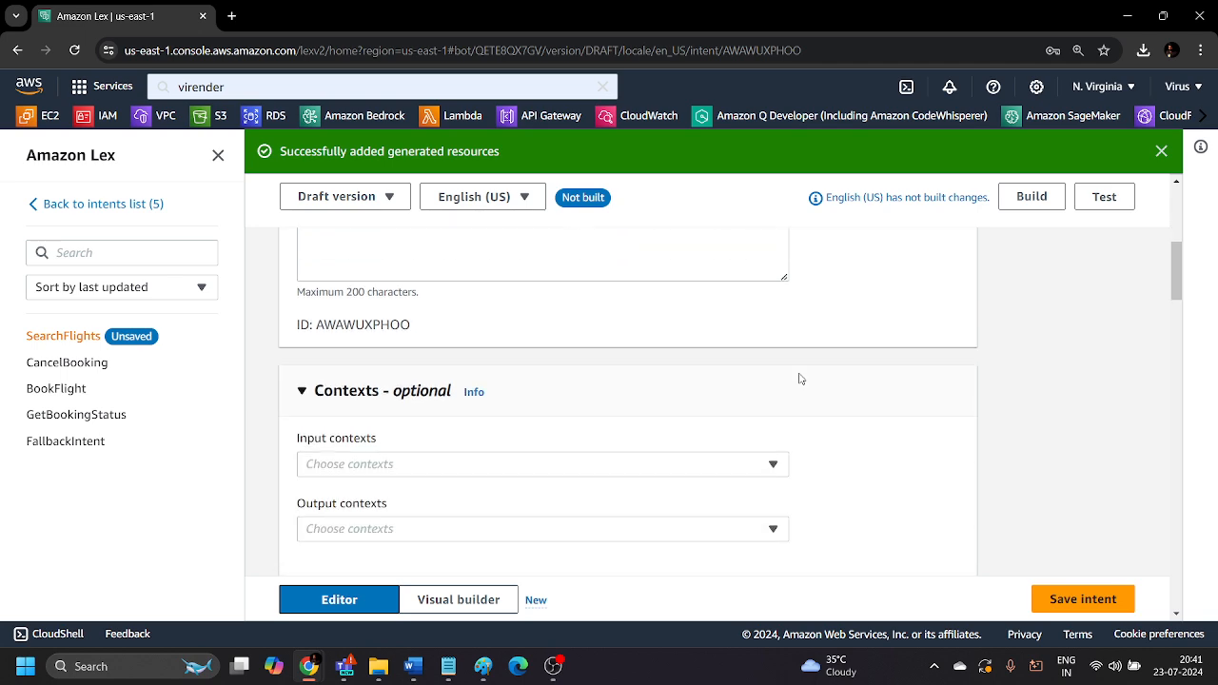
scroll(800, 379, "down", 6)
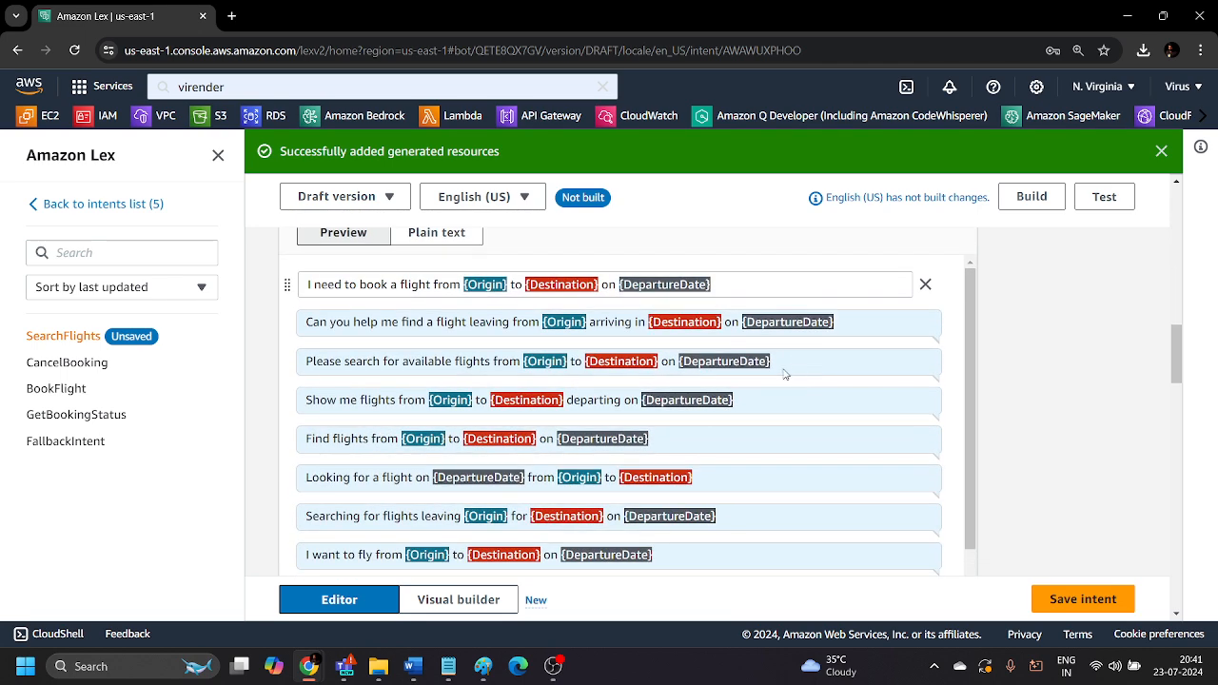
scroll(617, 323, "down", 1)
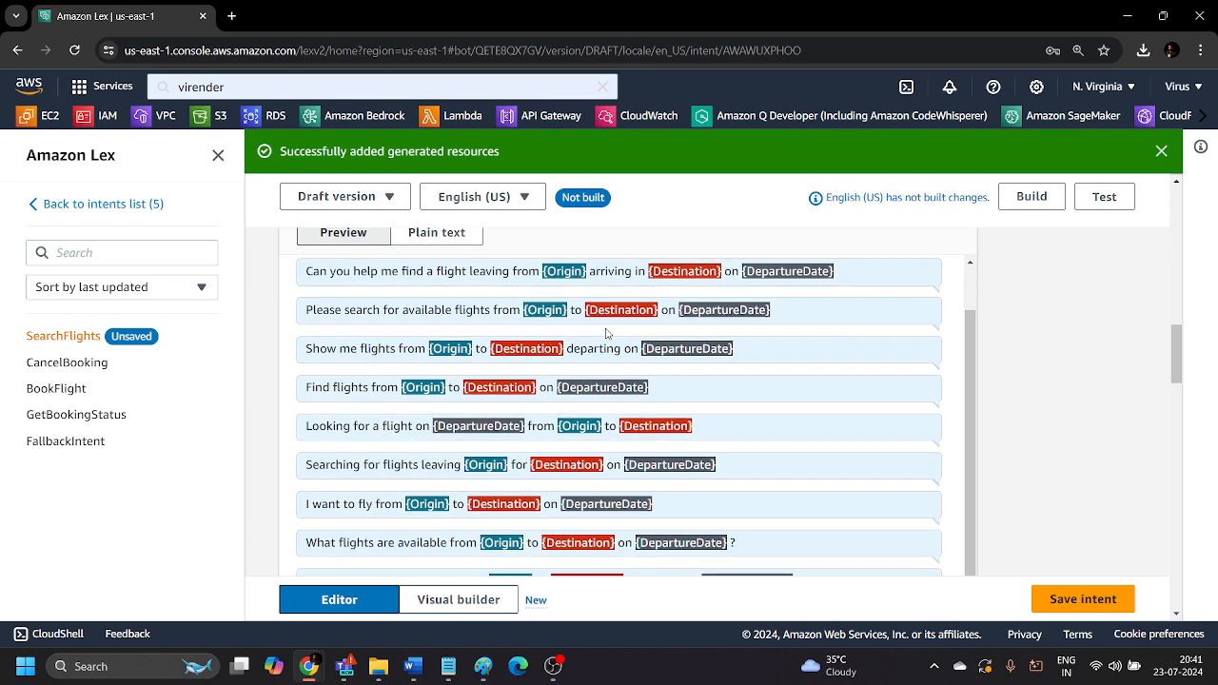
scroll(571, 409, "up", 1)
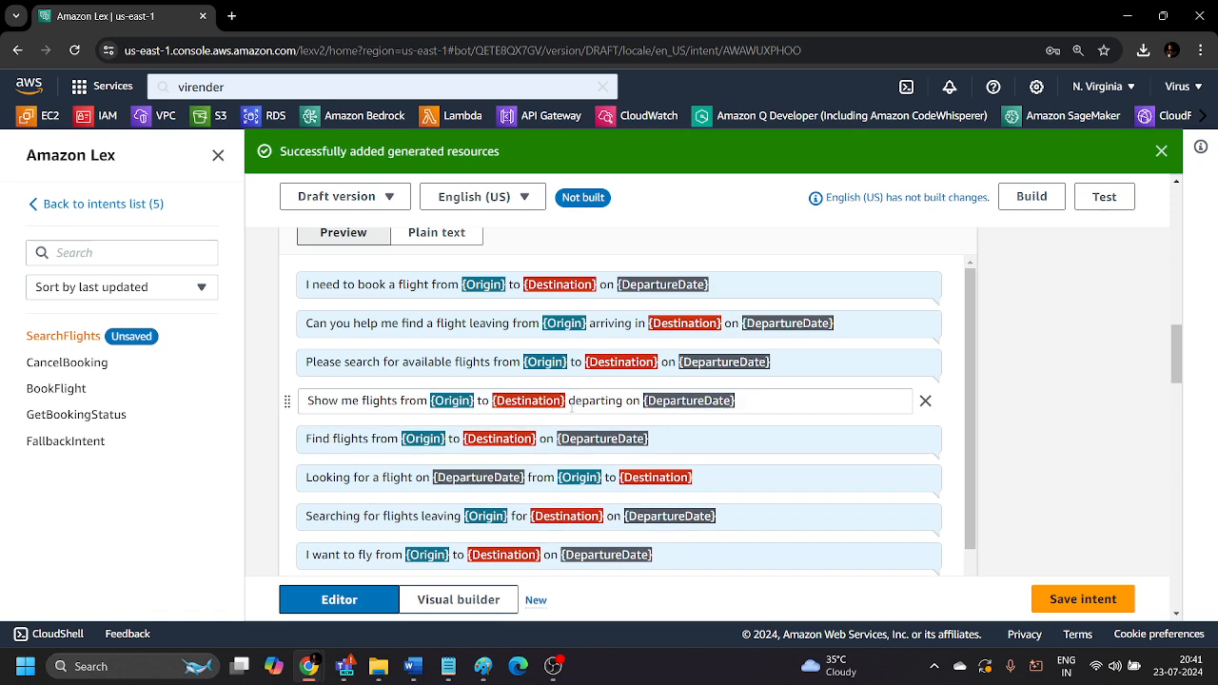
scroll(572, 329, "up", 1)
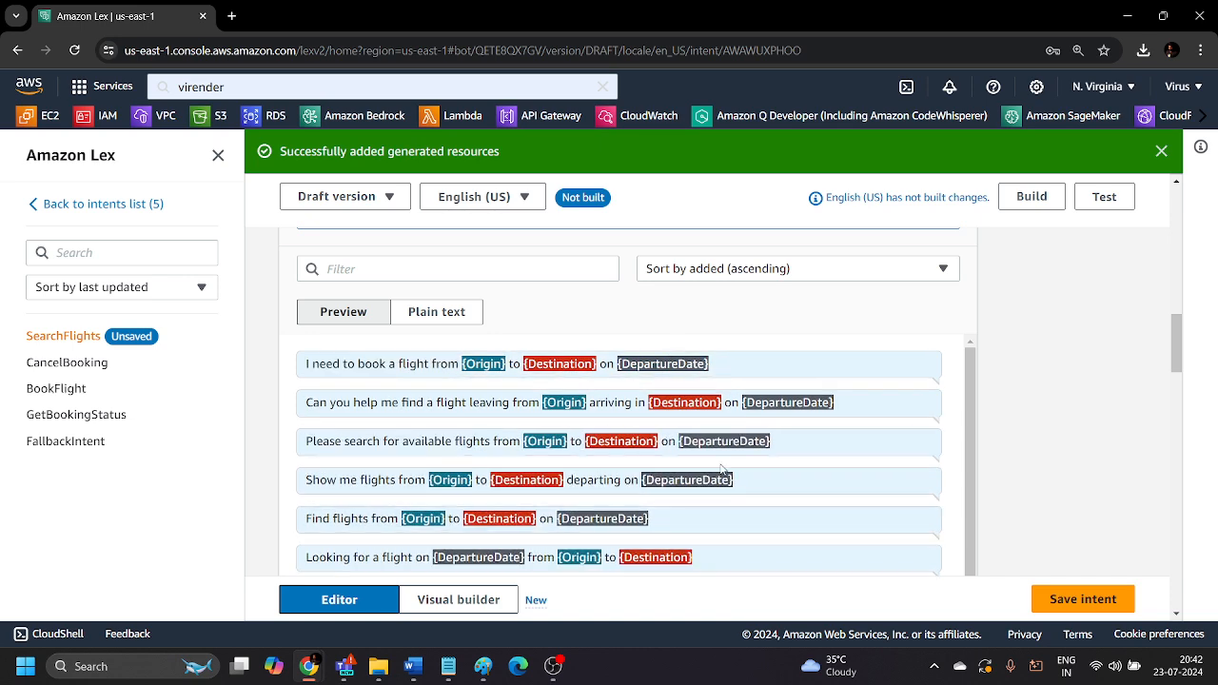
scroll(731, 476, "down", 1)
Save the SearchFlights intent.
scroll(727, 473, "up", 1)
scroll(1057, 380, "up", 12)
scroll(952, 381, "up", 3)
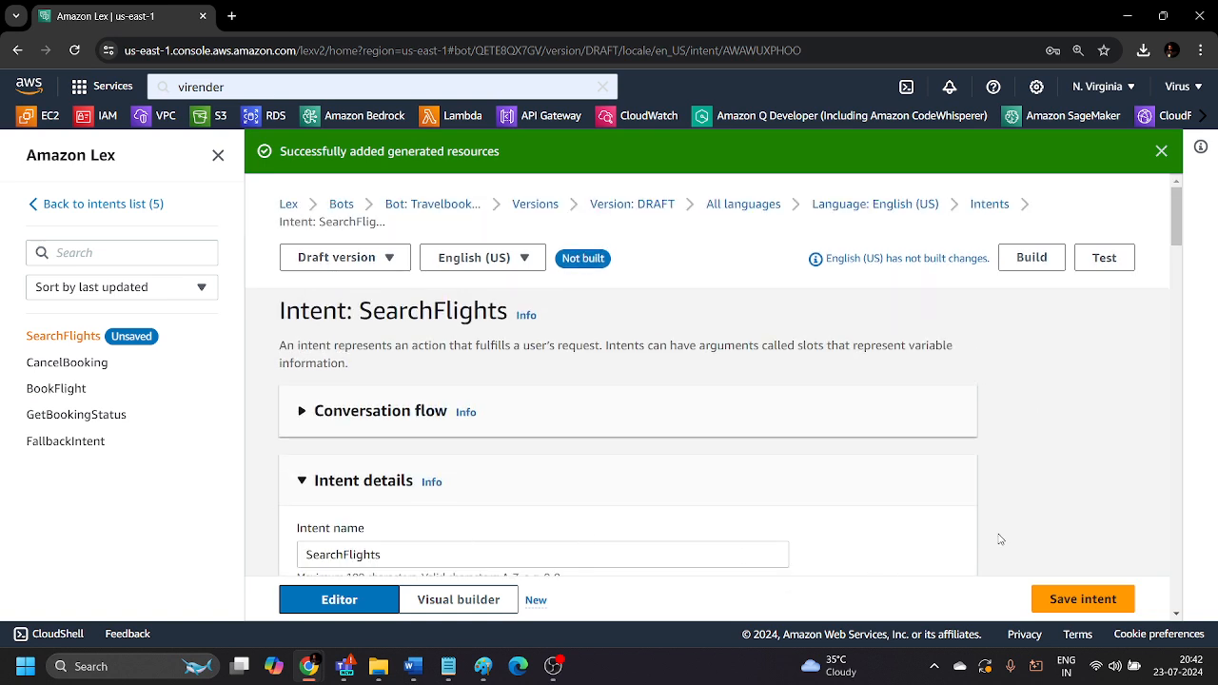
left_click(1064, 600)
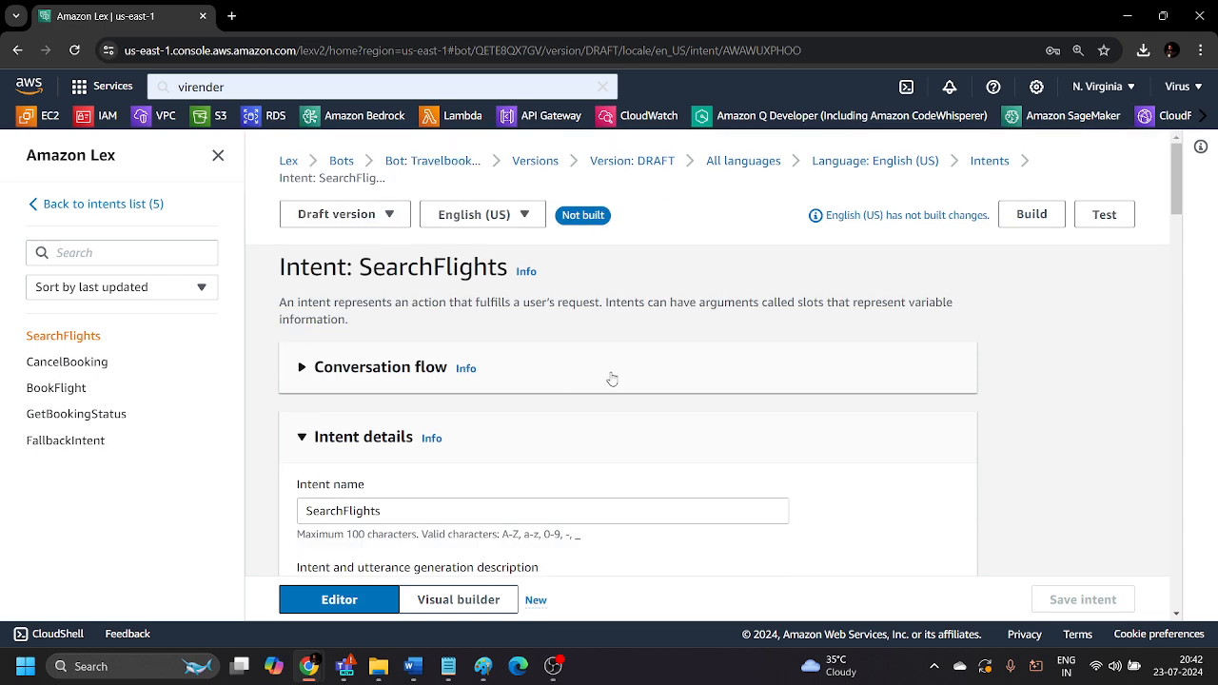
Build the bot's English (US) language and look over the SearchFlights intent's slots, utterances and closing response.
scroll(599, 394, "down", 10)
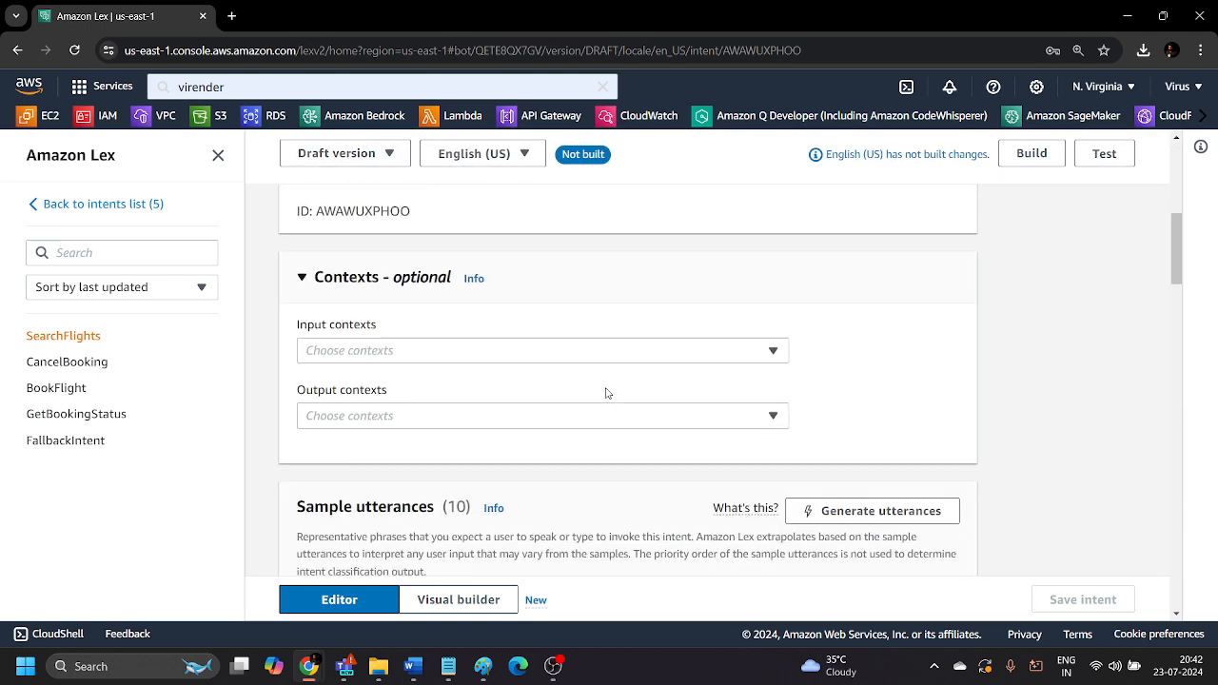
scroll(1058, 376, "down", 15)
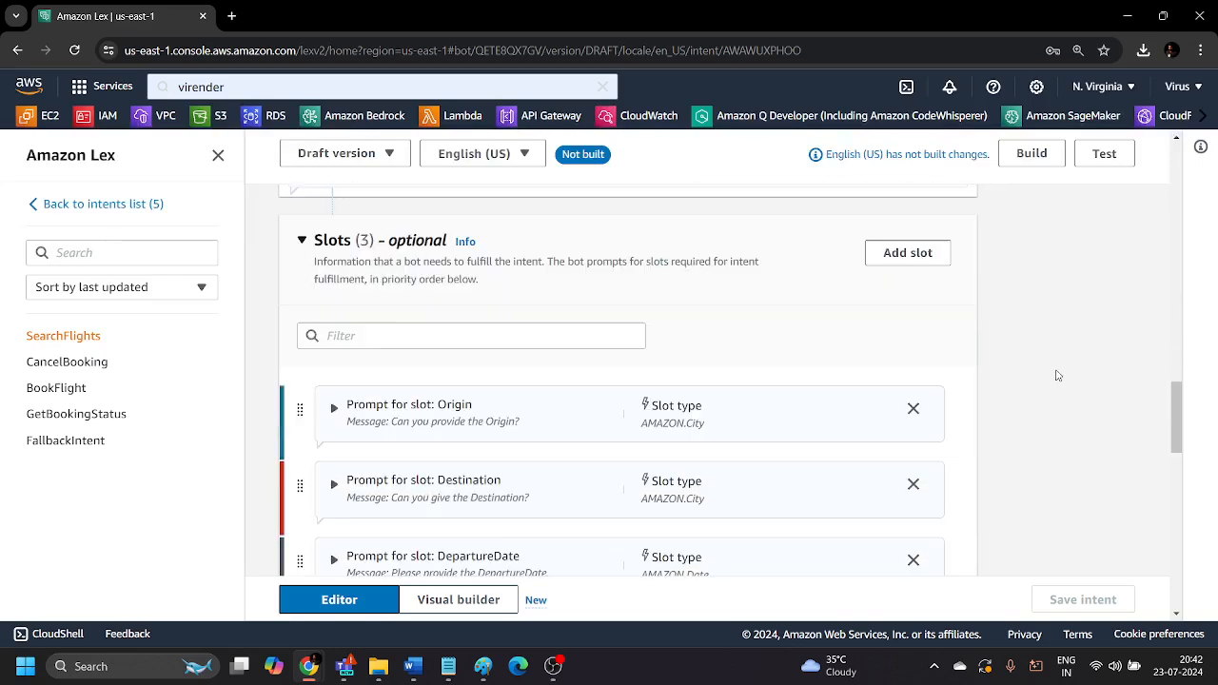
scroll(1058, 376, "down", 5)
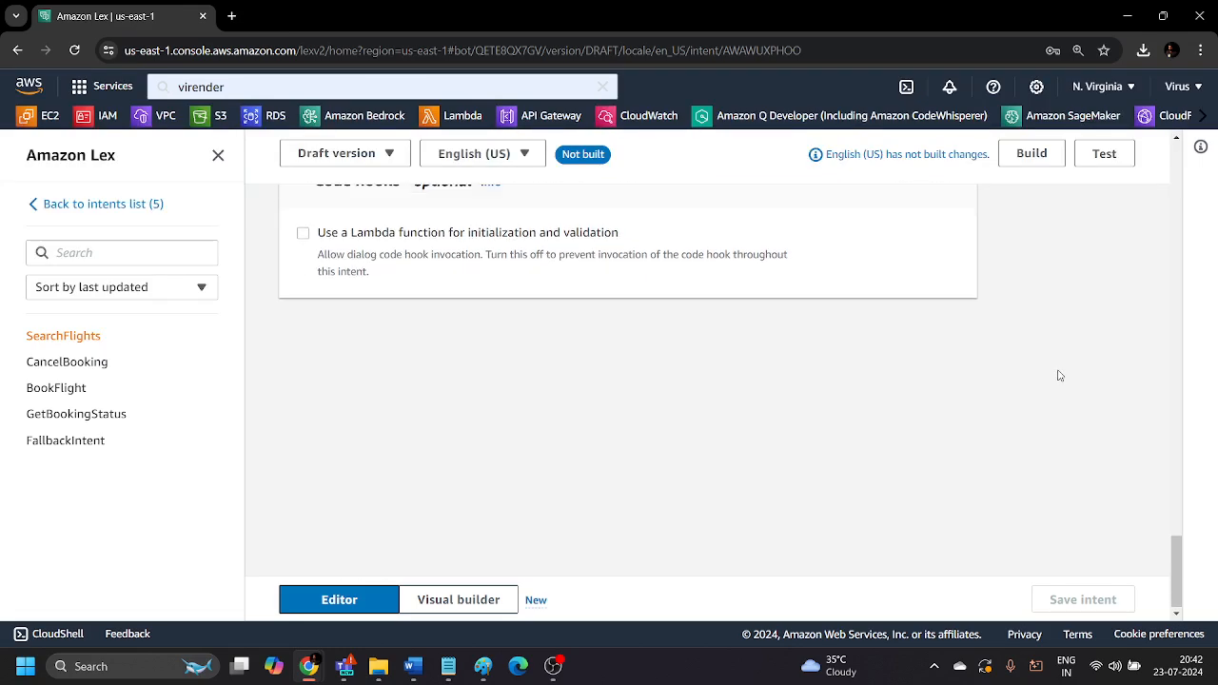
scroll(1054, 373, "up", 8)
scroll(1054, 372, "up", 15)
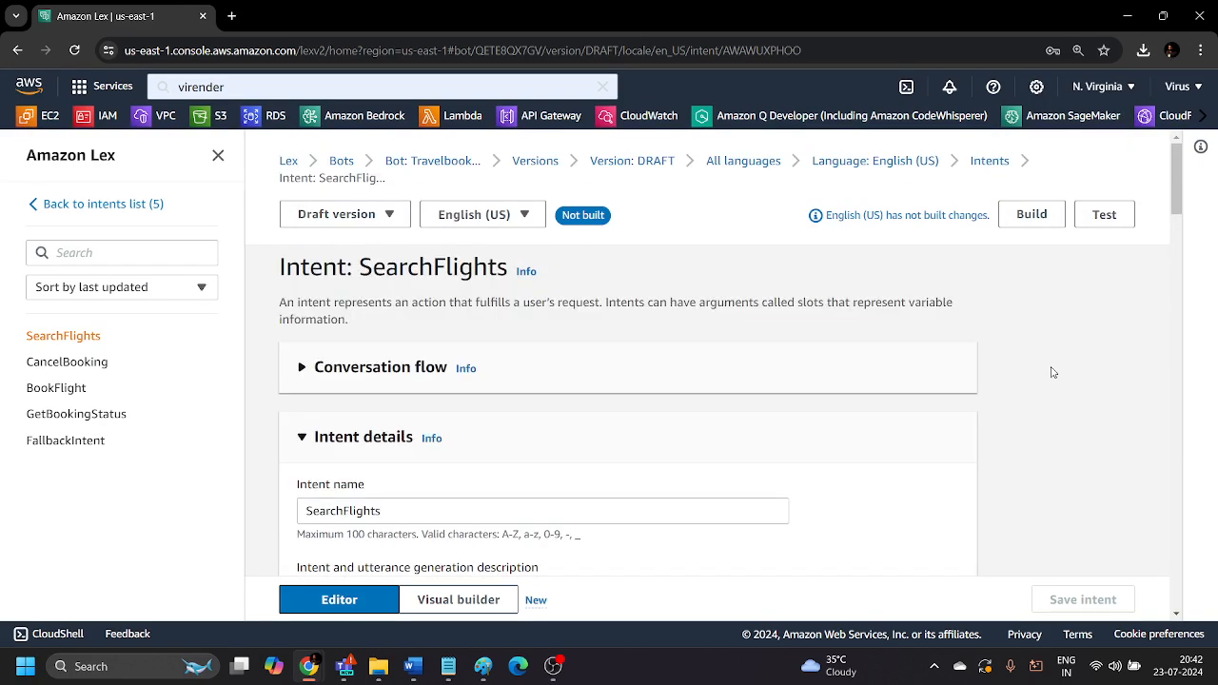
left_click(1015, 222)
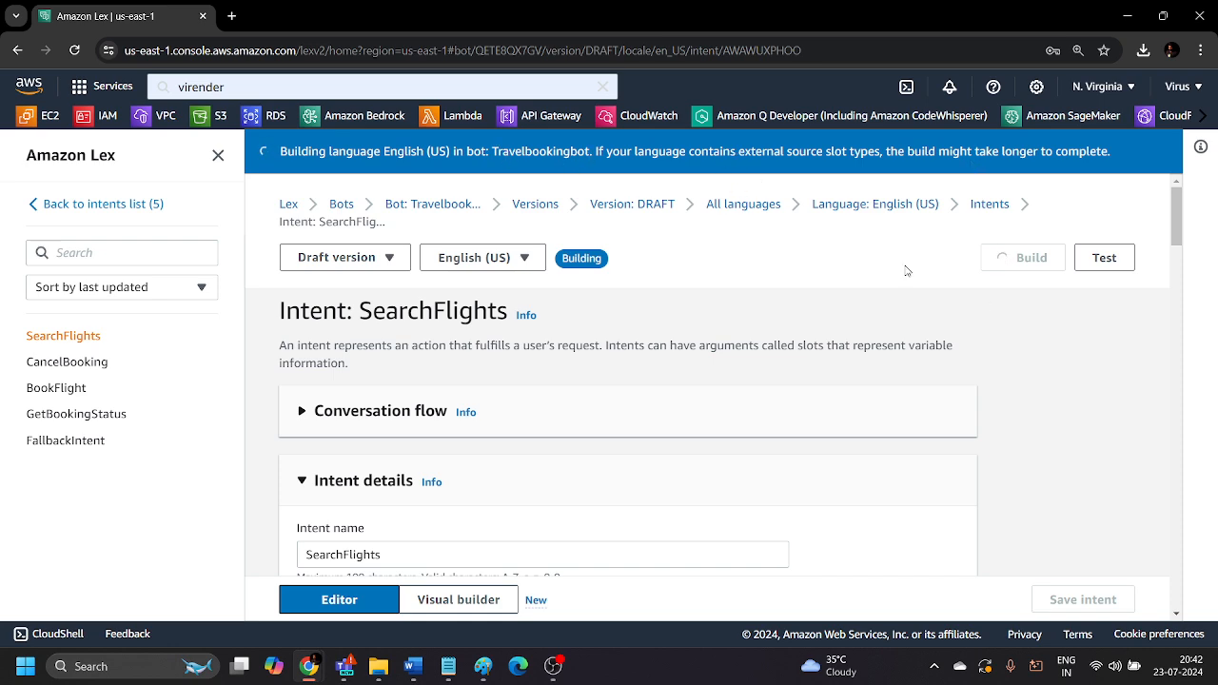
scroll(906, 272, "down", 15)
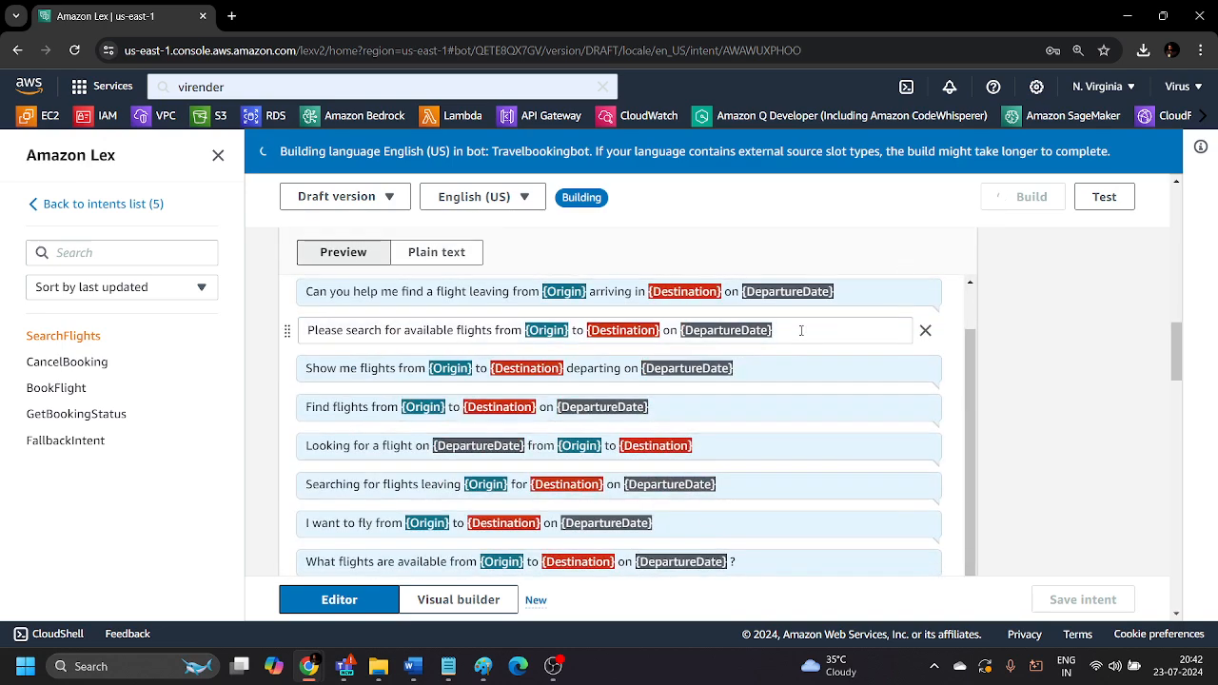
scroll(1014, 349, "down", 15)
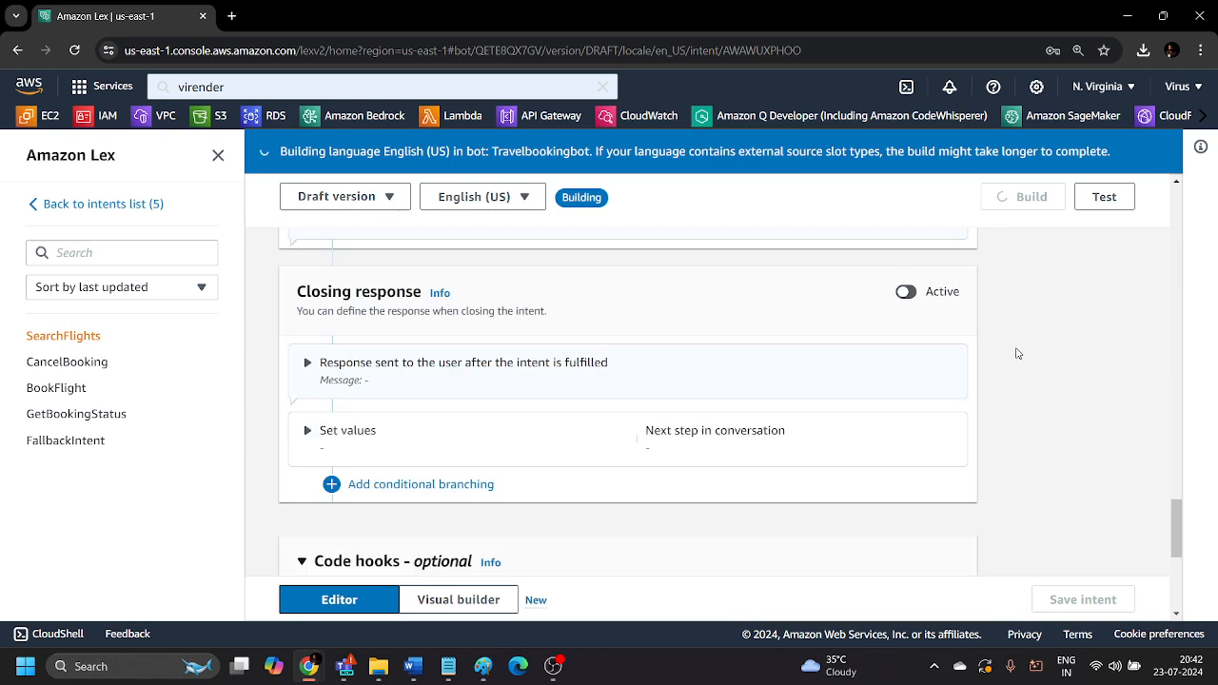
Open the test chat for the built draft version and send the message "Book flight".
scroll(923, 375, "up", 15)
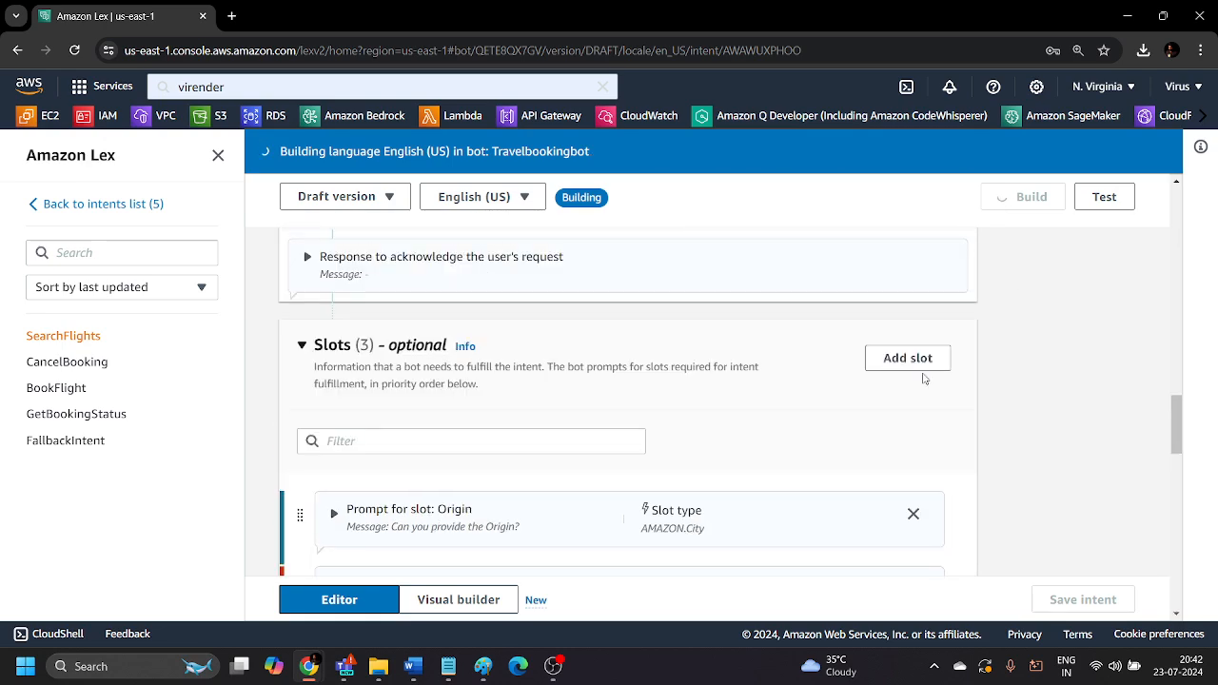
scroll(928, 381, "up", 10)
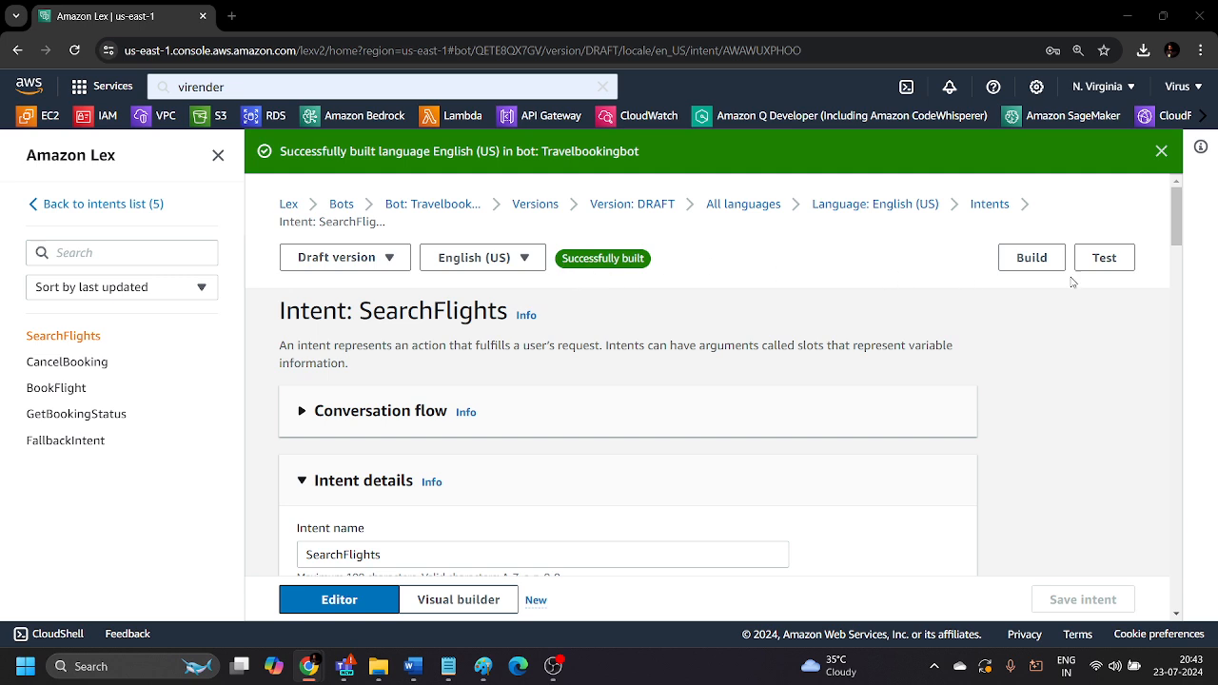
left_click(1104, 258)
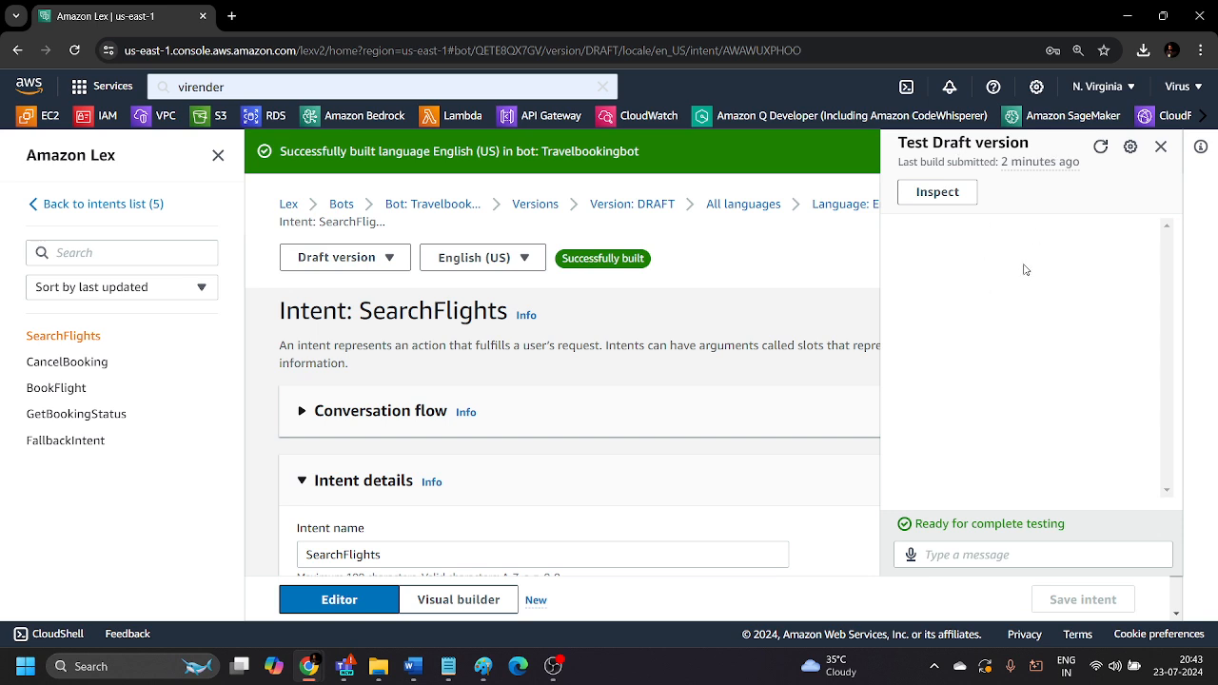
left_click(1019, 554)
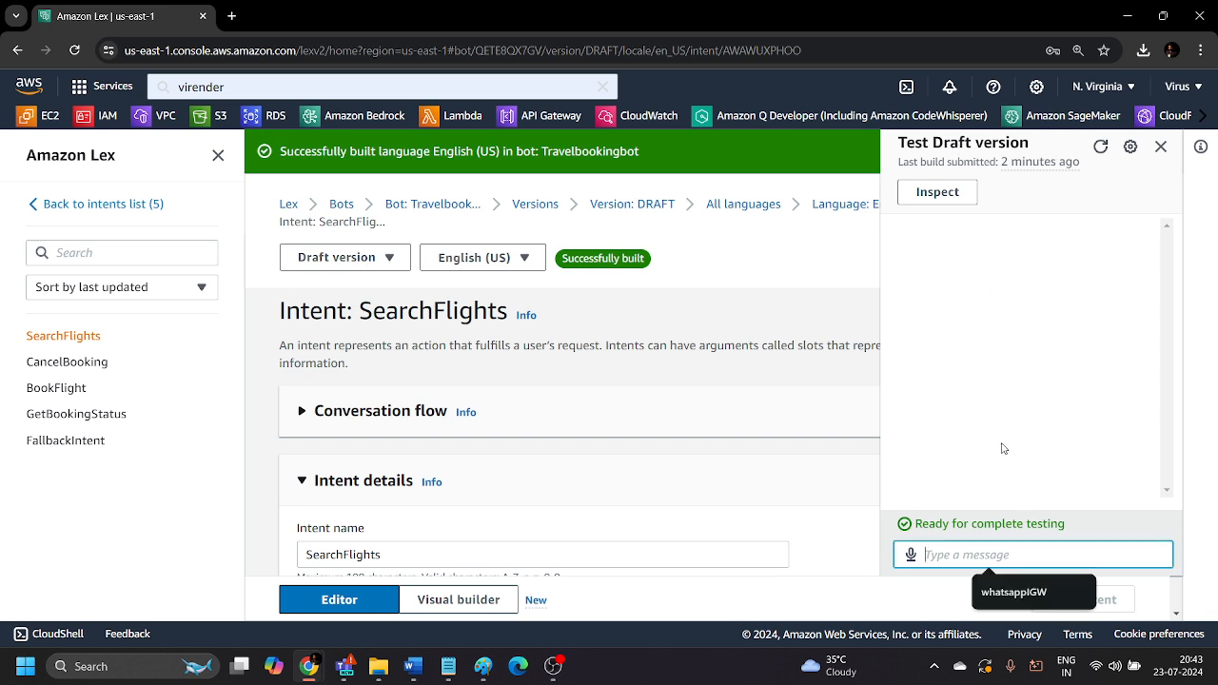
type("Book")
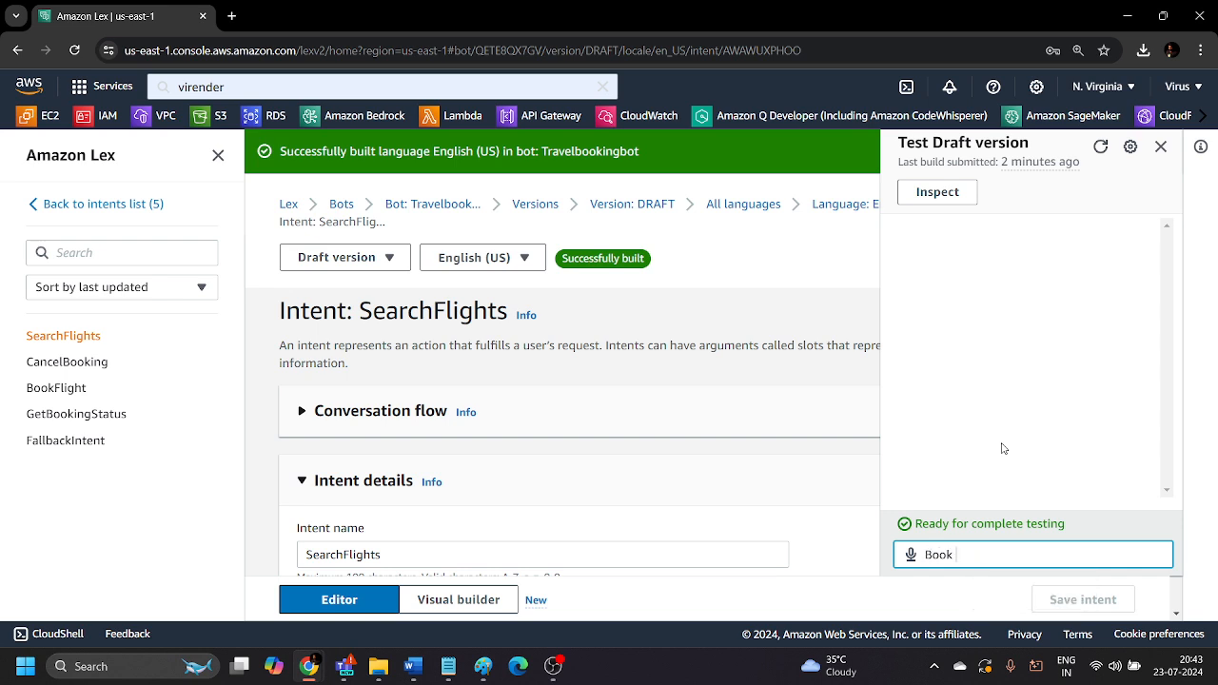
type(" flight")
key("Return")
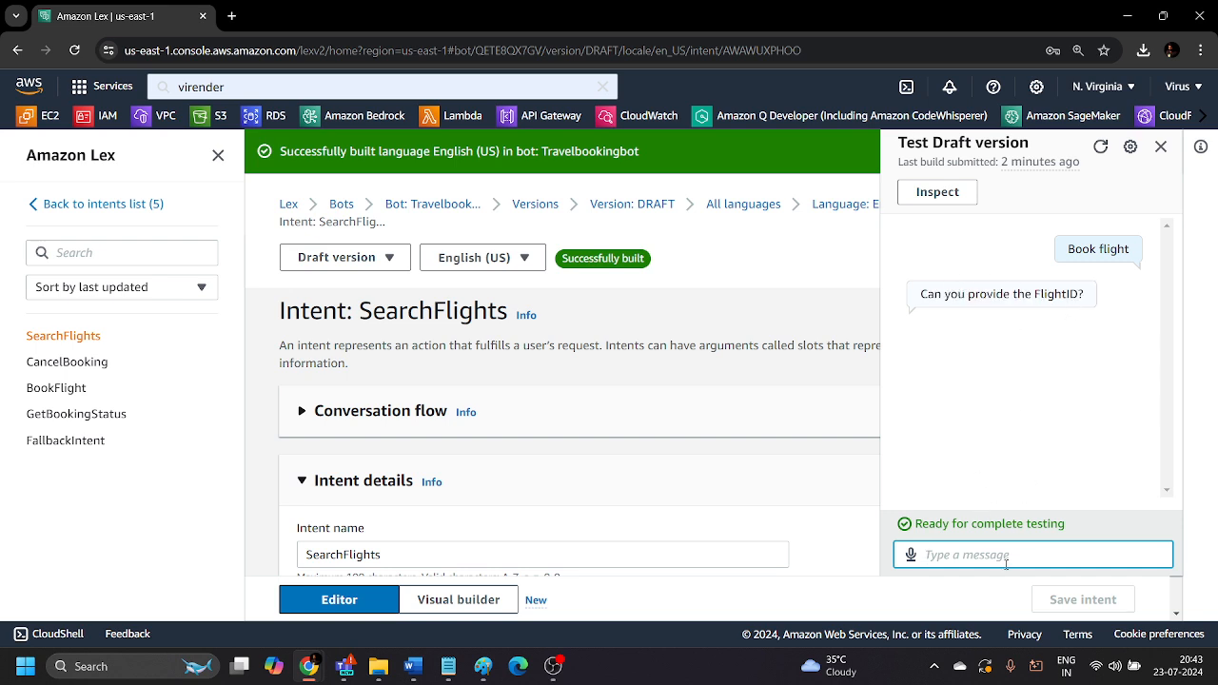
Answer the booking prompts with flight ID H233 and 5 passengers, and review the test conversation.
type("H233")
key("Return")
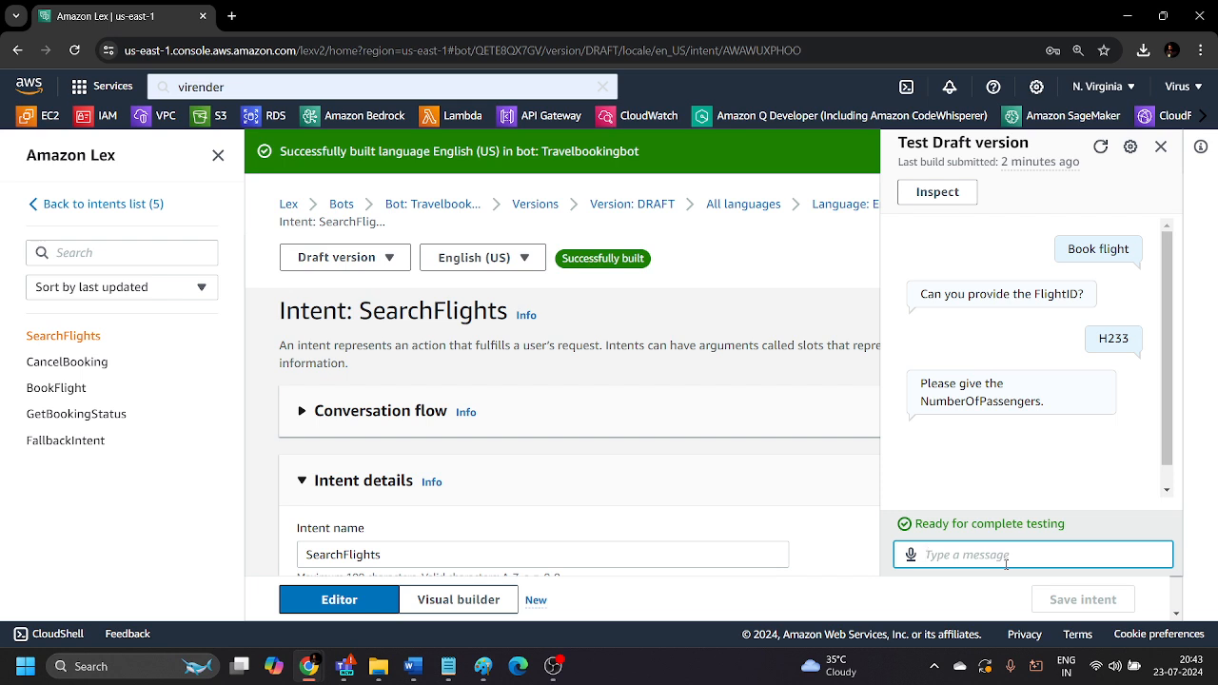
type("5")
key("Return")
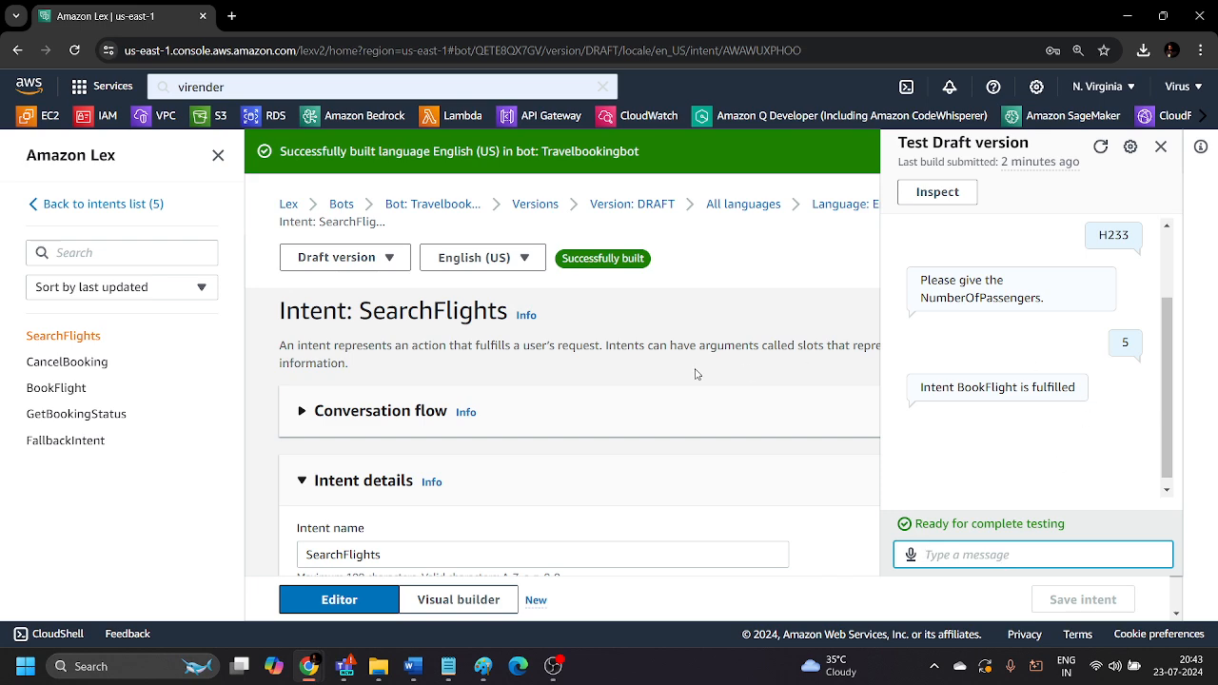
scroll(464, 421, "down", 5)
scroll(464, 421, "up", 5)
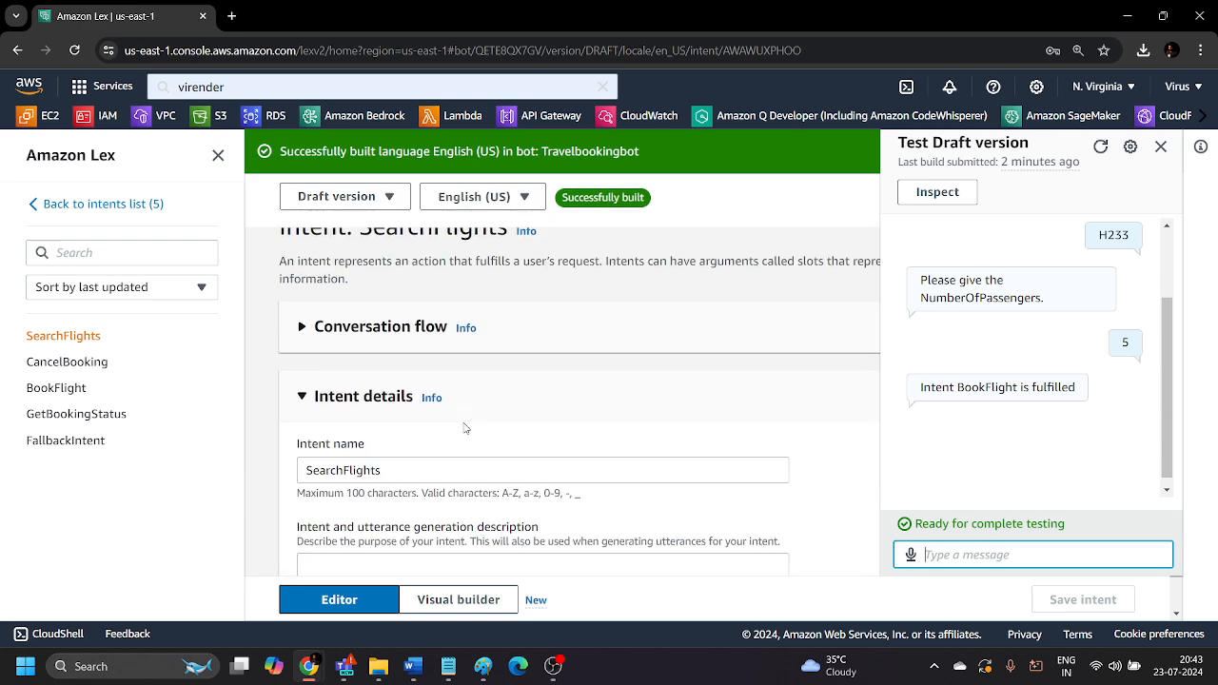
scroll(1019, 402, "up", 1)
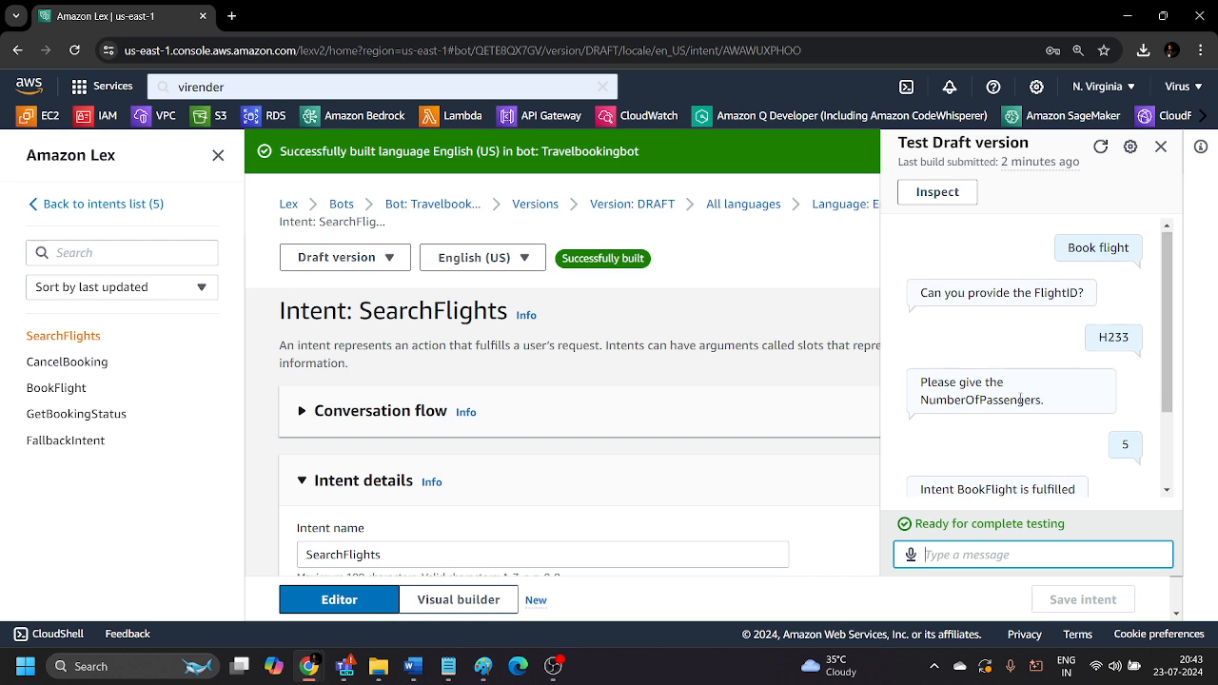
scroll(991, 478, "down", 2)
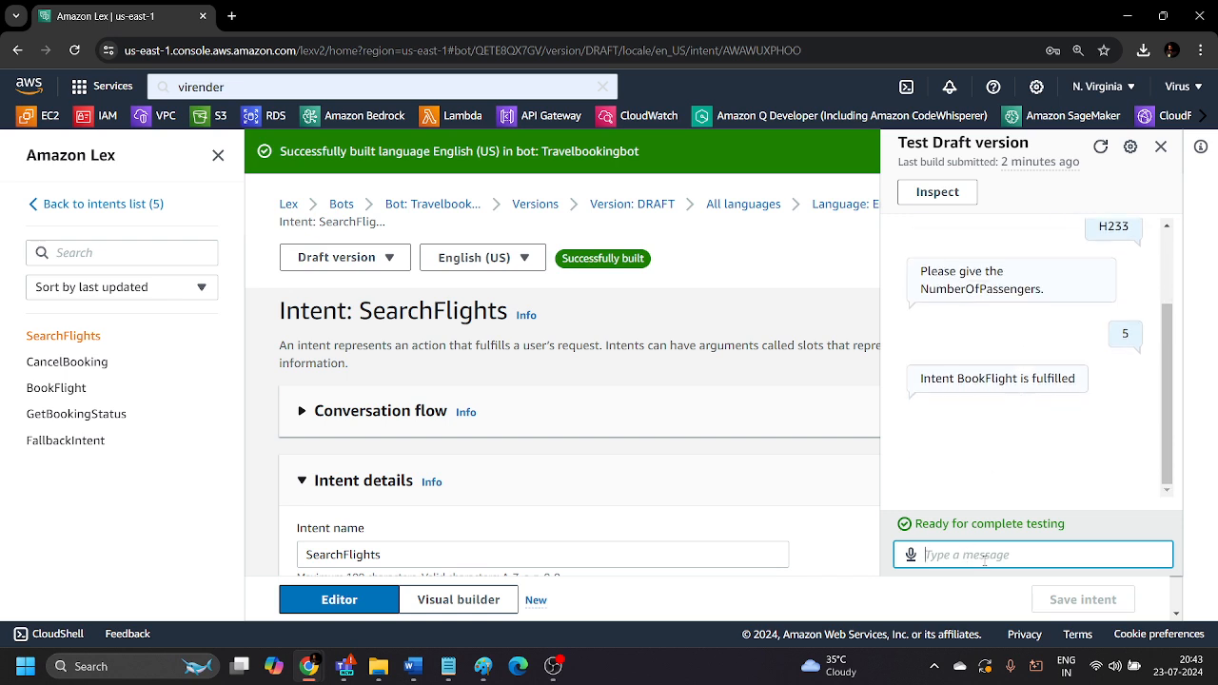
Test the cancellation flow by sending "Cancel booking" and supplying a booking ID, and close the test chat after reviewing the replies.
type("Cancel booking")
key("Return")
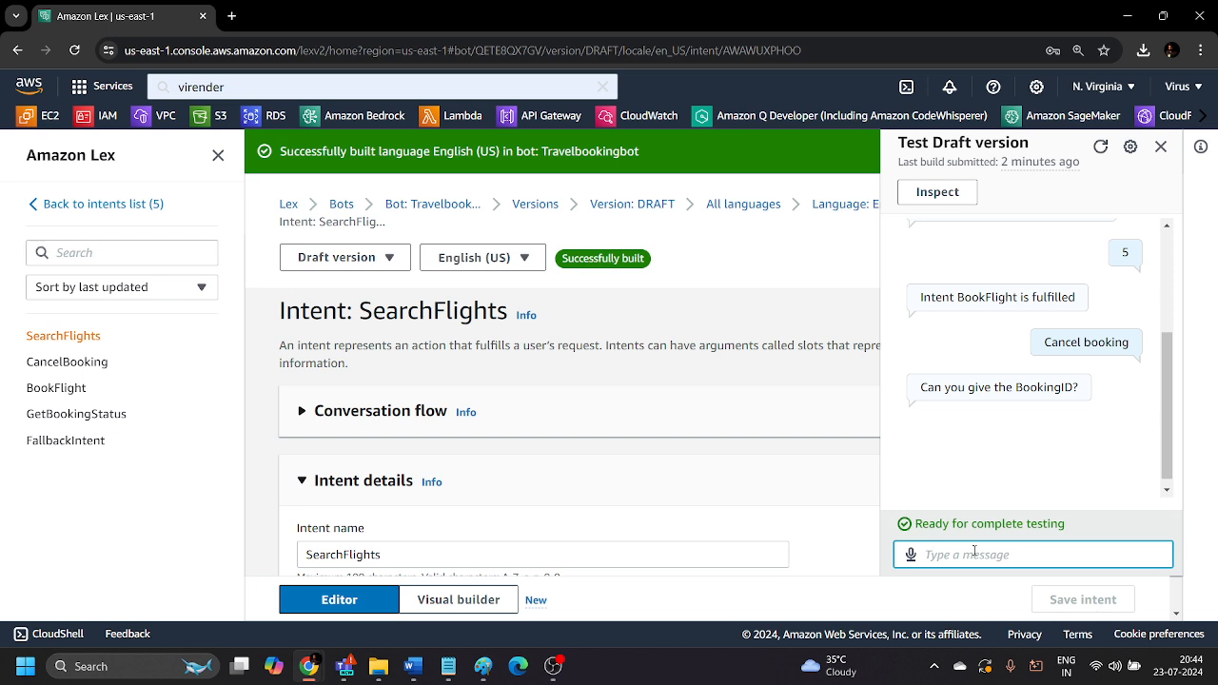
type("G555")
key("Return")
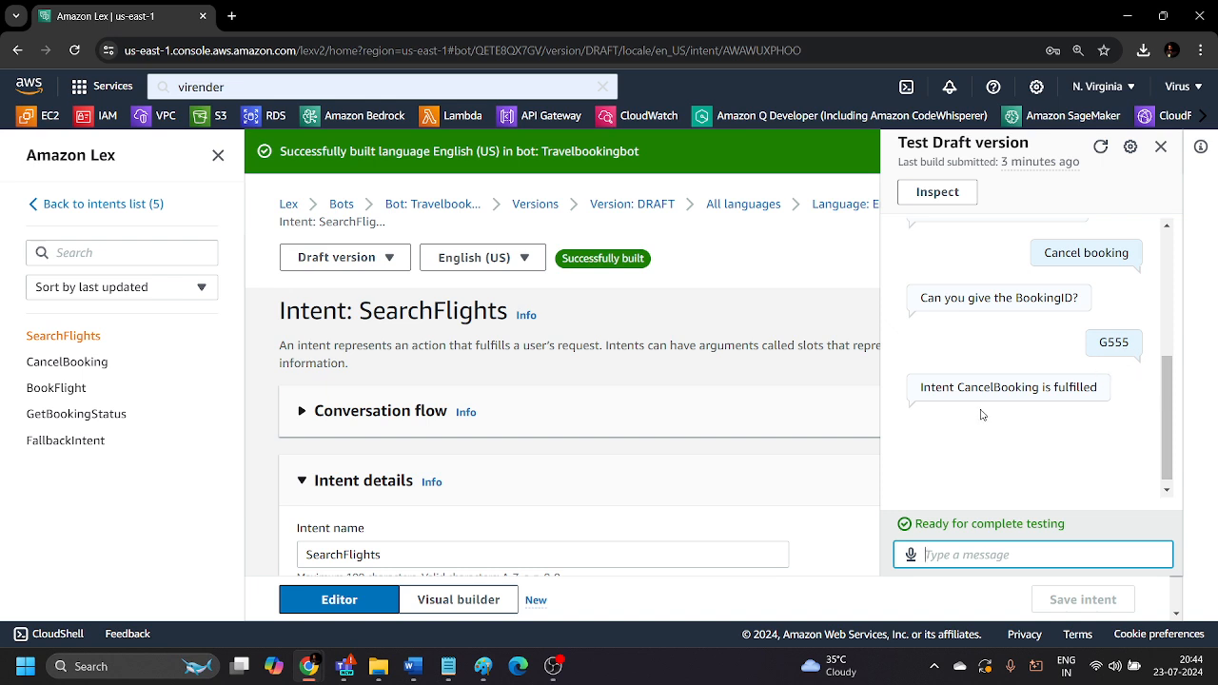
scroll(984, 417, "up", 5)
scroll(985, 419, "down", 5)
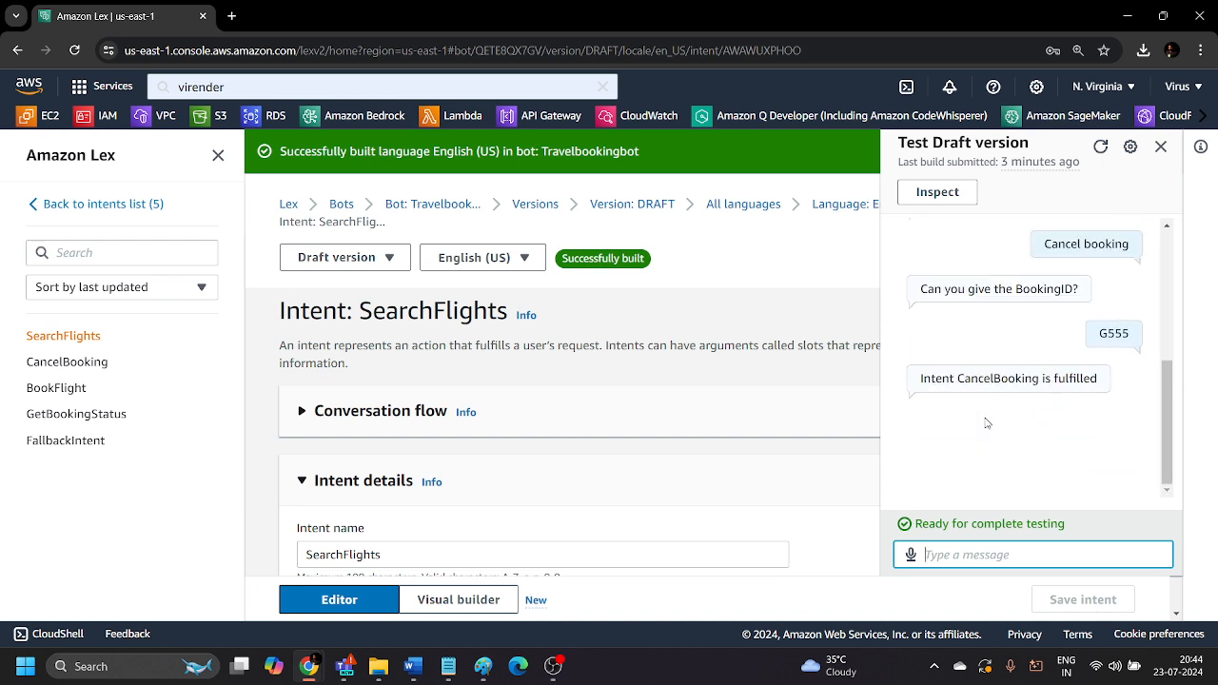
scroll(987, 422, "up", 5)
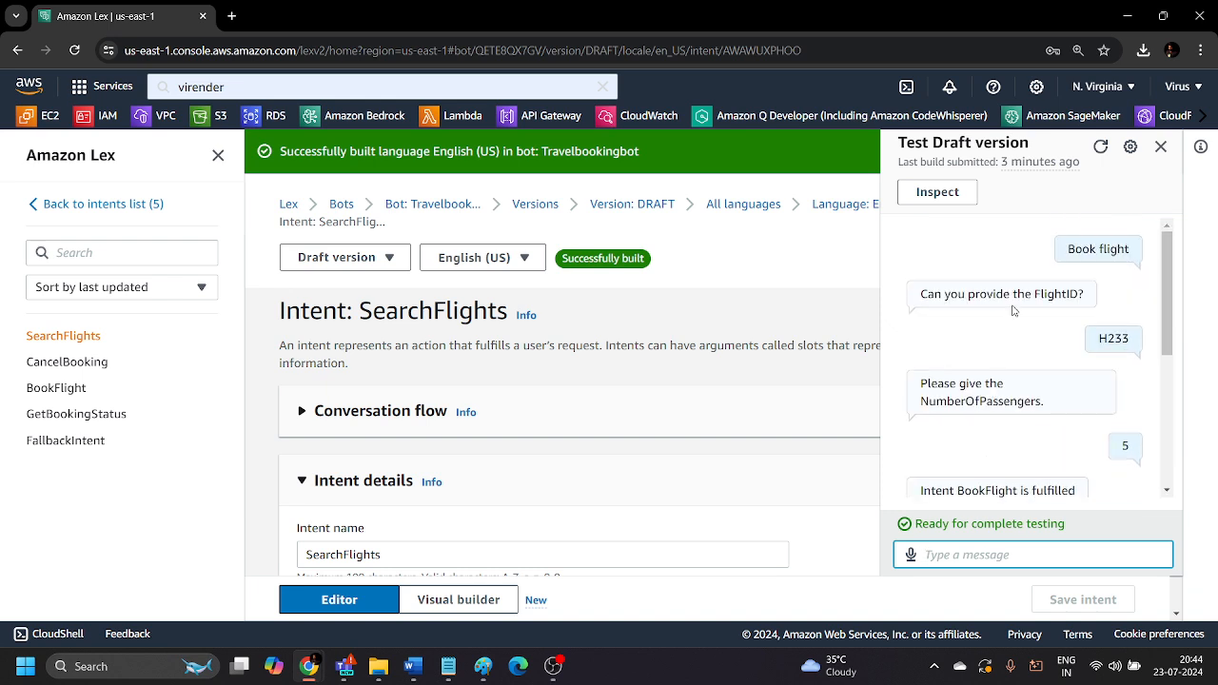
left_click(1162, 146)
Leave the SearchFlights intent and open the list of all Amazon Lex bots.
scroll(785, 246, "down", 15)
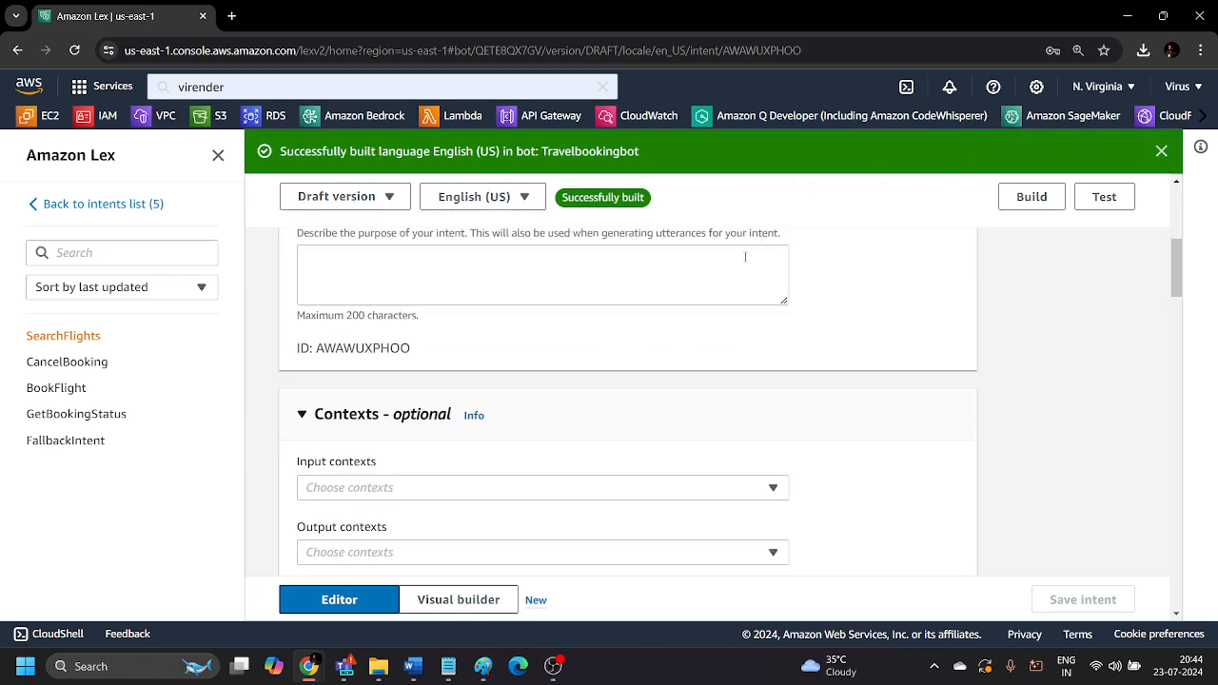
scroll(722, 394, "down", 10)
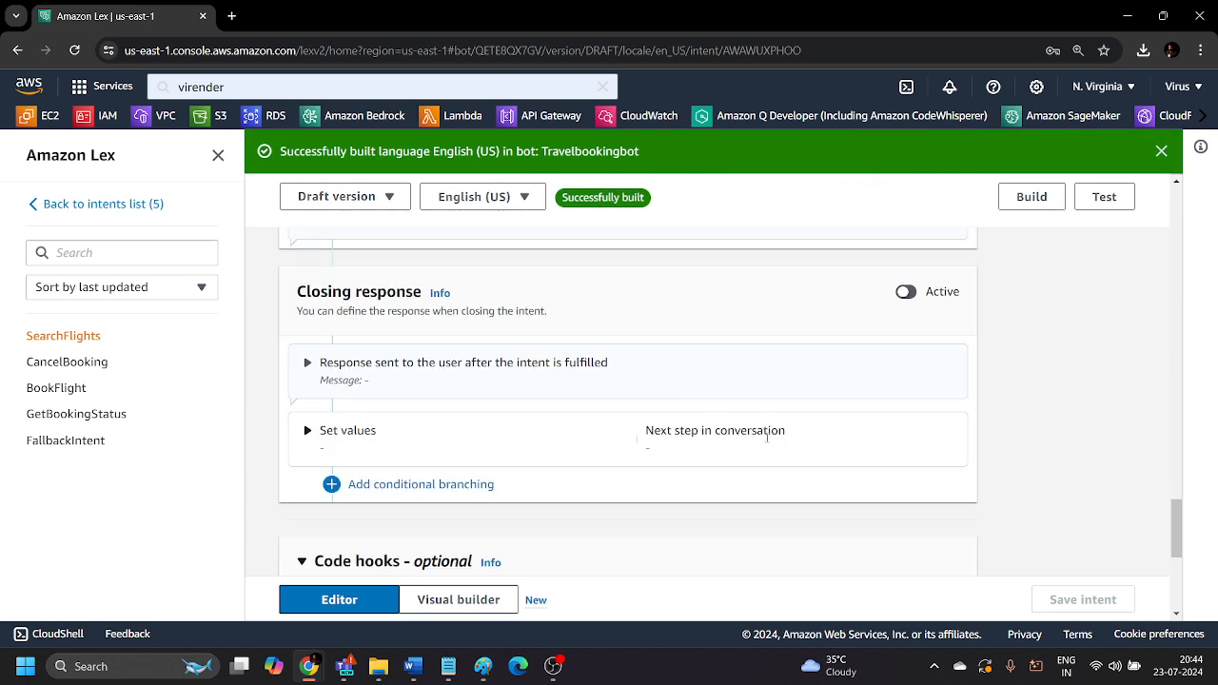
scroll(1157, 527, "up", 12)
scroll(1069, 457, "up", 15)
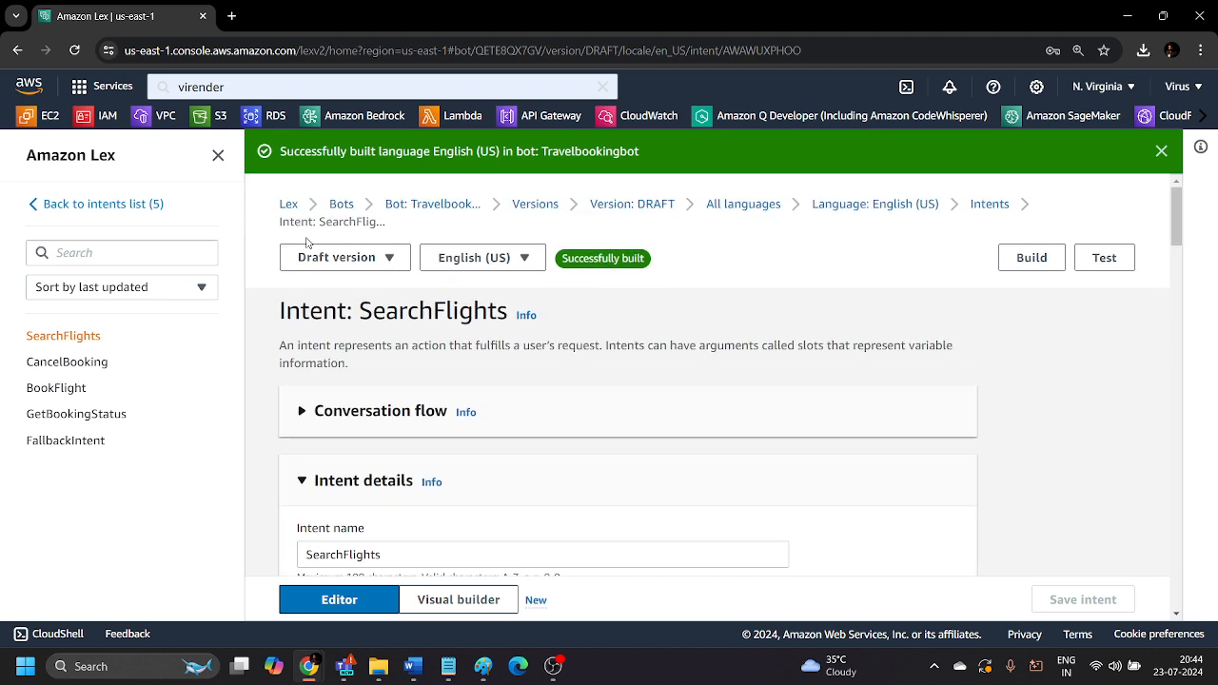
left_click(64, 157)
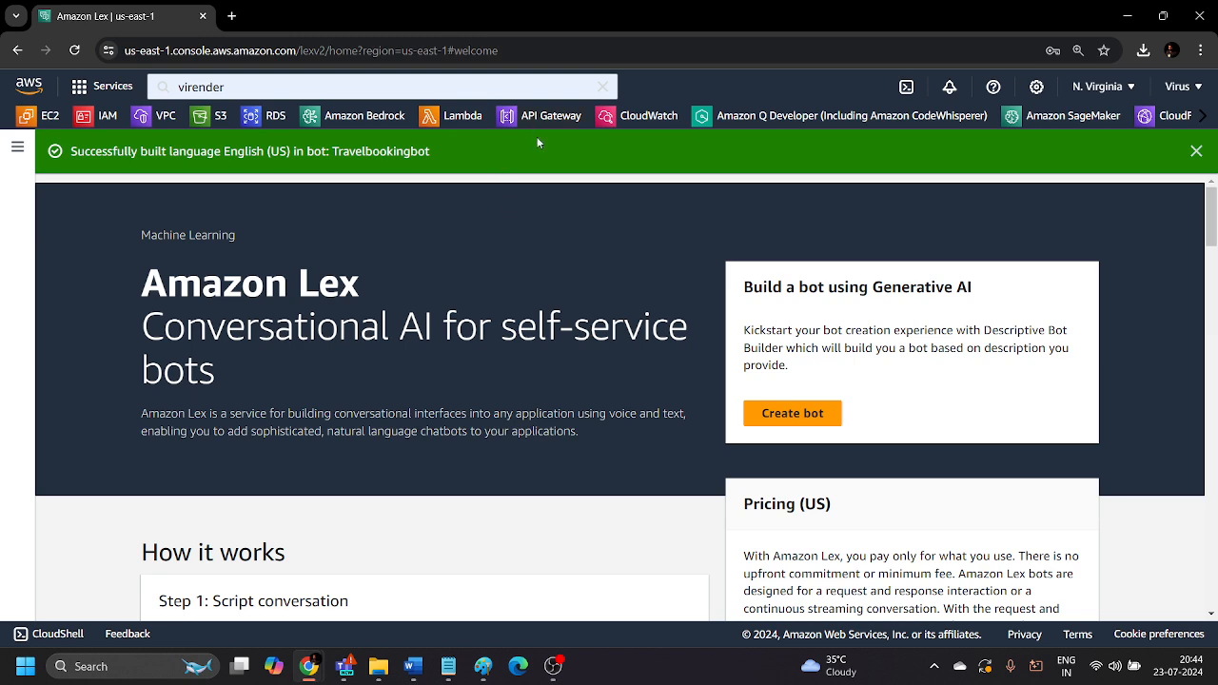
left_click(17, 146)
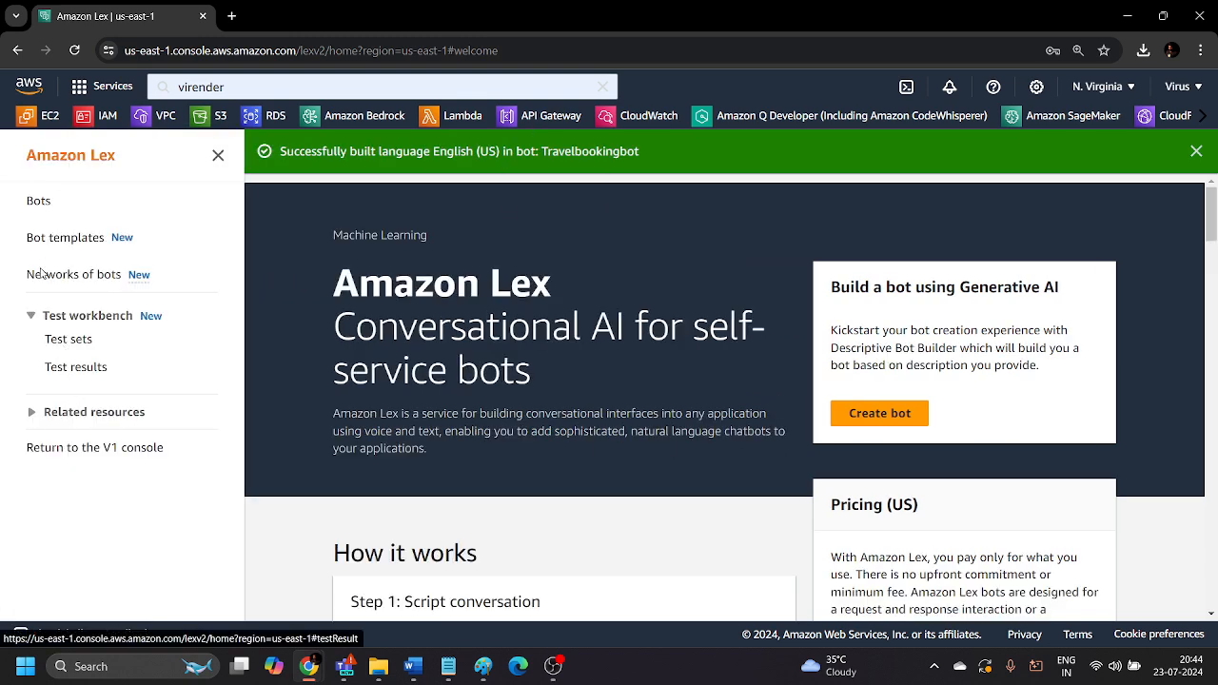
left_click(38, 202)
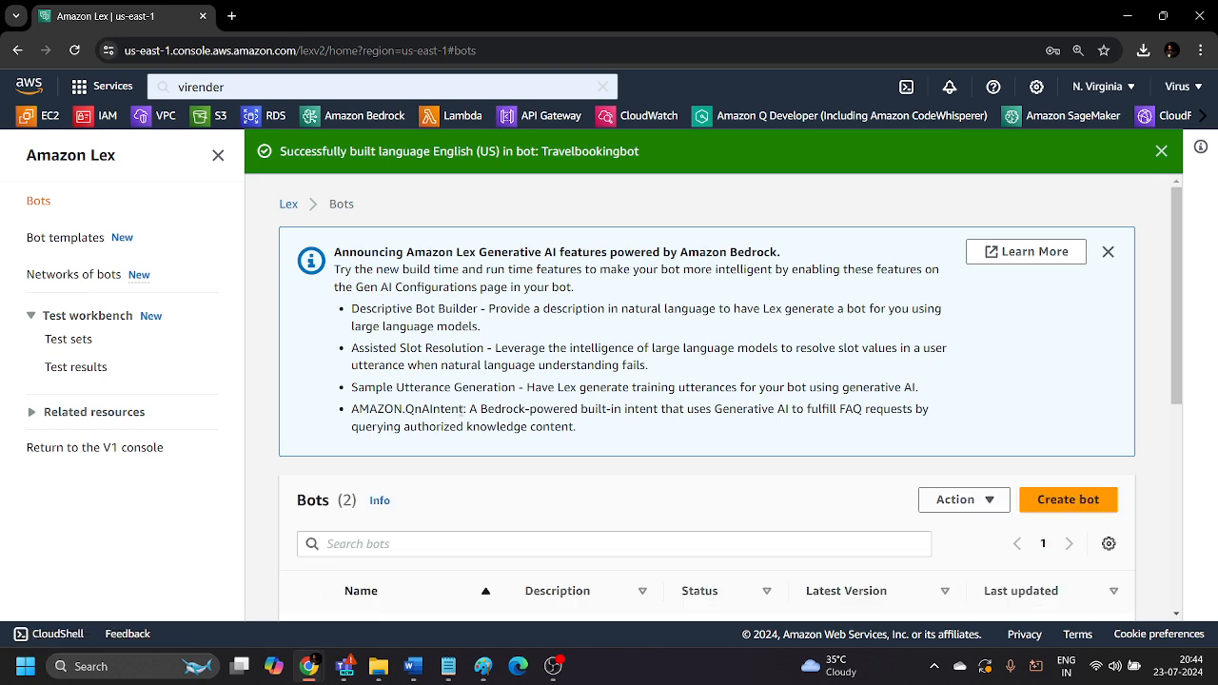
Delete the Travelbookingbot bot and confirm the deletion.
scroll(318, 354, "down", 3)
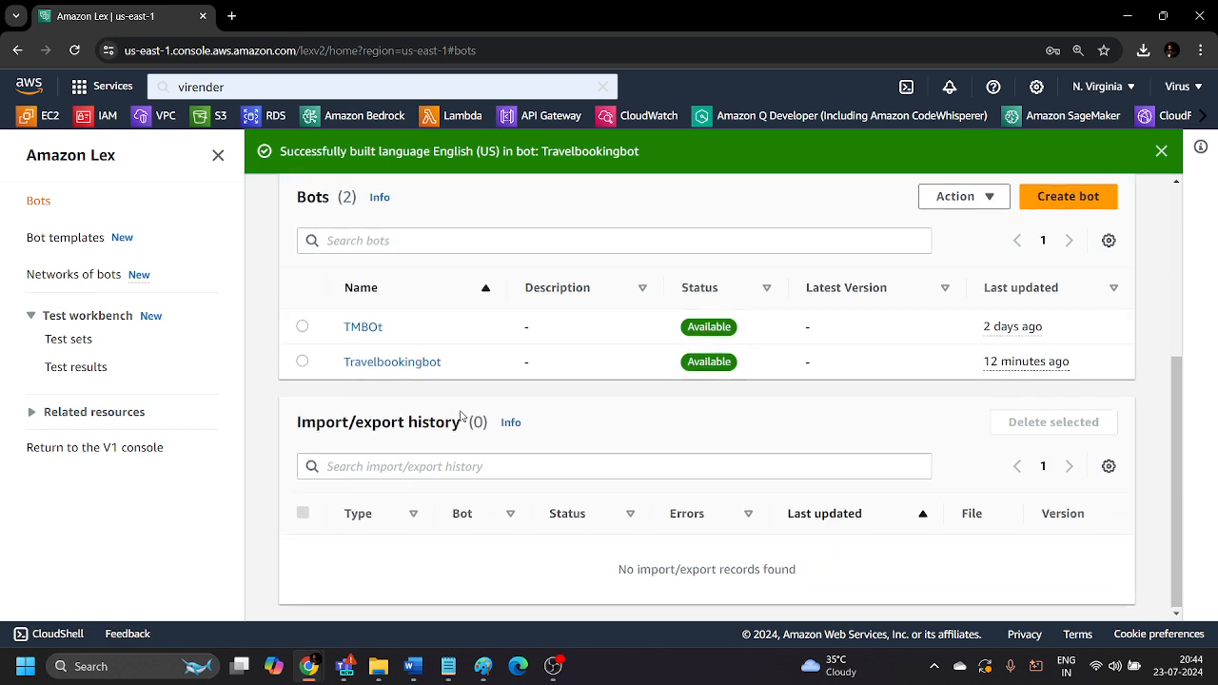
left_click(302, 361)
left_click(990, 204)
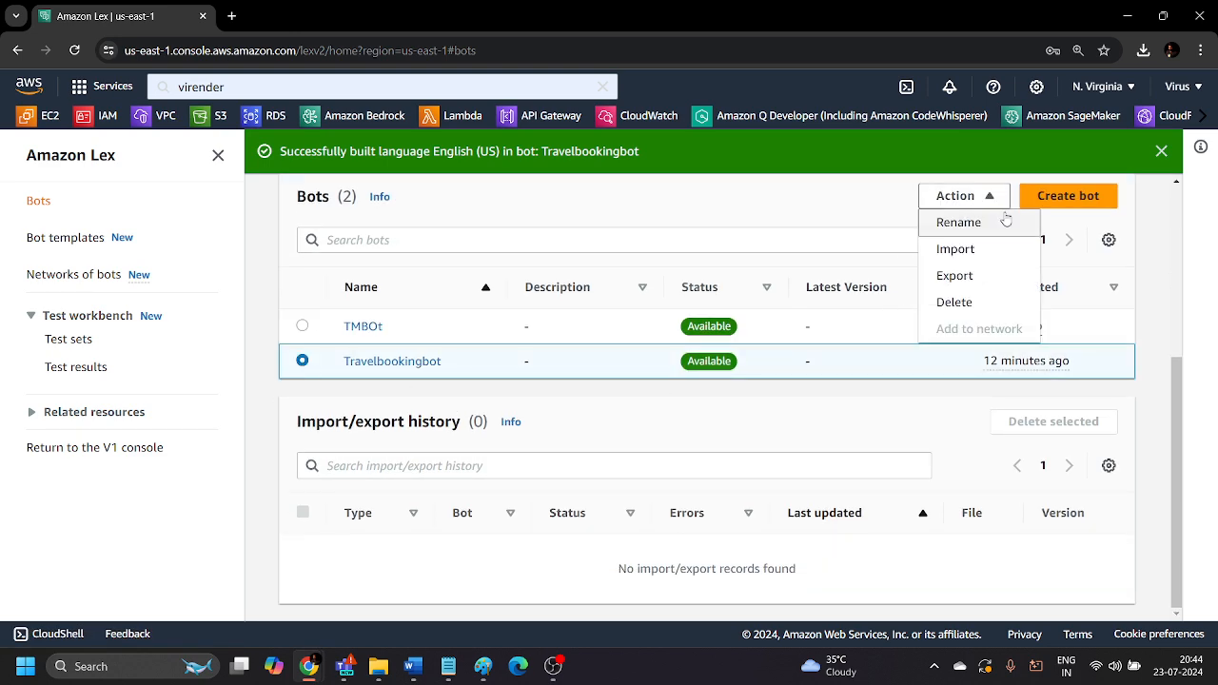
left_click(963, 301)
left_click(794, 454)
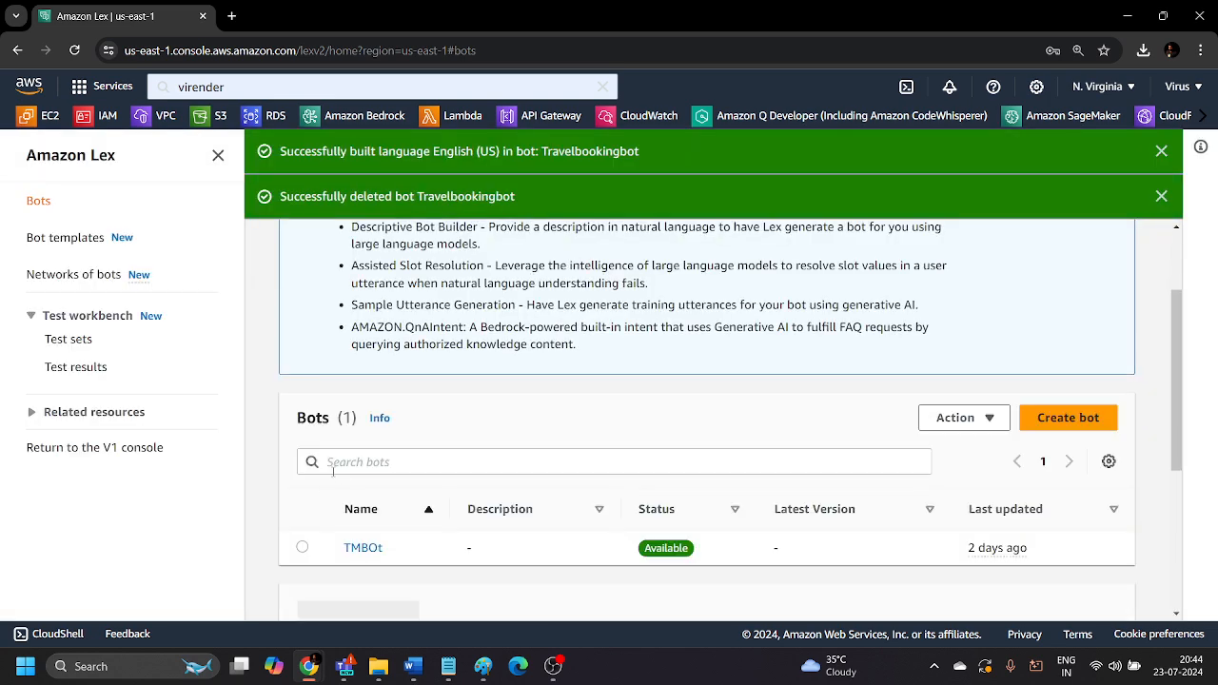
Delete the remaining TMBOt bot and confirm the deletion.
scroll(334, 479, "down", 2)
left_click(303, 389)
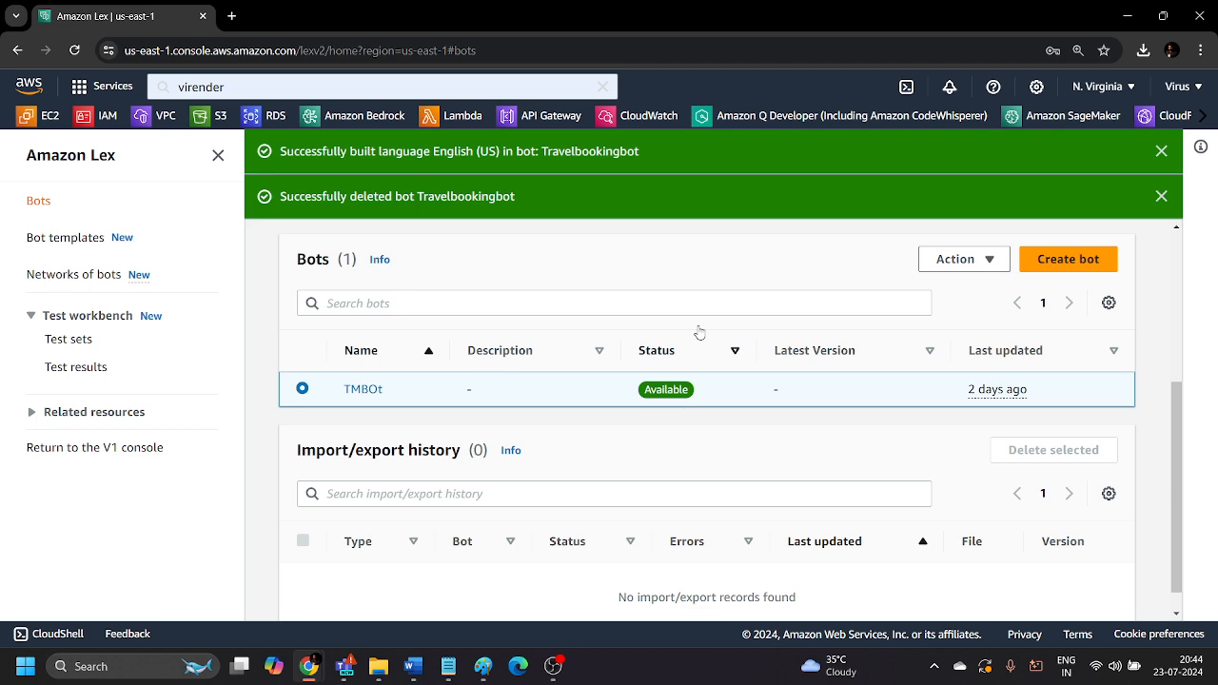
left_click(970, 265)
left_click(954, 366)
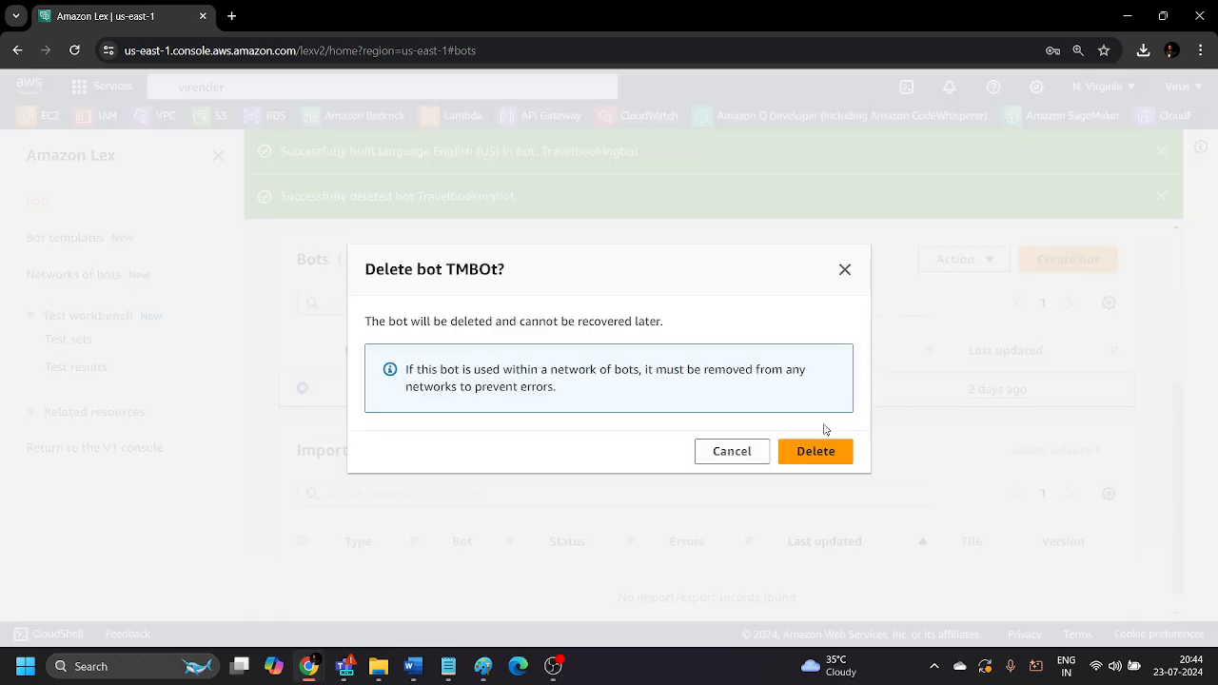
left_click(816, 451)
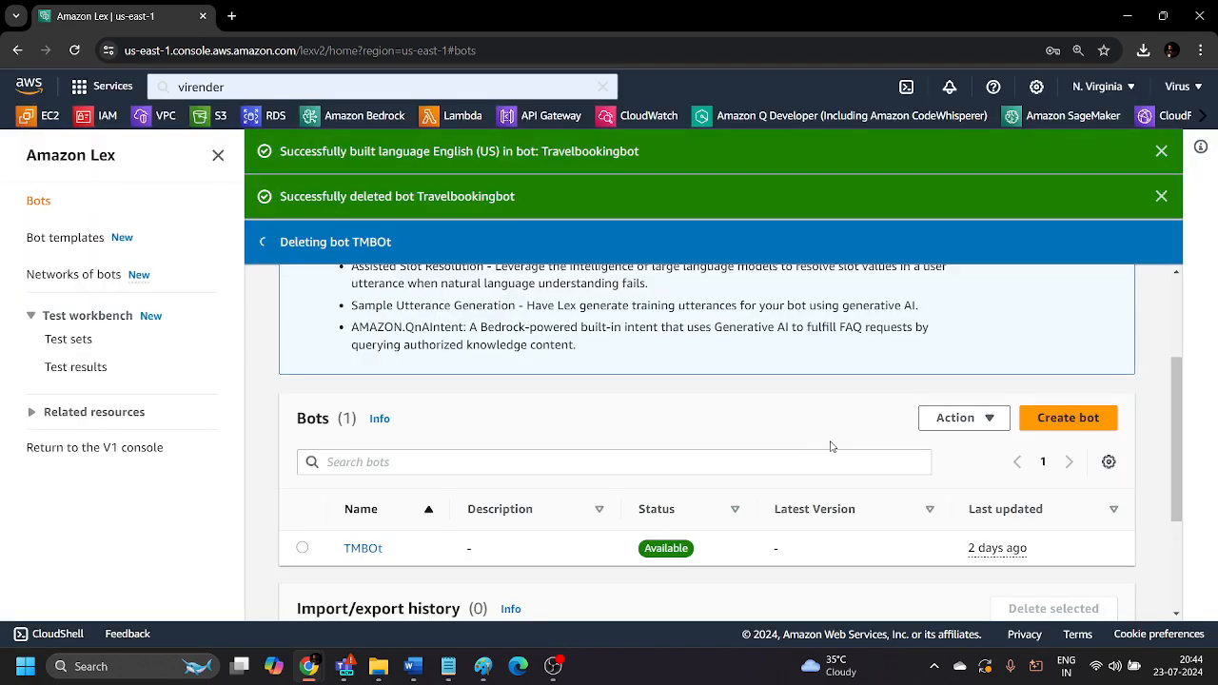
scroll(830, 445, "down", 3)
scroll(833, 448, "up", 5)
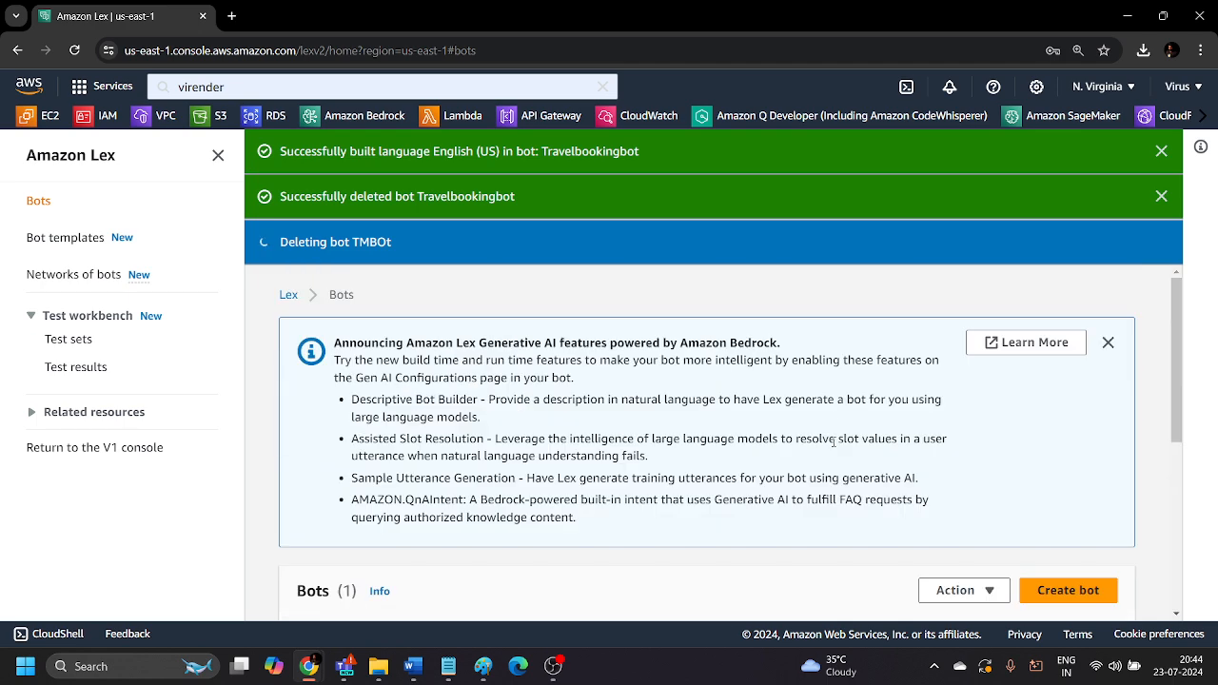
Dismiss the build and deletion notifications and the generative AI features announcement on the Bots page.
left_click(1161, 196)
left_click(1161, 152)
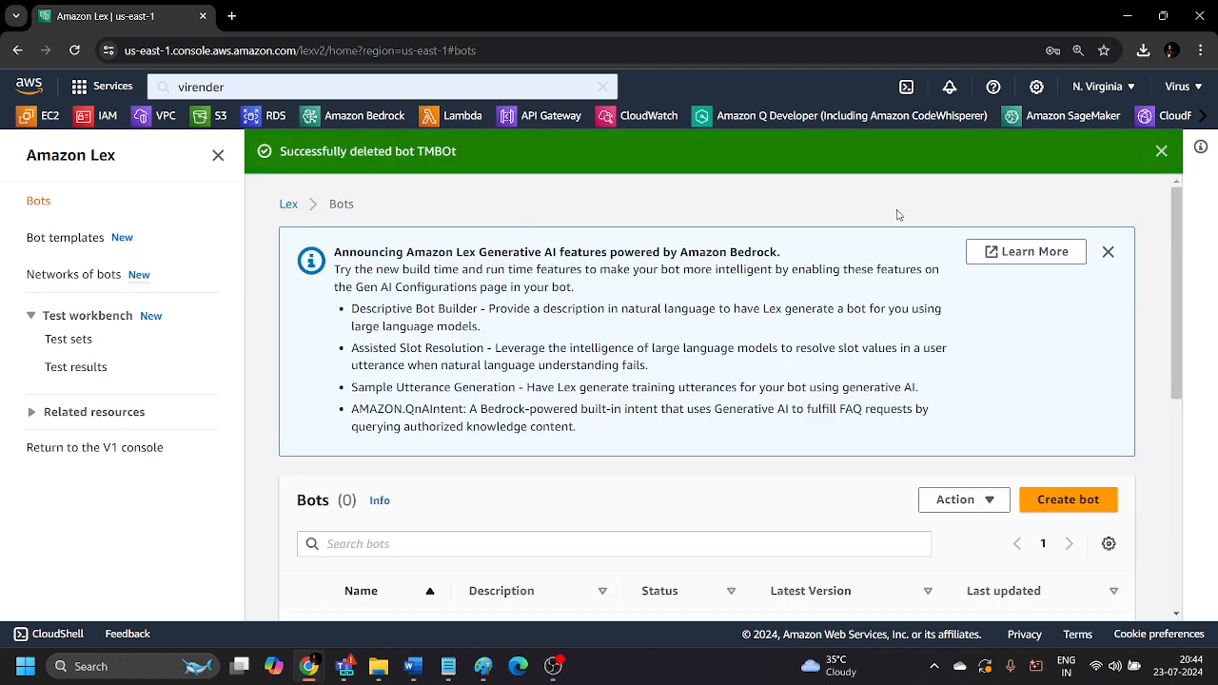
left_click(1108, 252)
left_click(1161, 151)
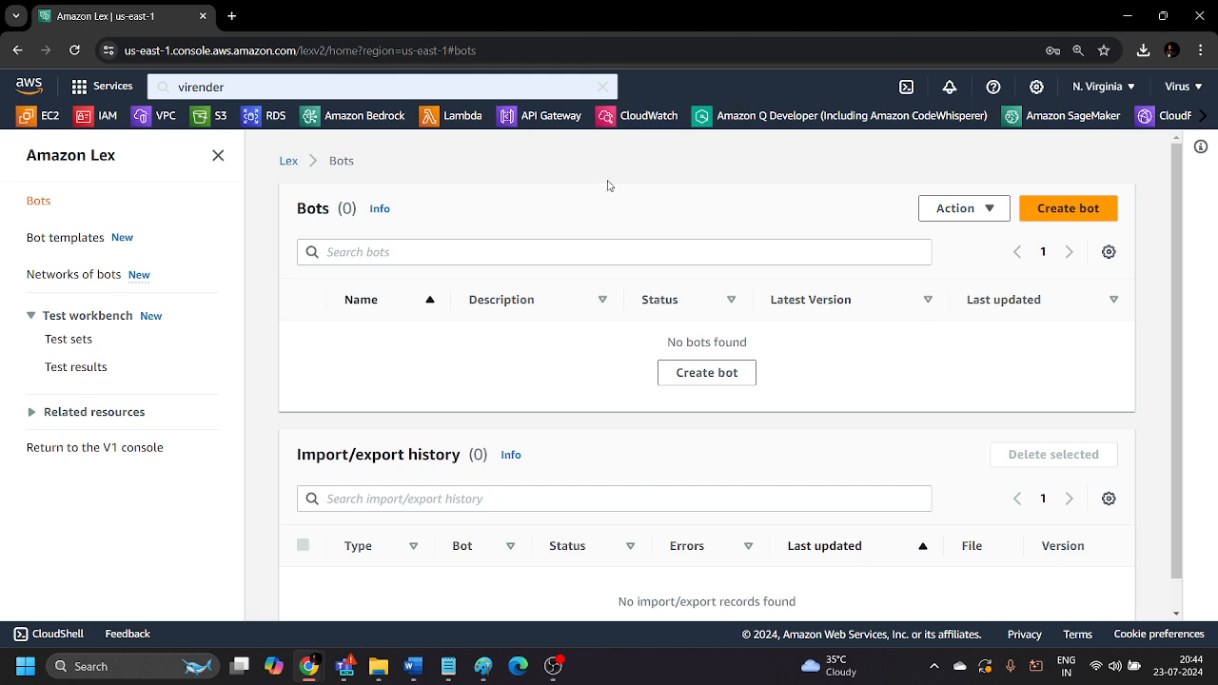
left_click_drag(359, 209, 296, 209)
left_click(296, 209)
scroll(448, 233, "down", 1)
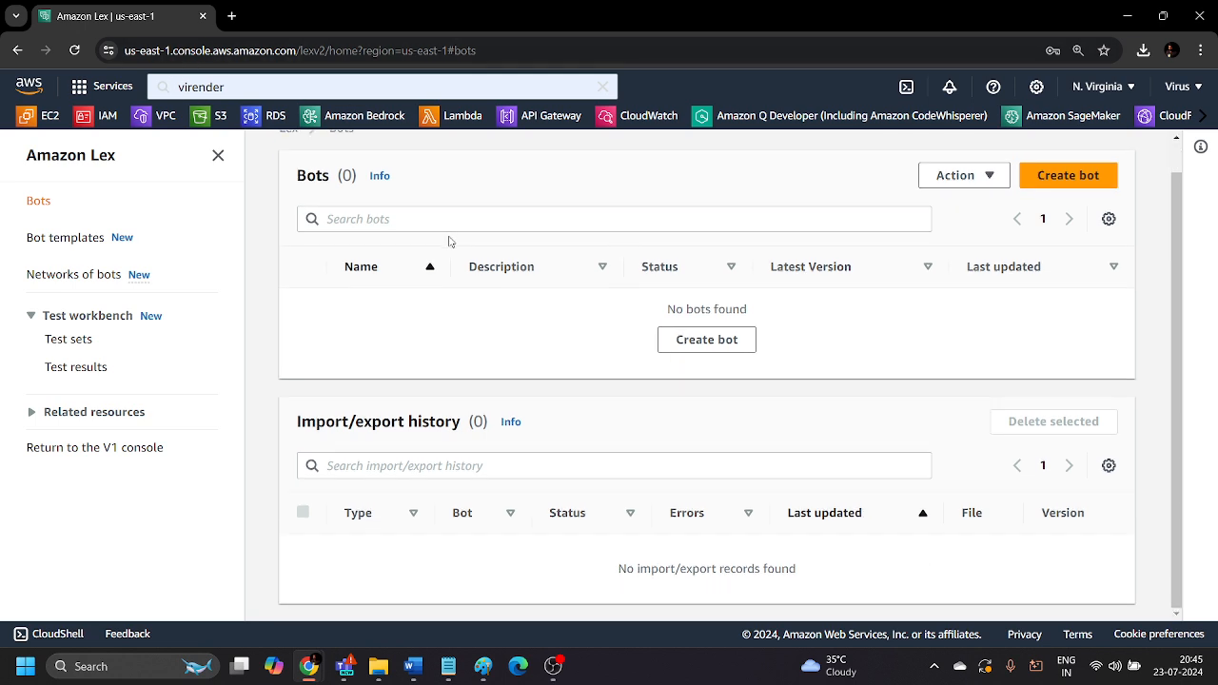
scroll(342, 355, "up", 1)
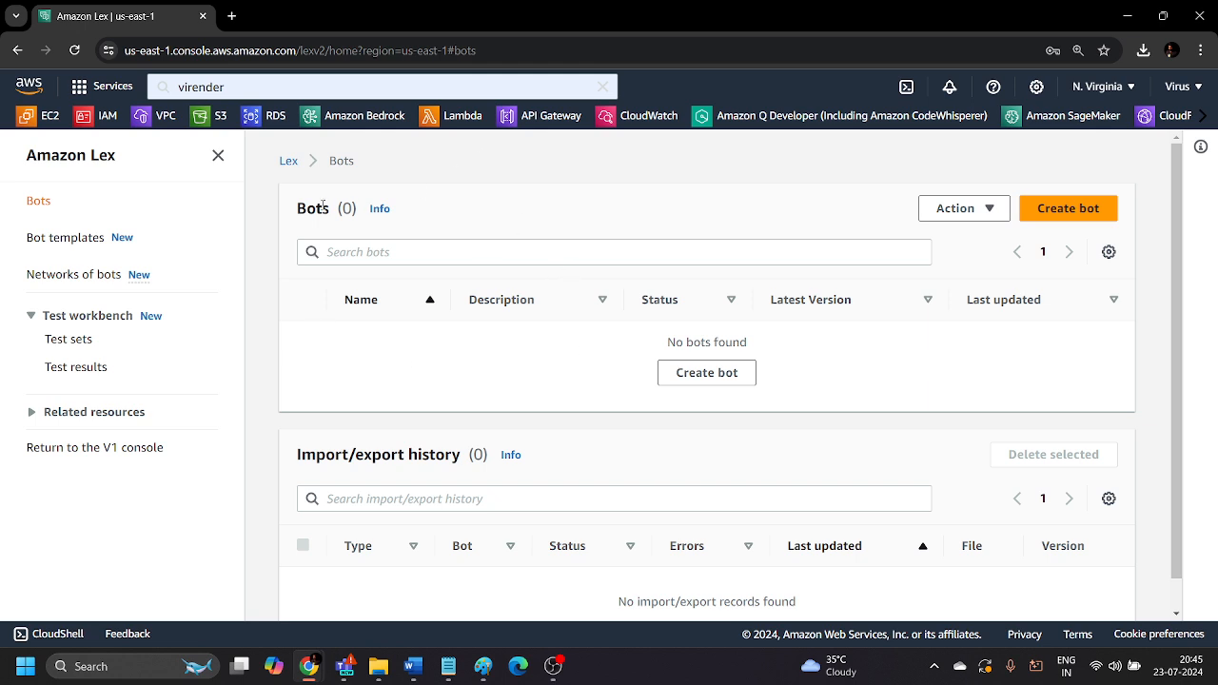
left_click_drag(331, 209, 287, 217)
left_click(481, 219)
Return to the AWS Console Home and look over its cost, health and solutions widgets.
left_click(30, 87)
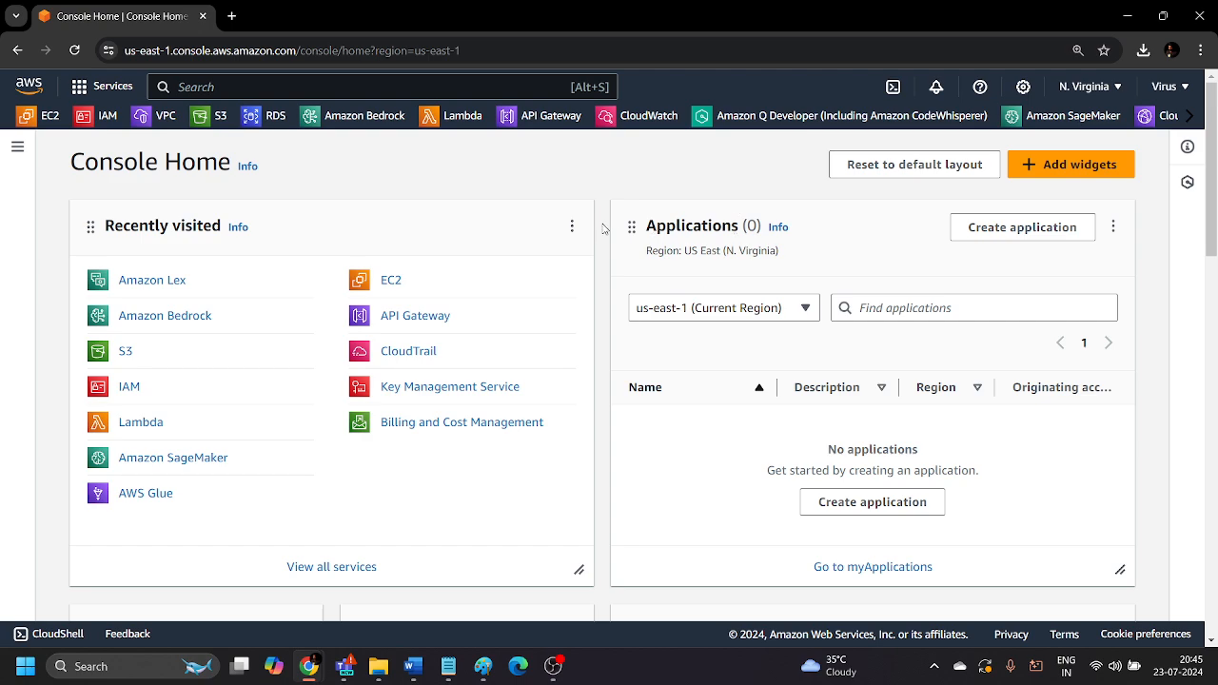
scroll(602, 202, "down", 9)
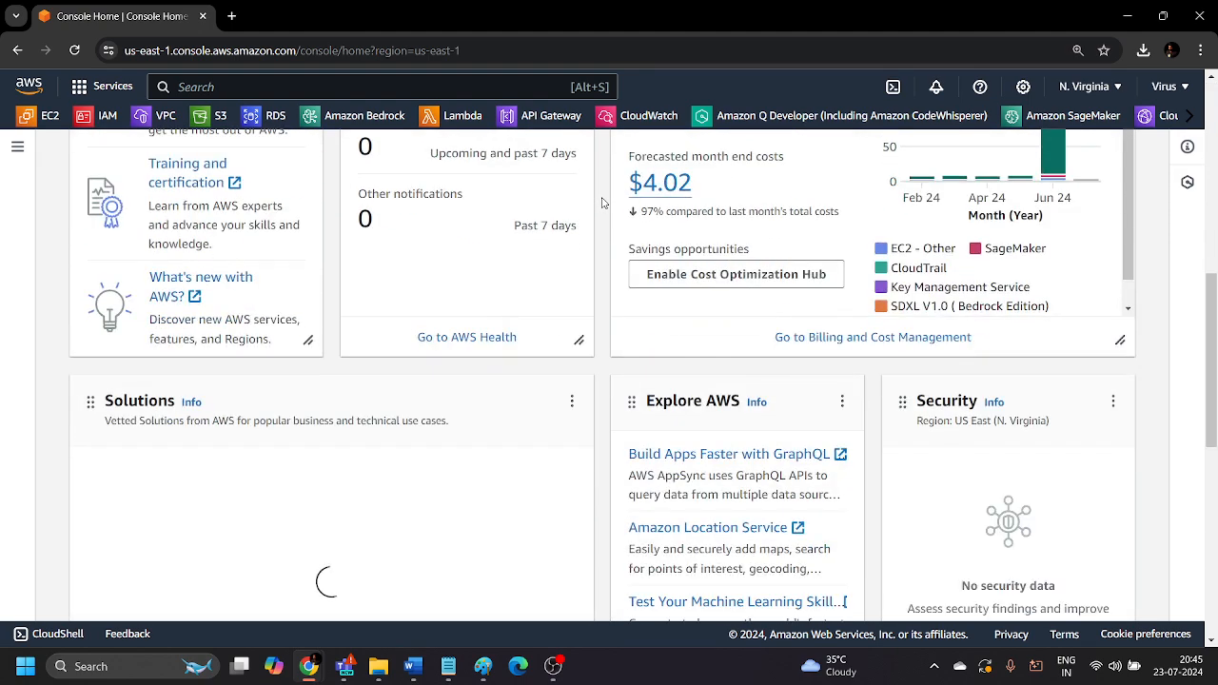
scroll(602, 203, "down", 5)
scroll(601, 203, "up", 14)
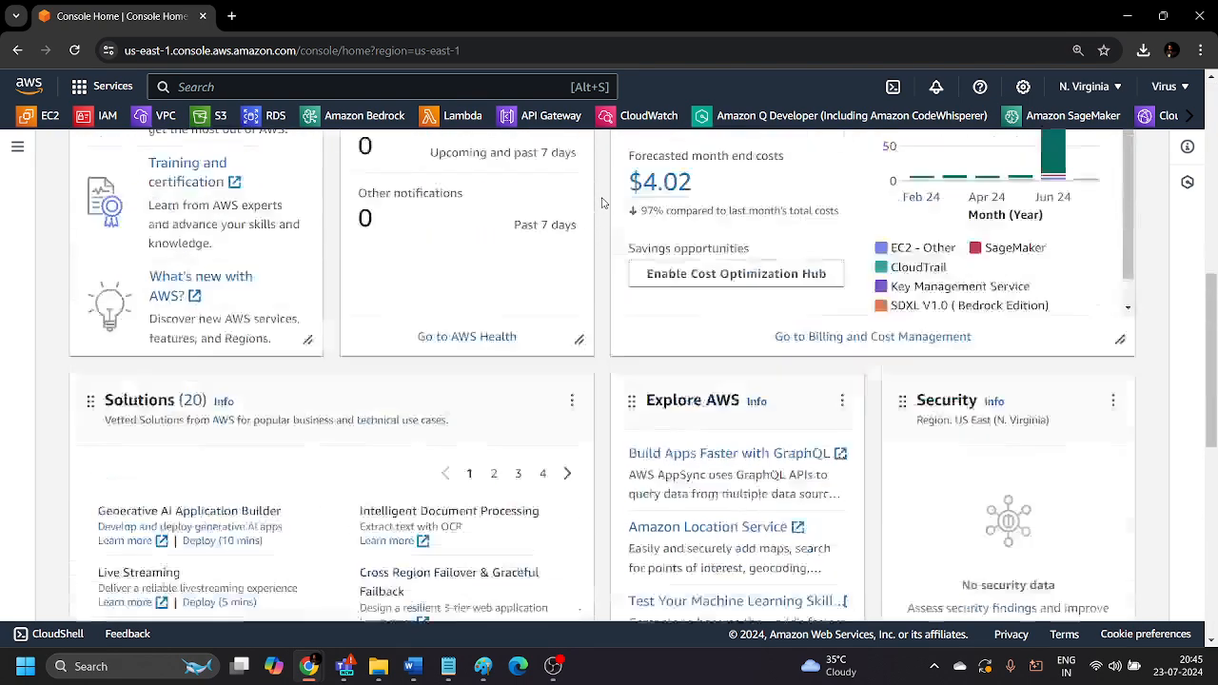